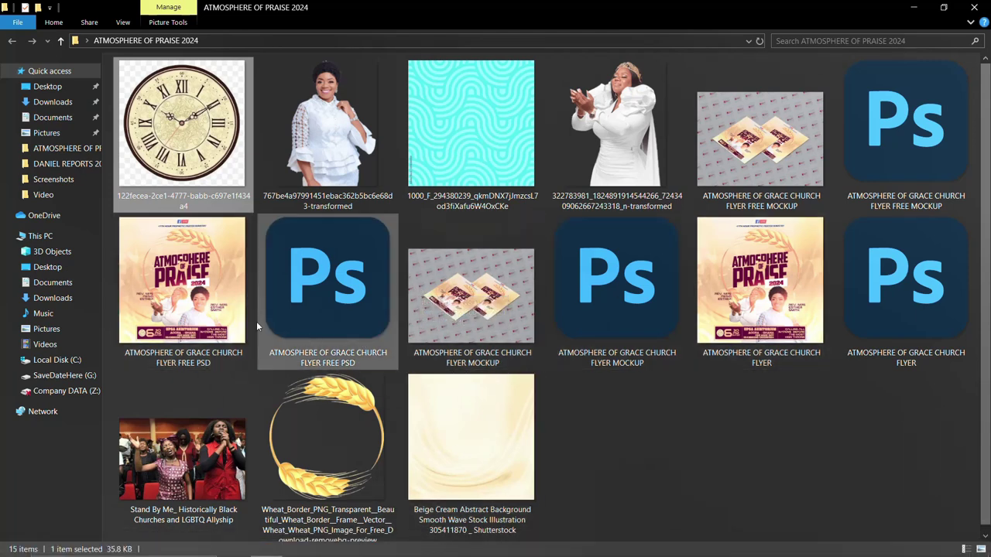
Select the ATMOSPHERE OF GRACE CHURCH FLYER MOCKUP thumbnail in the ATMOSPHERE OF PRAISE 2024 folder.
{"action": "left_click", "coordinate": [486, 281]}
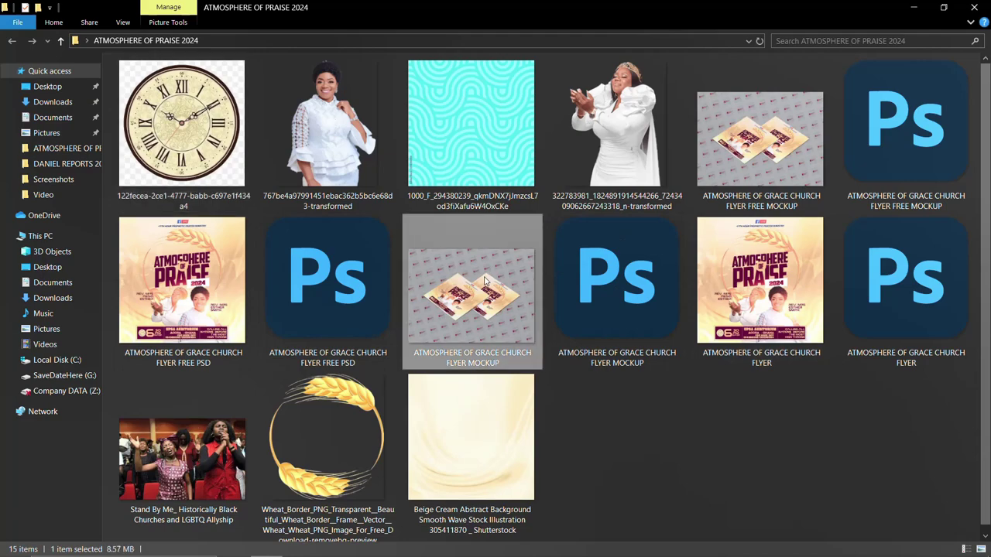
Open the flyer mockup in Photos and browse back and forth through nearby images.
{"action": "double_click", "coordinate": [455, 264]}
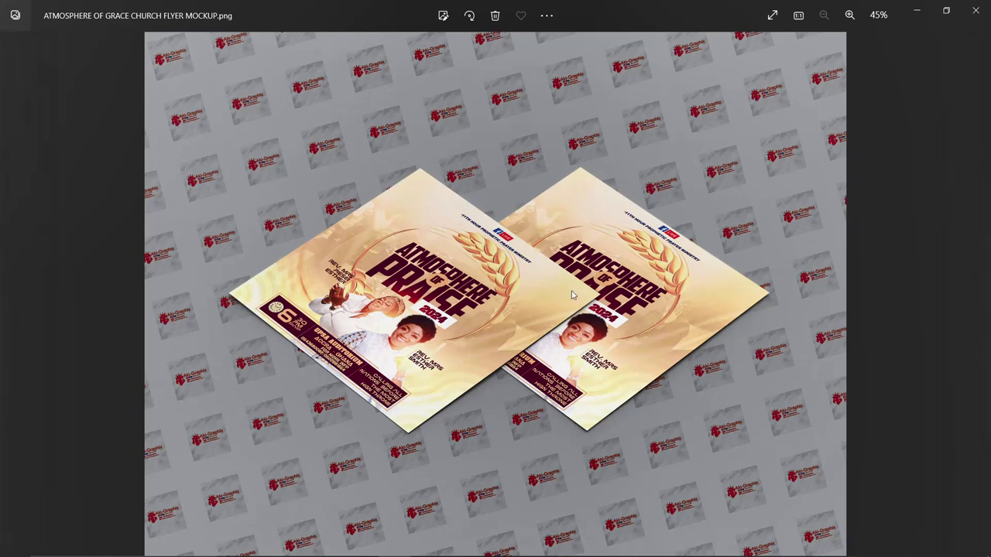
{"action": "scroll", "coordinate": [557, 302], "scroll_direction": "up", "scroll_amount": 2}
{"action": "scroll", "coordinate": [558, 301], "scroll_direction": "down", "scroll_amount": 2}
{"action": "left_click", "coordinate": [9, 302]}
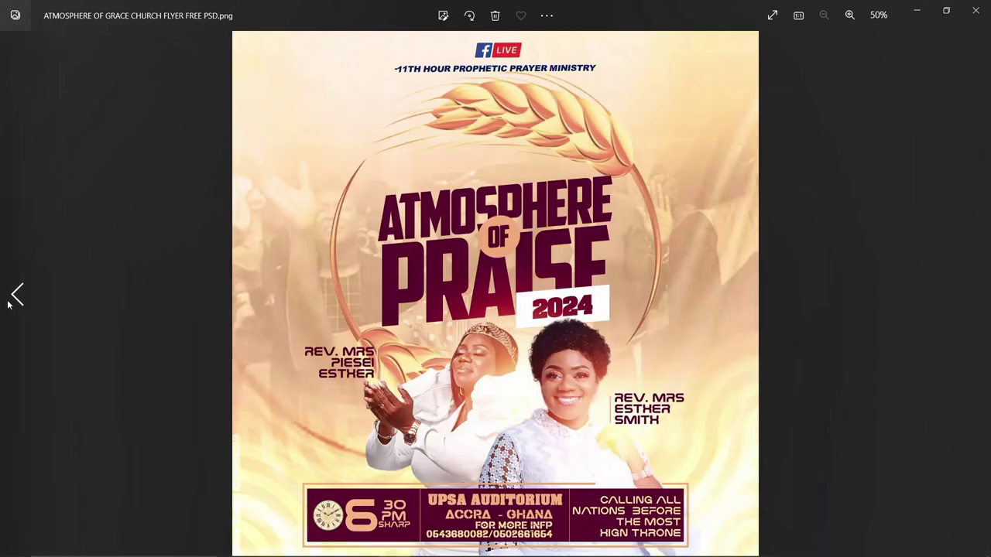
{"action": "left_click", "coordinate": [9, 302]}
{"action": "left_click", "coordinate": [10, 302]}
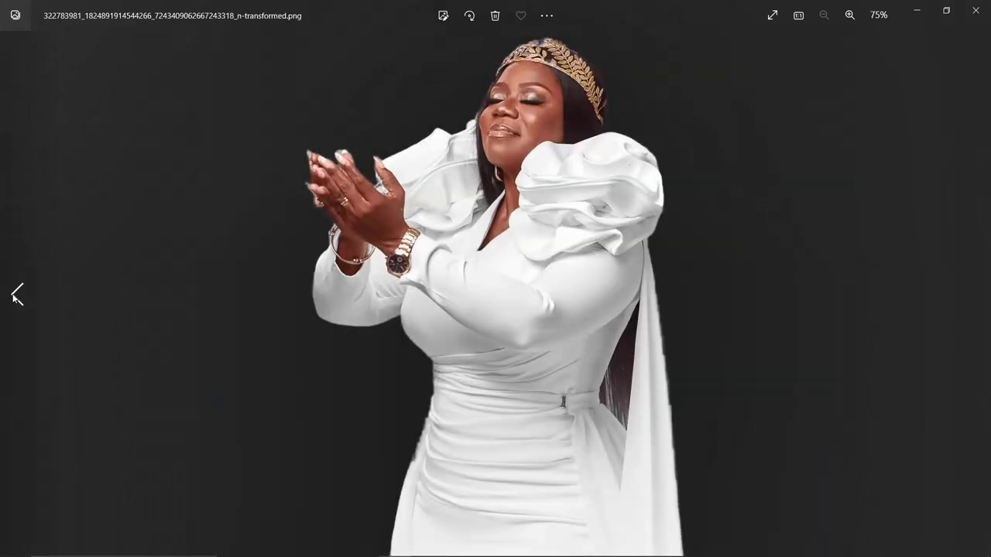
{"action": "left_click", "coordinate": [9, 302]}
{"action": "left_click", "coordinate": [972, 293]}
{"action": "left_click", "coordinate": [973, 293]}
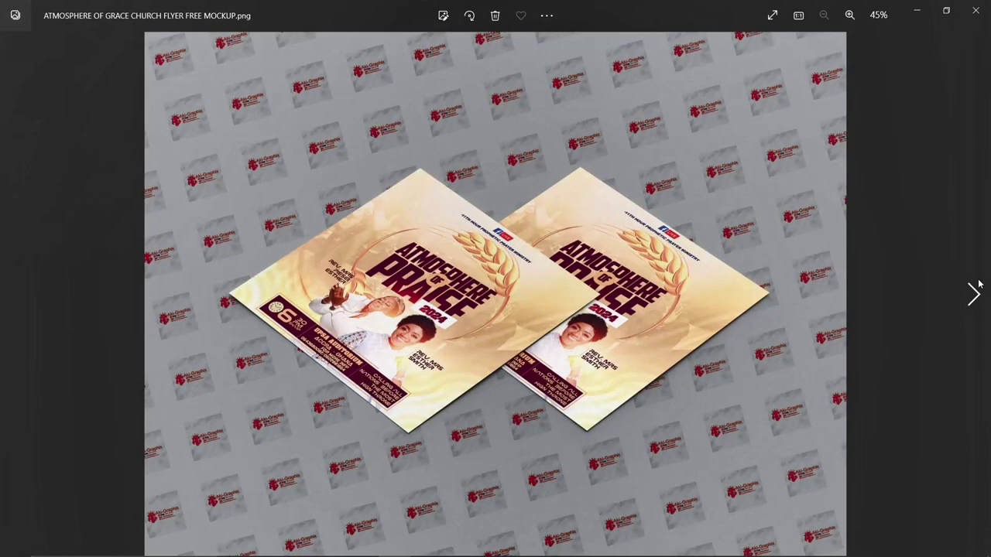
Step forward through the folder's images to the wheat border image.
{"action": "scroll", "coordinate": [534, 296], "scroll_direction": "up", "scroll_amount": 3}
{"action": "scroll", "coordinate": [534, 296], "scroll_direction": "down", "scroll_amount": 3}
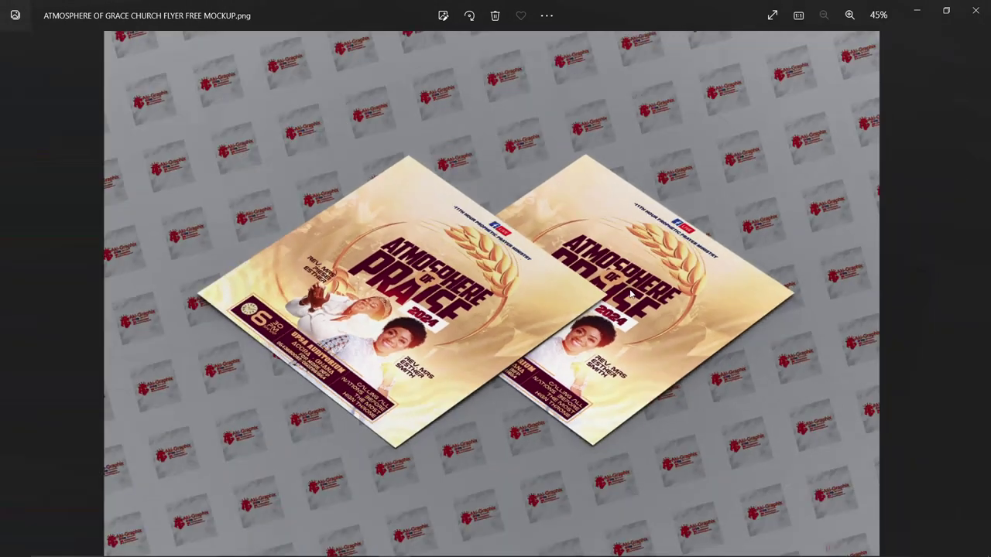
{"action": "left_click", "coordinate": [978, 302]}
{"action": "left_click", "coordinate": [978, 302]}
{"action": "left_click", "coordinate": [978, 302]}
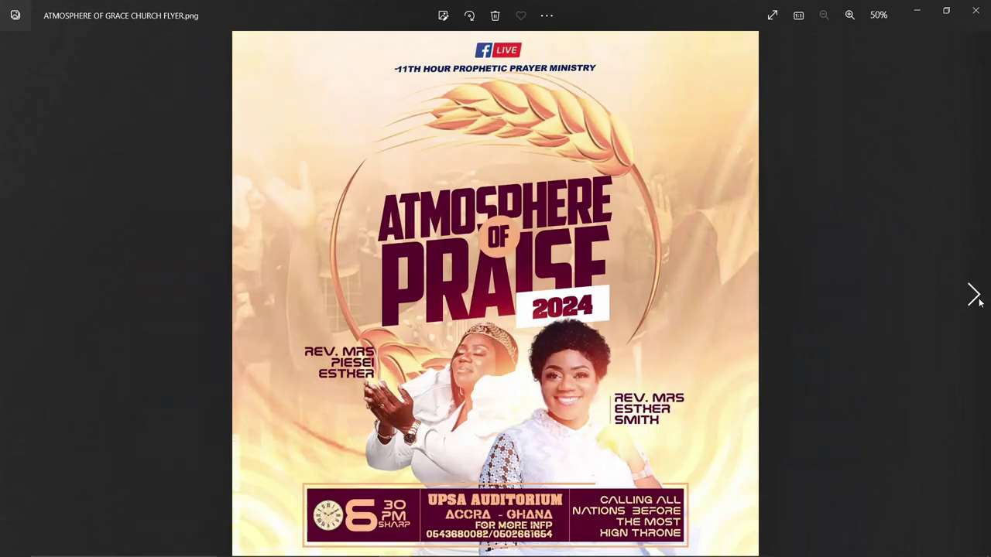
{"action": "left_click", "coordinate": [974, 295]}
{"action": "left_click", "coordinate": [974, 295]}
{"action": "left_click", "coordinate": [975, 295]}
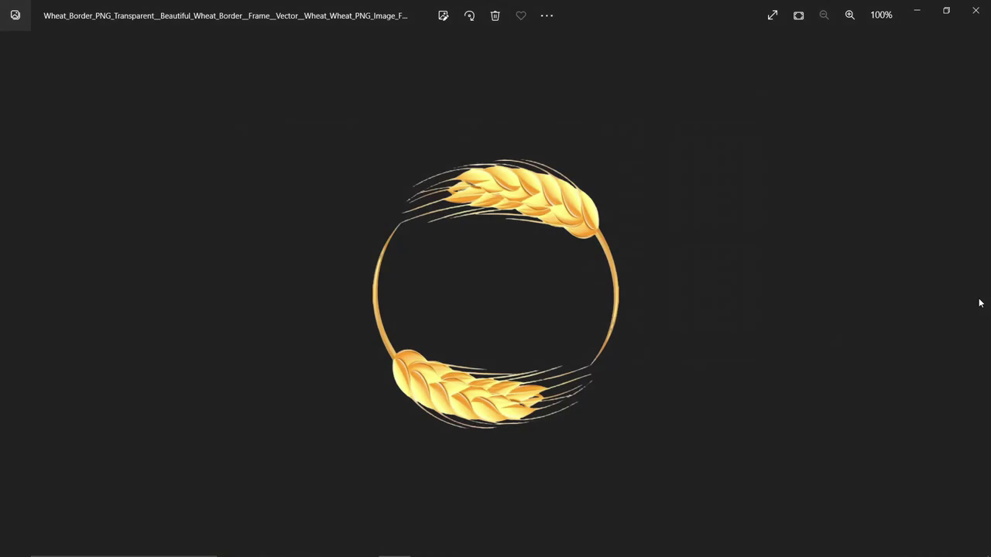
Go back to the clock image, then forward to the finished FREE PSD flyer.
{"action": "left_click", "coordinate": [11, 304]}
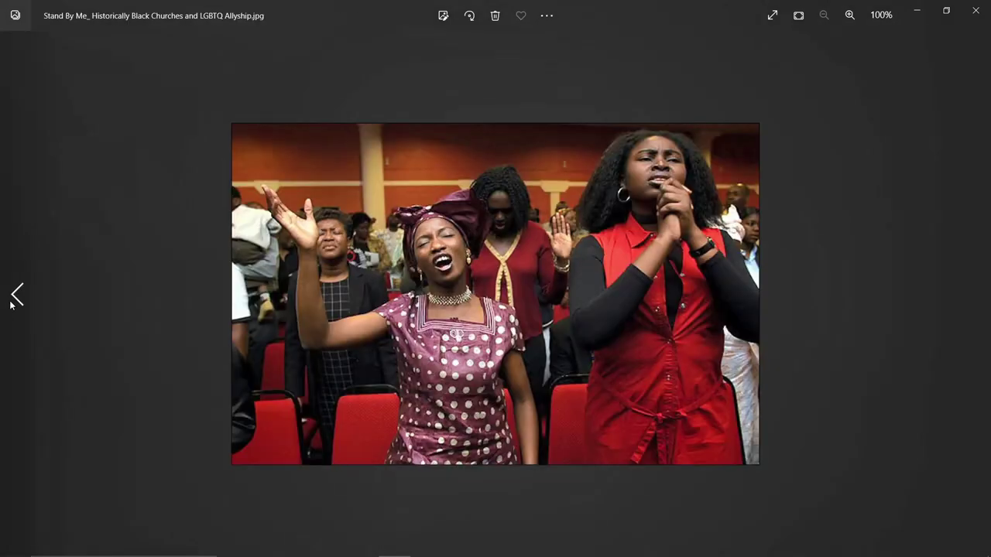
{"action": "left_click", "coordinate": [10, 304]}
{"action": "left_click", "coordinate": [11, 304]}
{"action": "left_click", "coordinate": [11, 304]}
{"action": "left_click", "coordinate": [11, 305]}
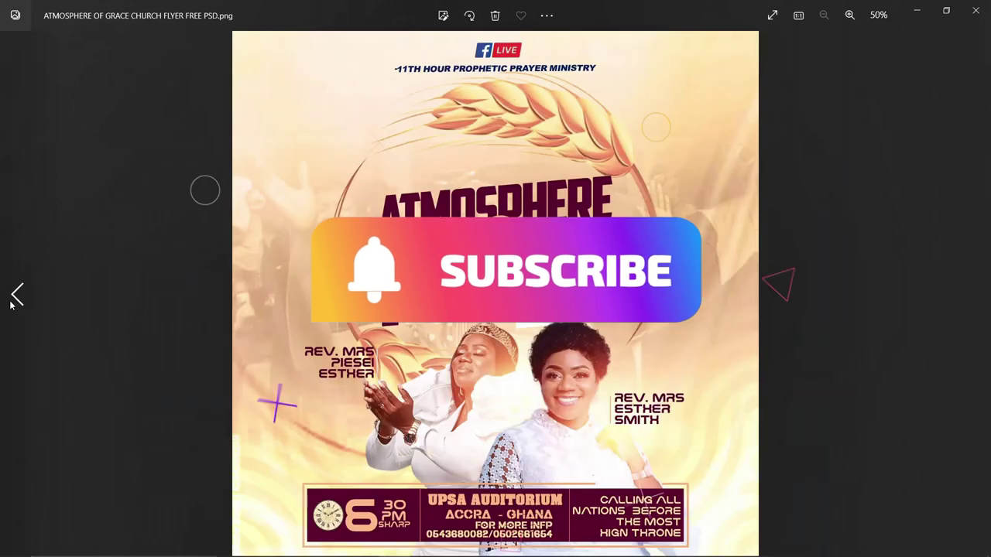
{"action": "left_click", "coordinate": [11, 304]}
{"action": "left_click", "coordinate": [10, 304]}
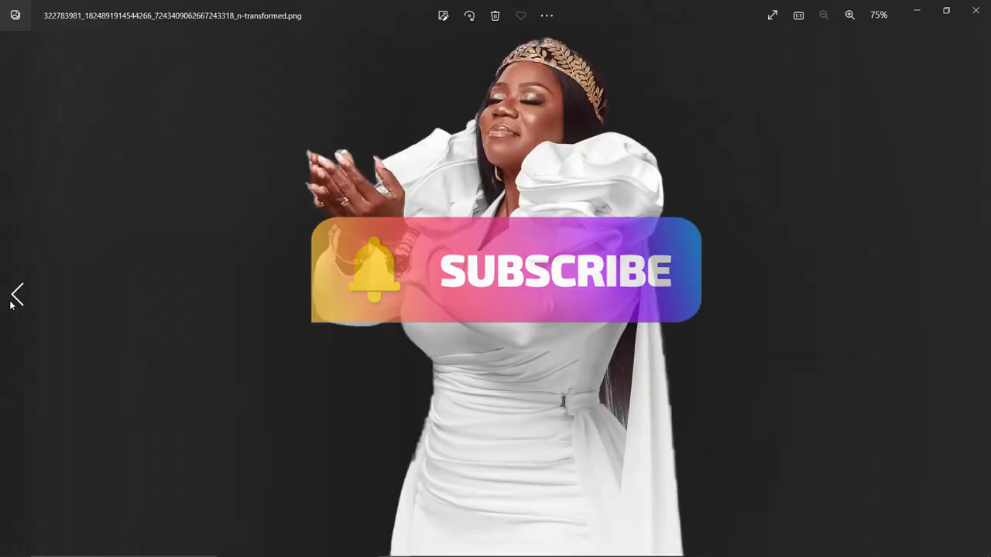
{"action": "left_click", "coordinate": [11, 304]}
{"action": "left_click", "coordinate": [11, 304]}
{"action": "left_click", "coordinate": [11, 304]}
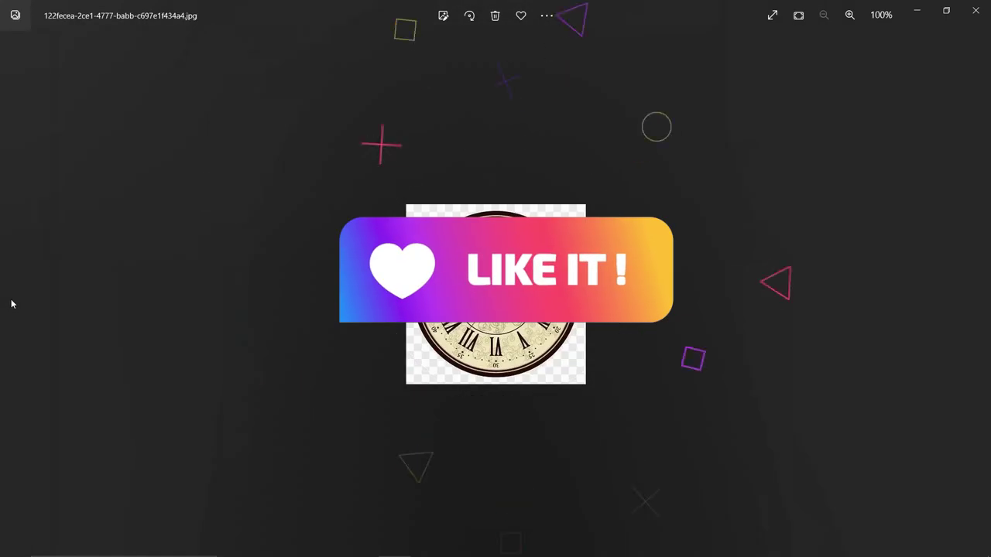
{"action": "left_click", "coordinate": [980, 284]}
{"action": "left_click", "coordinate": [980, 284]}
{"action": "left_click", "coordinate": [978, 287]}
{"action": "left_click", "coordinate": [977, 286]}
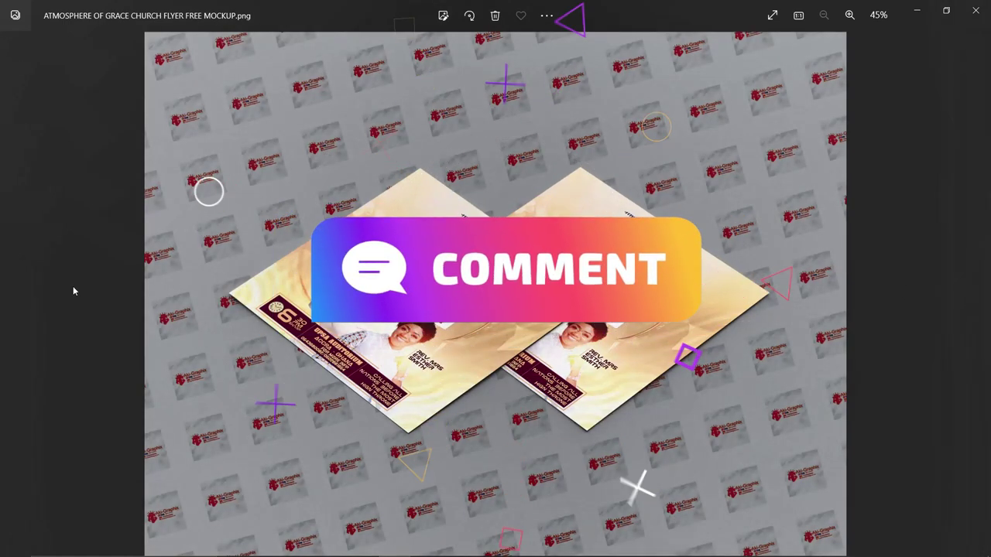
{"action": "left_click", "coordinate": [974, 290]}
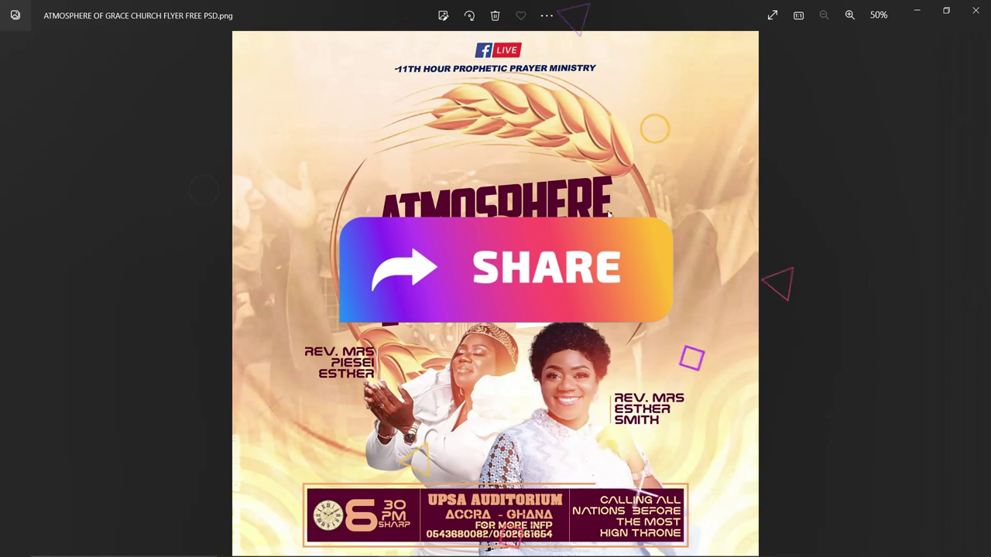
Bring Photoshop forward and open the New Document dialog from the File menu.
{"action": "mouse_move", "coordinate": [385, 539]}
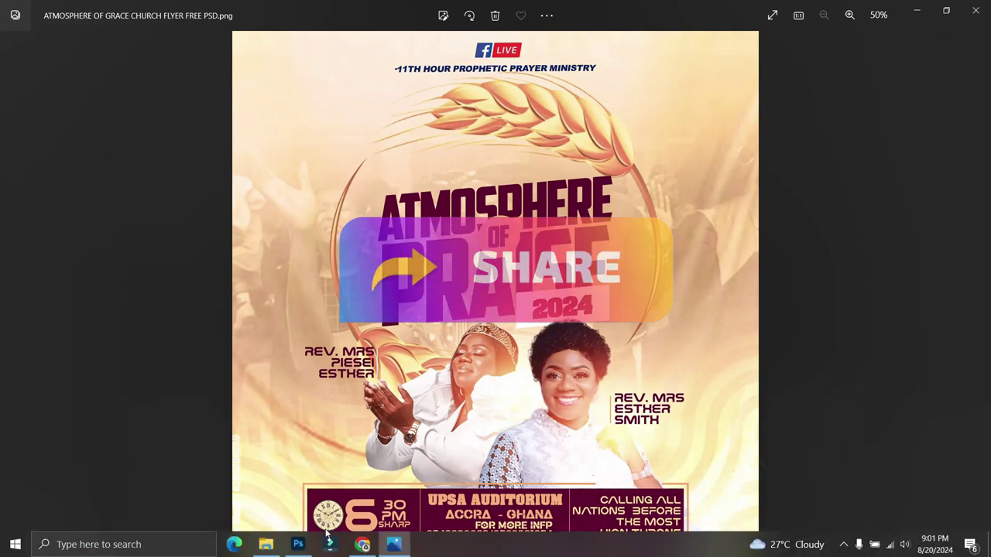
{"action": "left_click", "coordinate": [298, 549]}
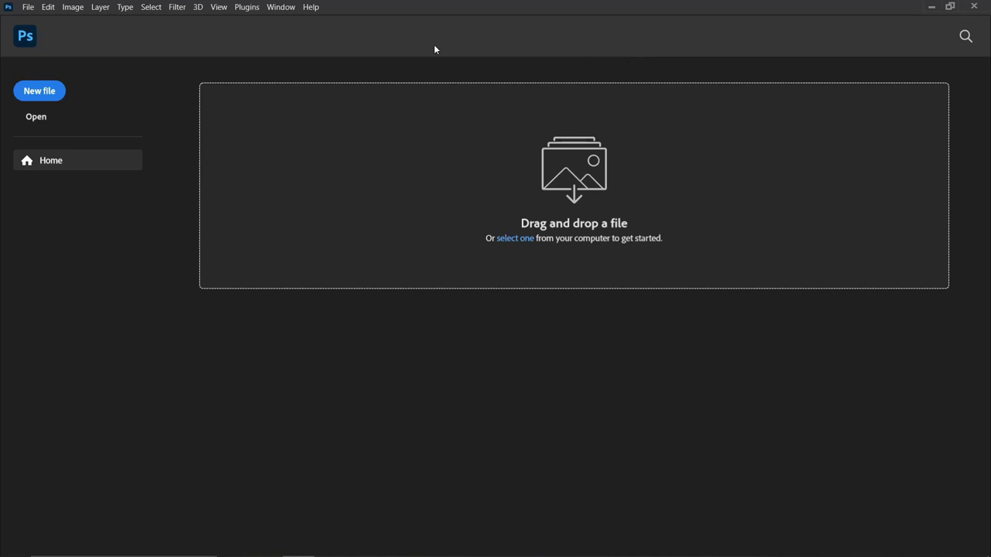
{"action": "left_click", "coordinate": [30, 8]}
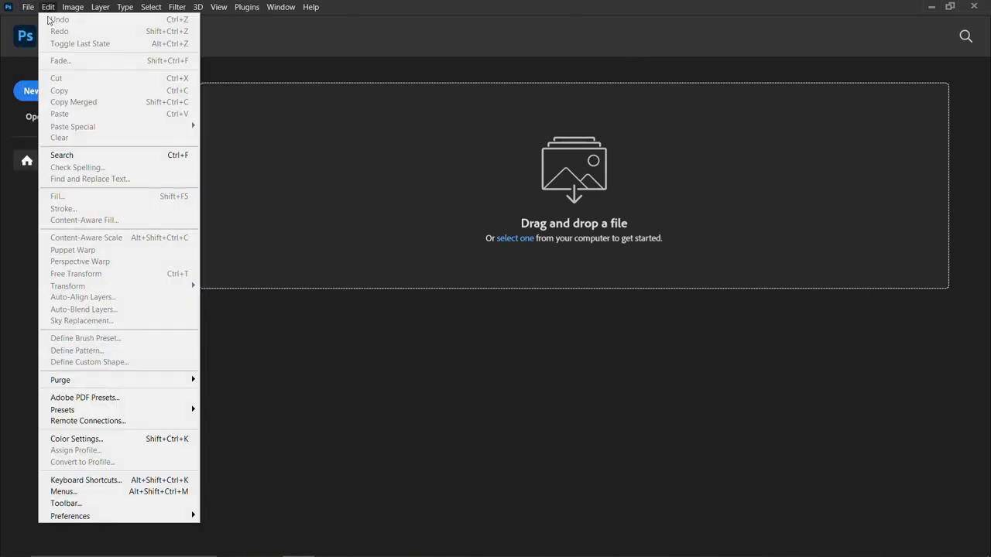
{"action": "left_click", "coordinate": [29, 8]}
{"action": "left_click", "coordinate": [29, 8]}
{"action": "mouse_move", "coordinate": [28, 9]}
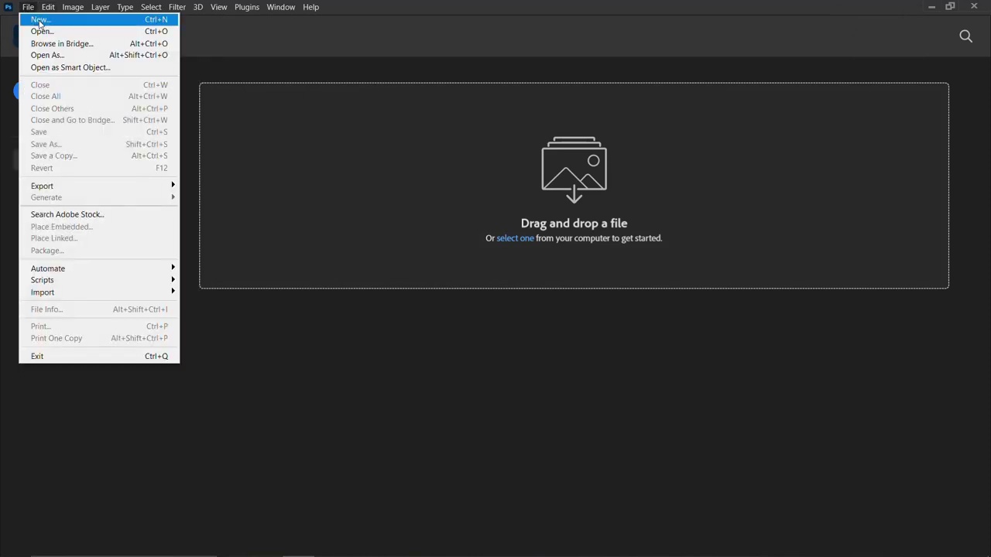
{"action": "left_click", "coordinate": [471, 31]}
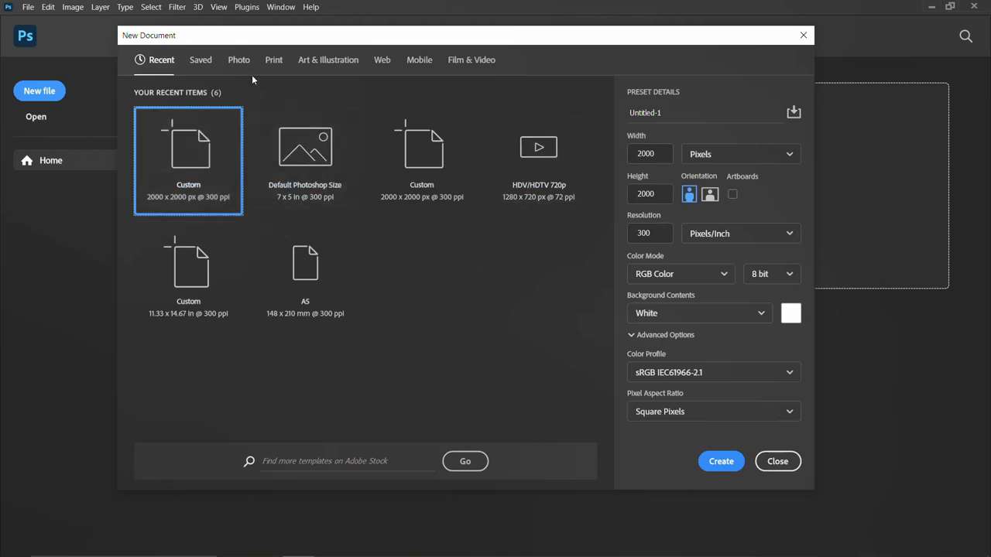
Browse the Saved, Photo, Print and Art & Illustration presets, then return to Recent.
{"action": "left_click", "coordinate": [201, 62]}
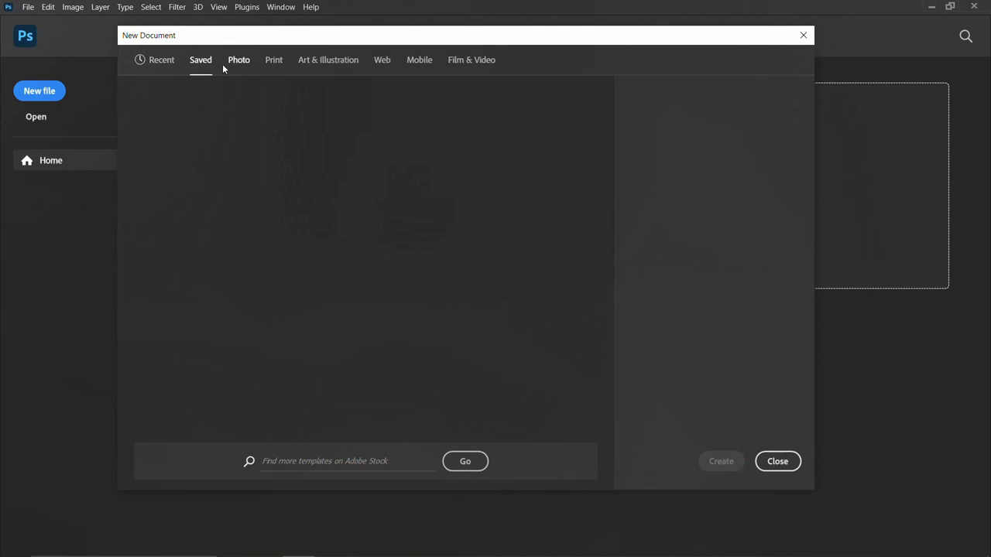
{"action": "left_click", "coordinate": [238, 61]}
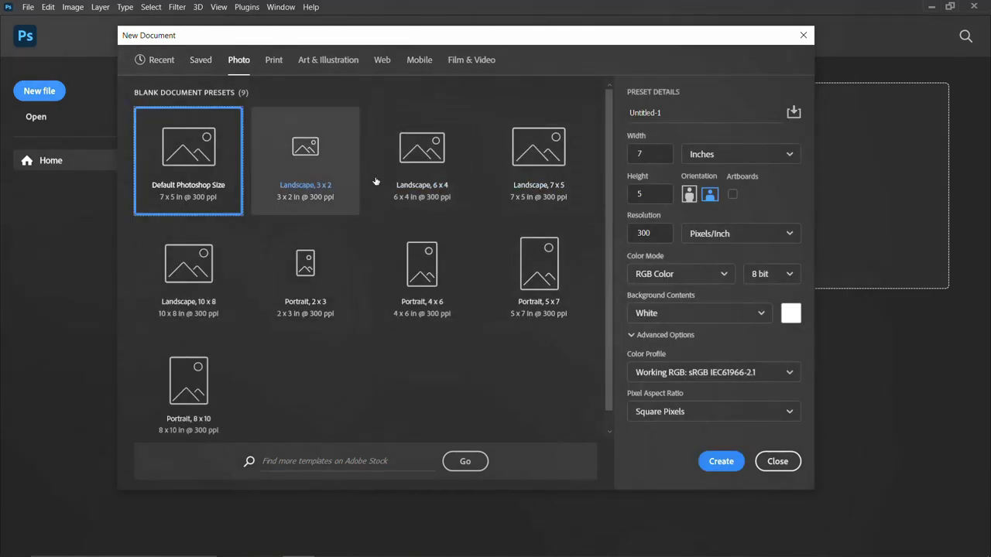
{"action": "left_click", "coordinate": [274, 62]}
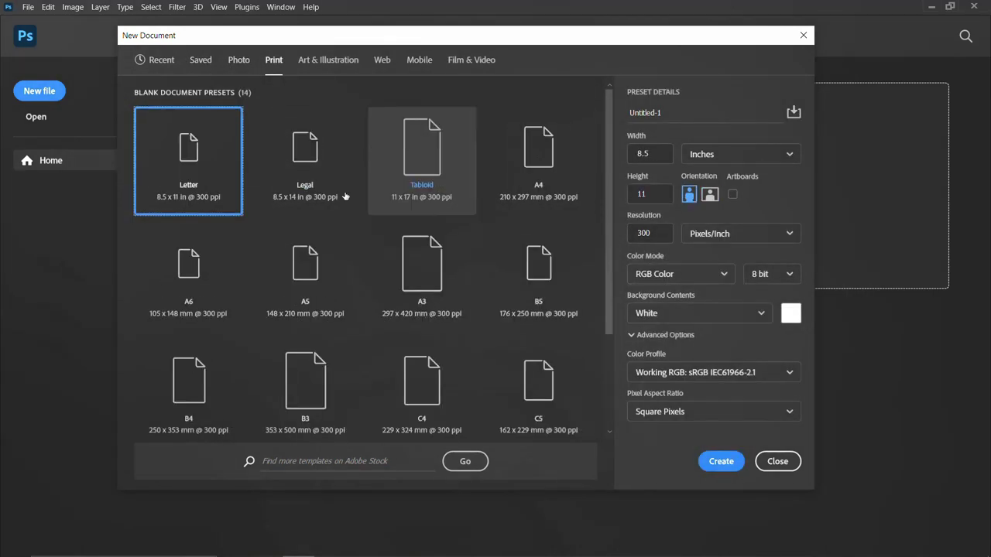
{"action": "left_click", "coordinate": [329, 61]}
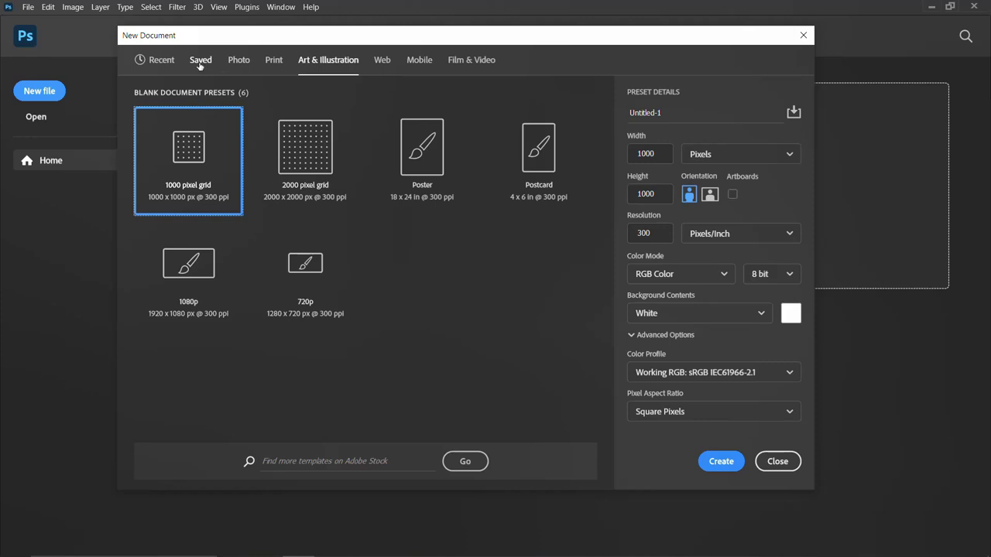
{"action": "left_click", "coordinate": [162, 65]}
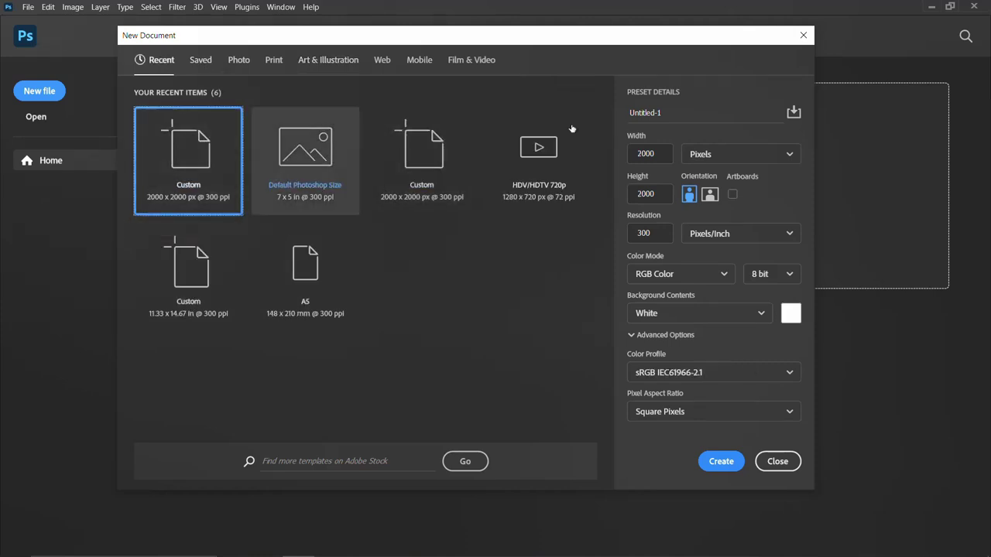
Name it ATMOSPHERE OF OF PRAISE 2024, keep 2000 x 2000 px, 300 ppi RGB, and create it.
{"action": "left_click", "coordinate": [625, 115]}
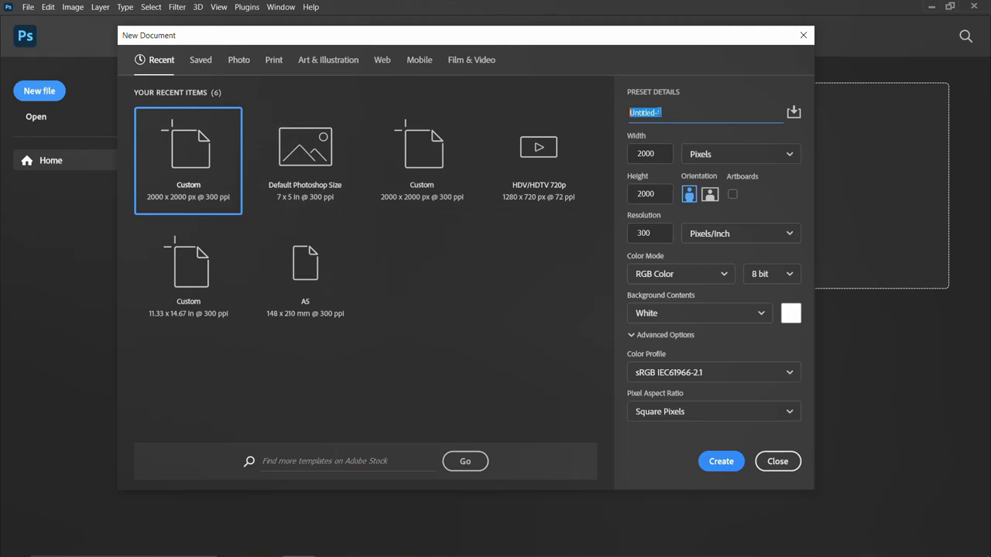
{"action": "type", "text": "ATMOSPHERE OF OF PRAISE 2024"}
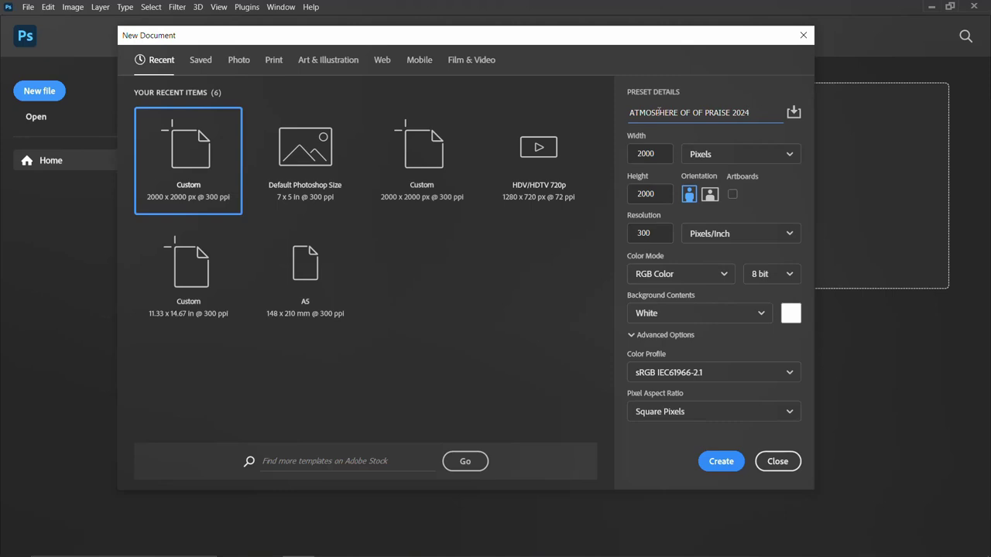
{"action": "left_click", "coordinate": [646, 155]}
{"action": "double_click", "coordinate": [649, 193]}
{"action": "double_click", "coordinate": [658, 233]}
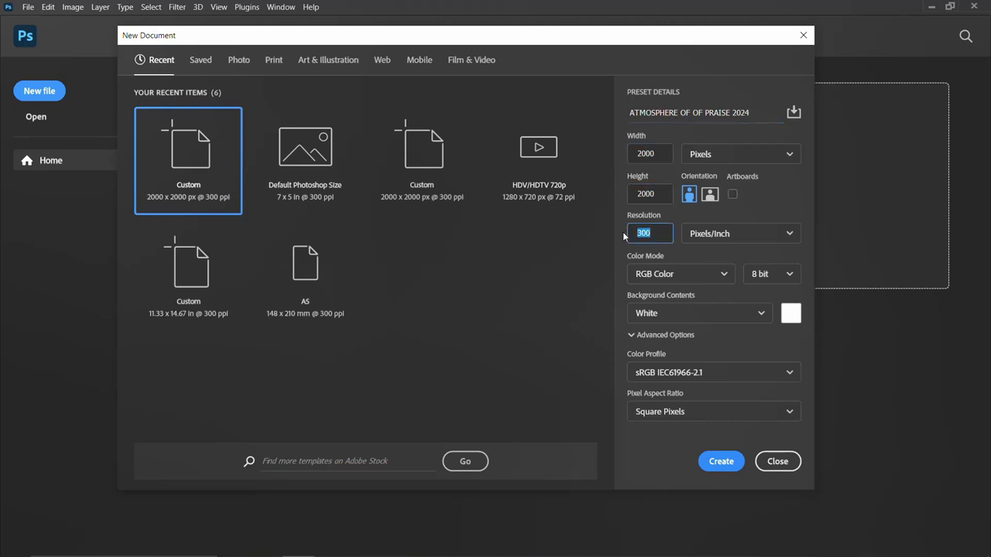
{"action": "left_click", "coordinate": [694, 276]}
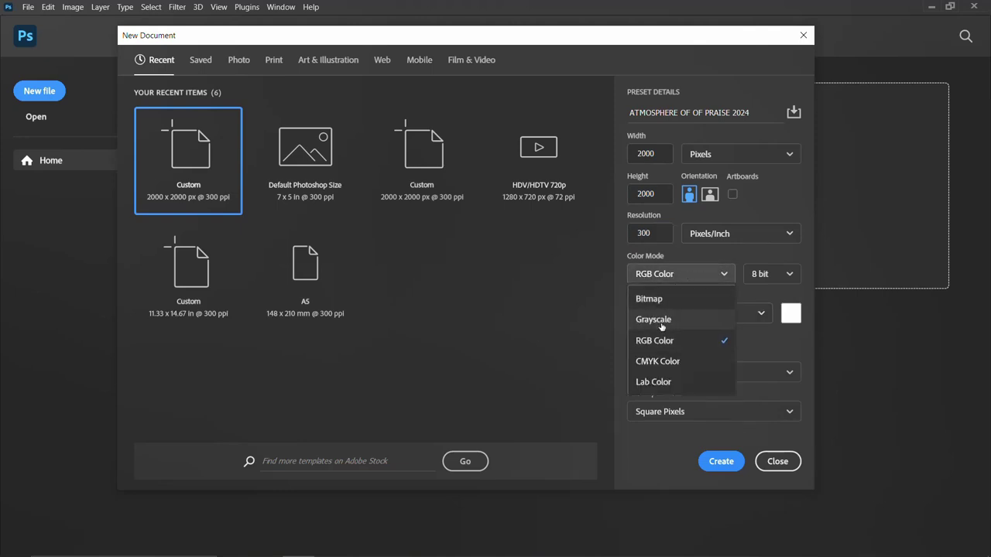
{"action": "left_click", "coordinate": [680, 341]}
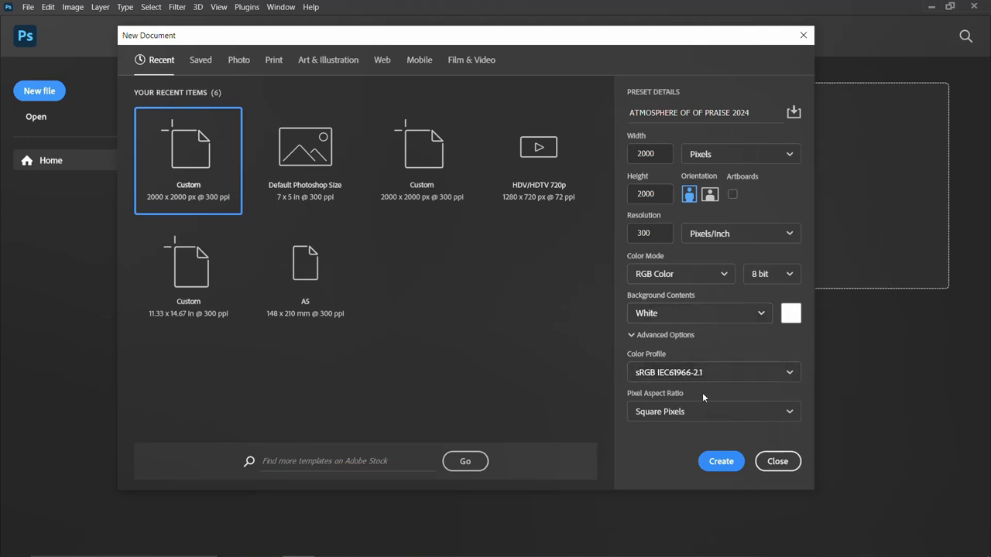
{"action": "left_click", "coordinate": [721, 463]}
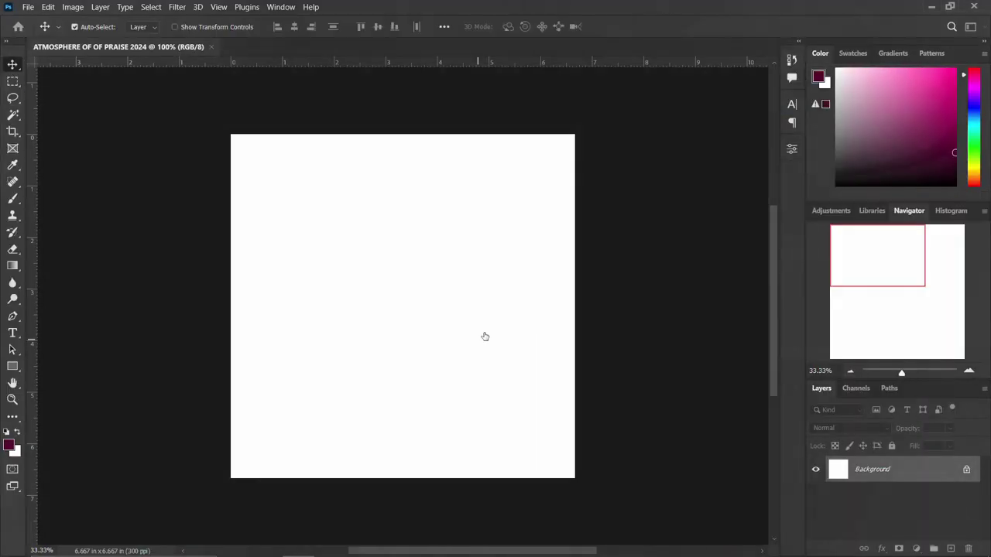
Unlock the Background into Layer 0 and return to the asset folder in File Explorer.
{"action": "left_click", "coordinate": [966, 469]}
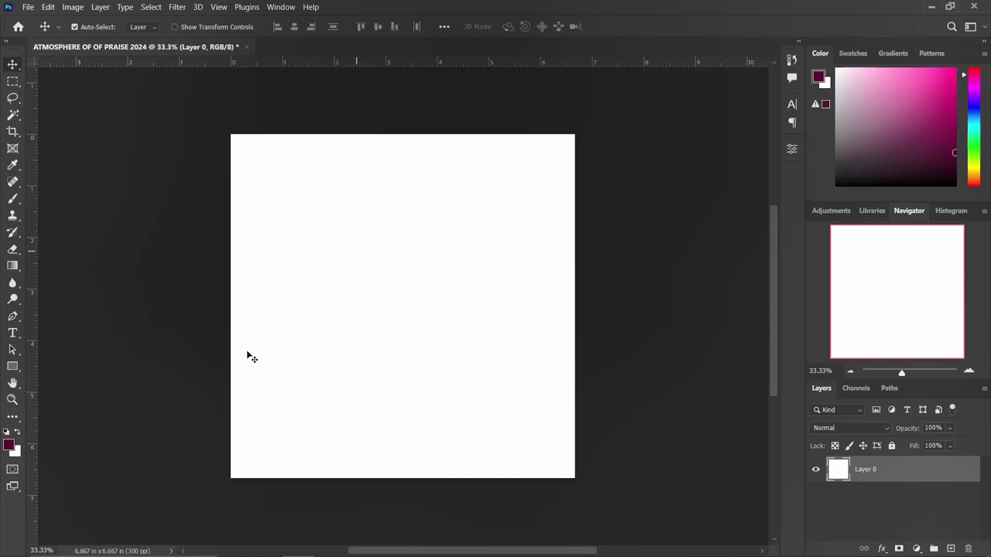
{"action": "left_click", "coordinate": [265, 546]}
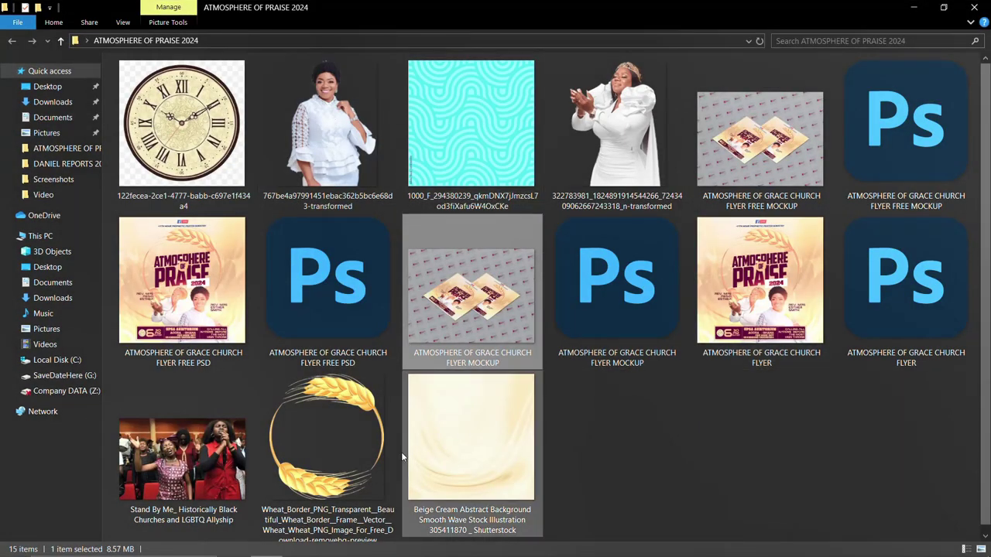
Drag the Stand By Me worship photo into the Photoshop flyer as a placed layer.
{"action": "left_click", "coordinate": [208, 454]}
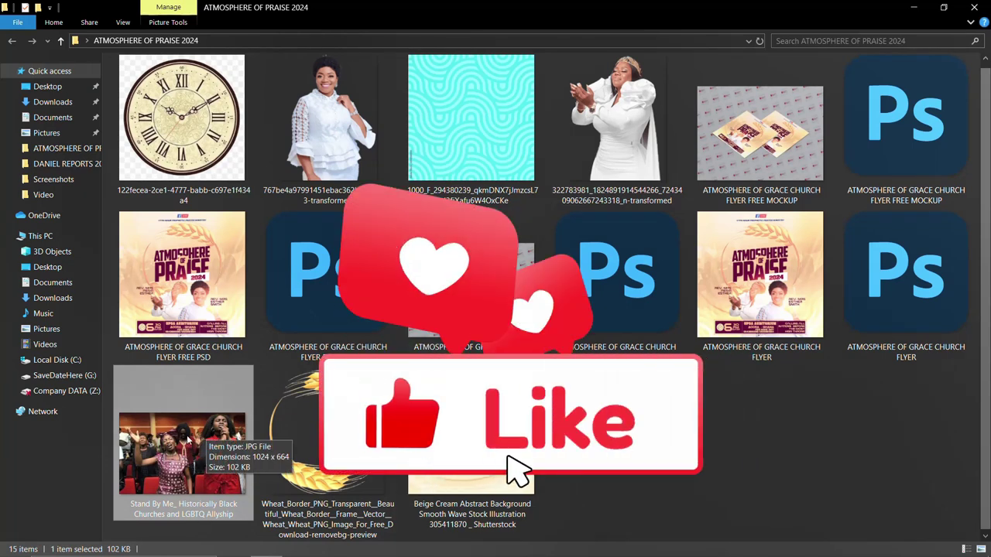
{"action": "left_click_drag", "start_coordinate": [169, 439], "coordinate": [372, 420]}
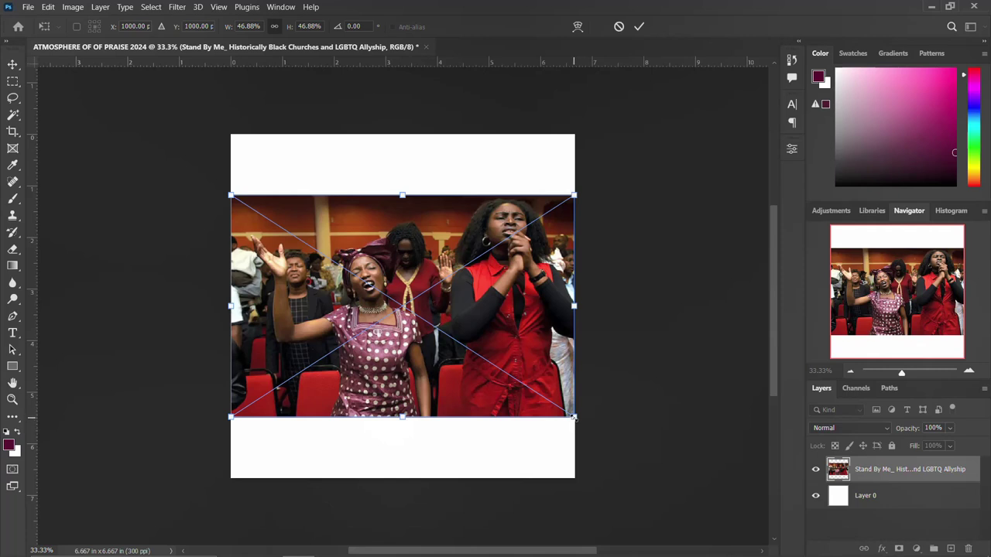
Scale the worship photo up to 68.68% to fill the canvas and desaturate it.
{"action": "left_click_drag", "start_coordinate": [573, 416], "coordinate": [654, 468]}
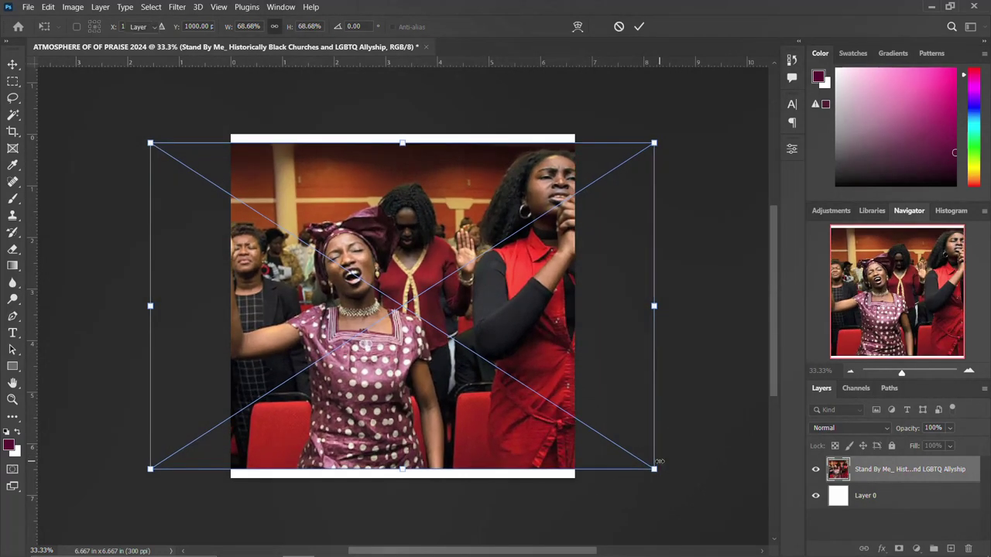
{"action": "key", "text": "Return"}
{"action": "right_click", "coordinate": [932, 470]}
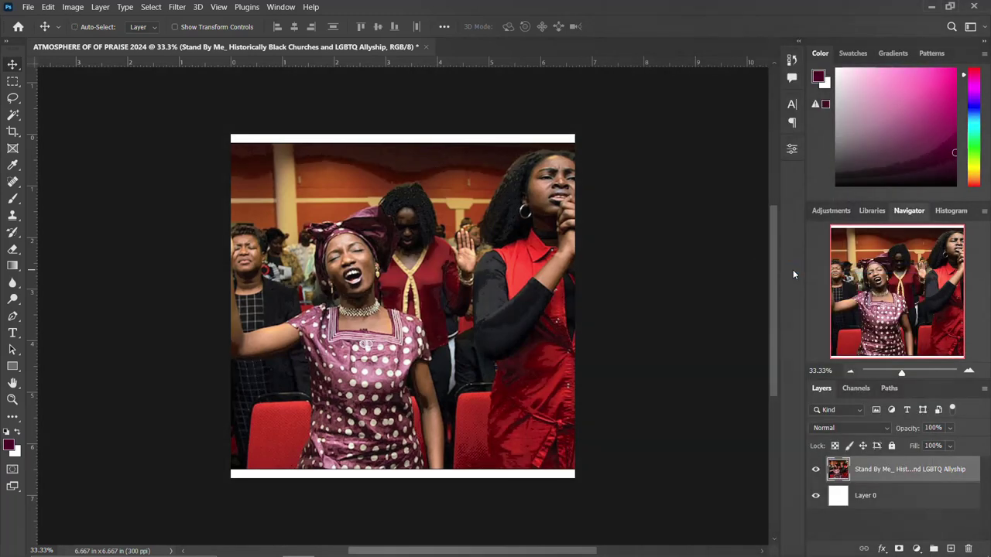
{"action": "key", "text": "ctrl+shift+u"}
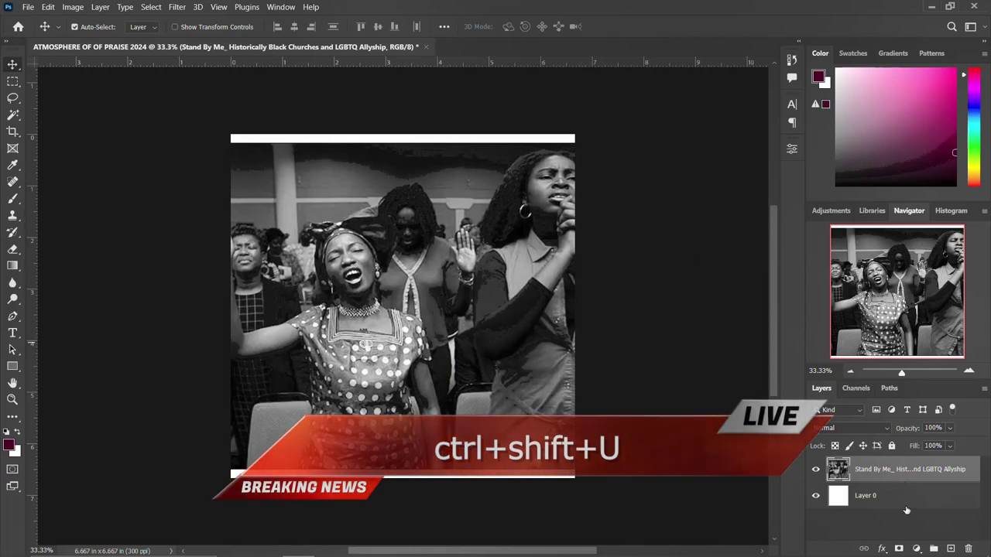
Brush a layer mask to fade the photo's top and bottom edges, and set opacity to 45%.
{"action": "left_click", "coordinate": [898, 548]}
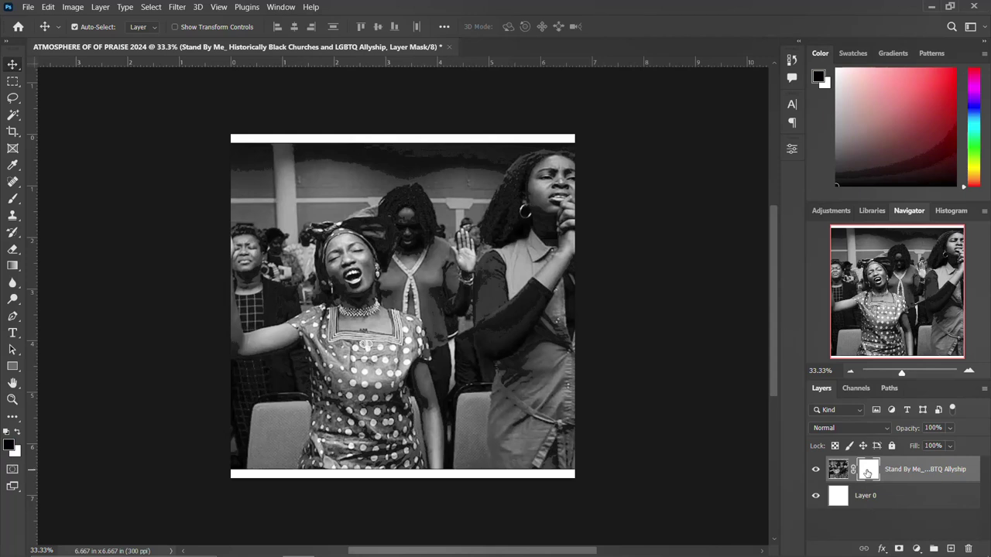
{"action": "key", "text": "b"}
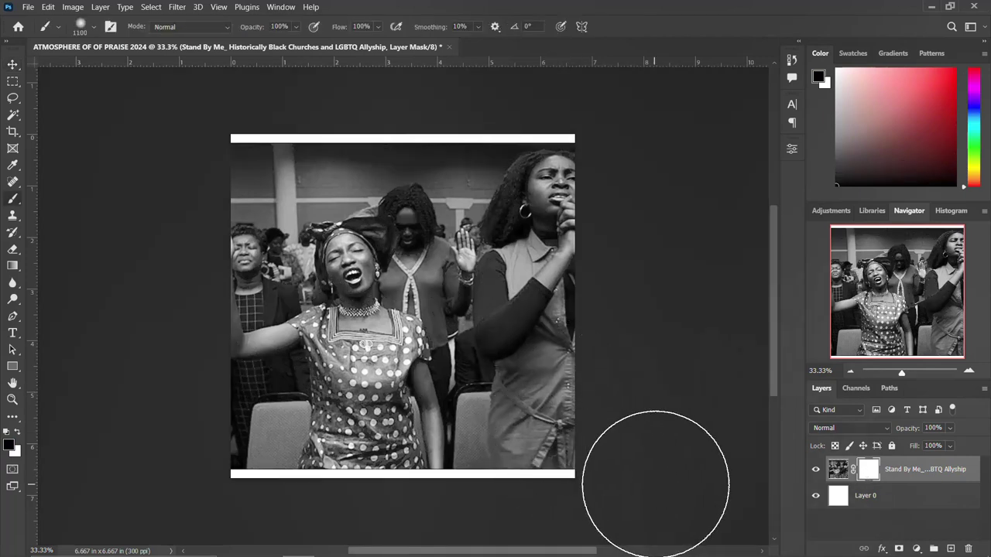
{"action": "mouse_move", "coordinate": [612, 477]}
{"action": "left_mouse_down"}
{"action": "mouse_move", "coordinate": [189, 493]}
{"action": "mouse_move", "coordinate": [546, 493]}
{"action": "mouse_move", "coordinate": [605, 484]}
{"action": "mouse_move", "coordinate": [709, 435]}
{"action": "left_mouse_up"}
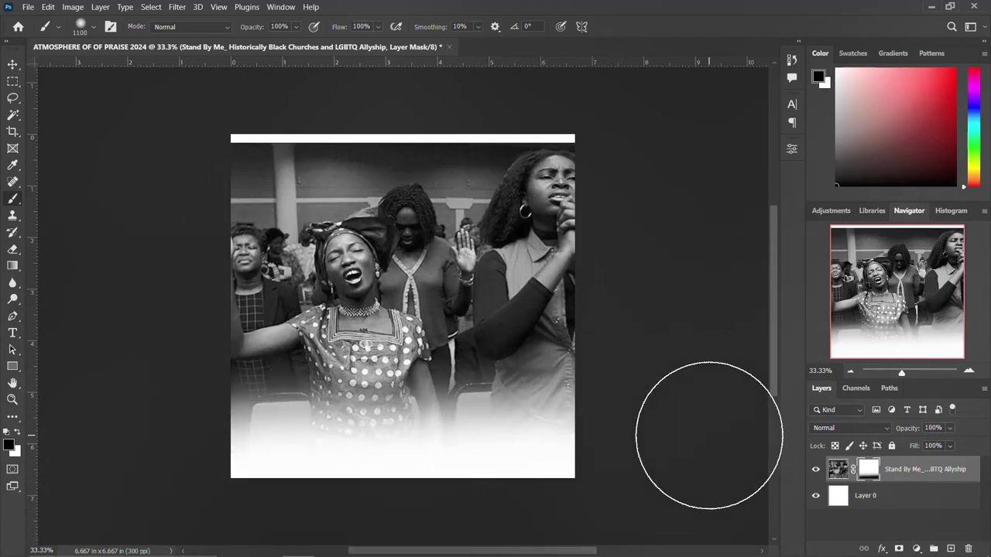
{"action": "mouse_move", "coordinate": [619, 144]}
{"action": "left_mouse_down"}
{"action": "mouse_move", "coordinate": [396, 124]}
{"action": "mouse_move", "coordinate": [205, 142]}
{"action": "mouse_move", "coordinate": [247, 110]}
{"action": "mouse_move", "coordinate": [593, 128]}
{"action": "mouse_move", "coordinate": [531, 122]}
{"action": "mouse_move", "coordinate": [243, 166]}
{"action": "left_mouse_up"}
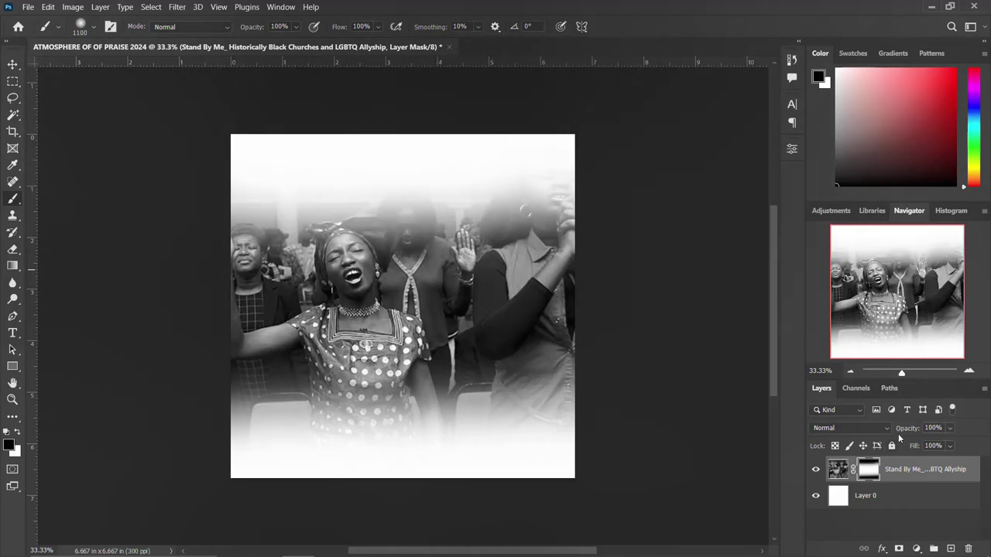
{"action": "type", "text": "45"}
{"action": "key", "text": "Return"}
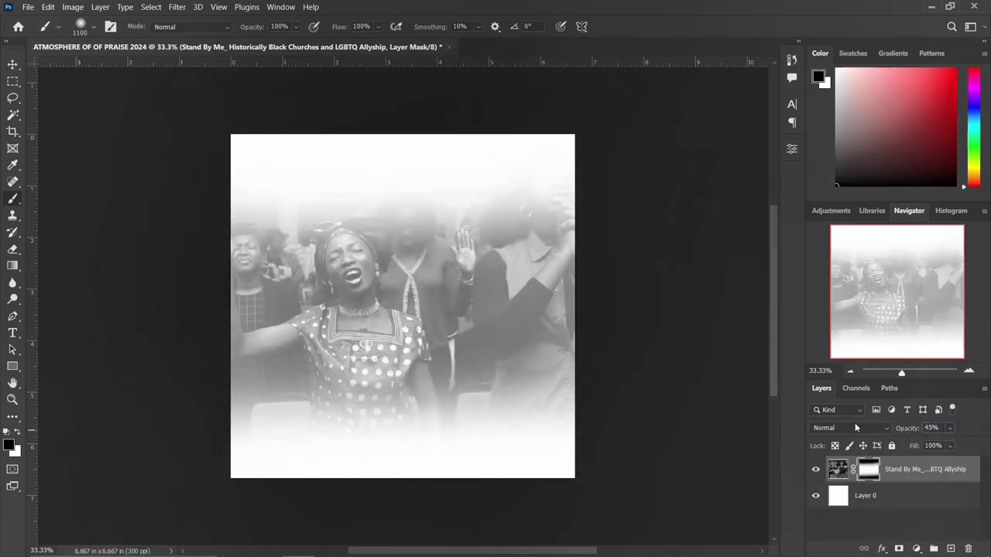
Set the photo layer's blend mode to Darker Color and go back to File Explorer.
{"action": "left_click", "coordinate": [853, 428]}
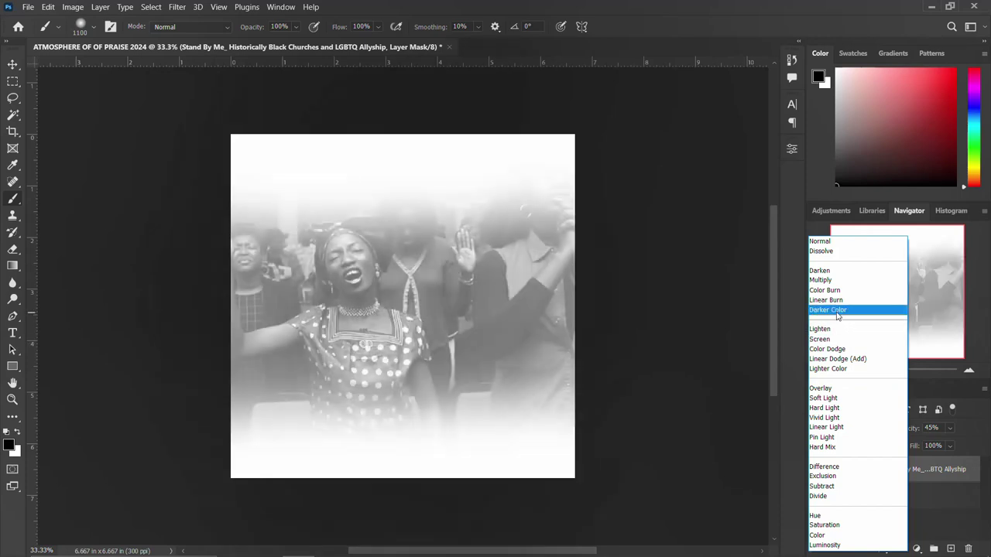
{"action": "left_click", "coordinate": [837, 311]}
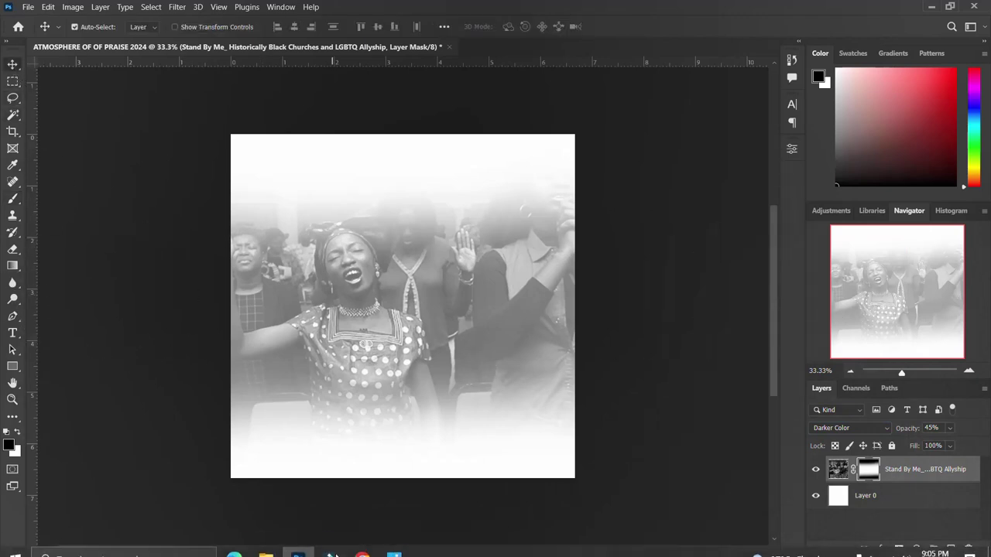
{"action": "left_click", "coordinate": [267, 545]}
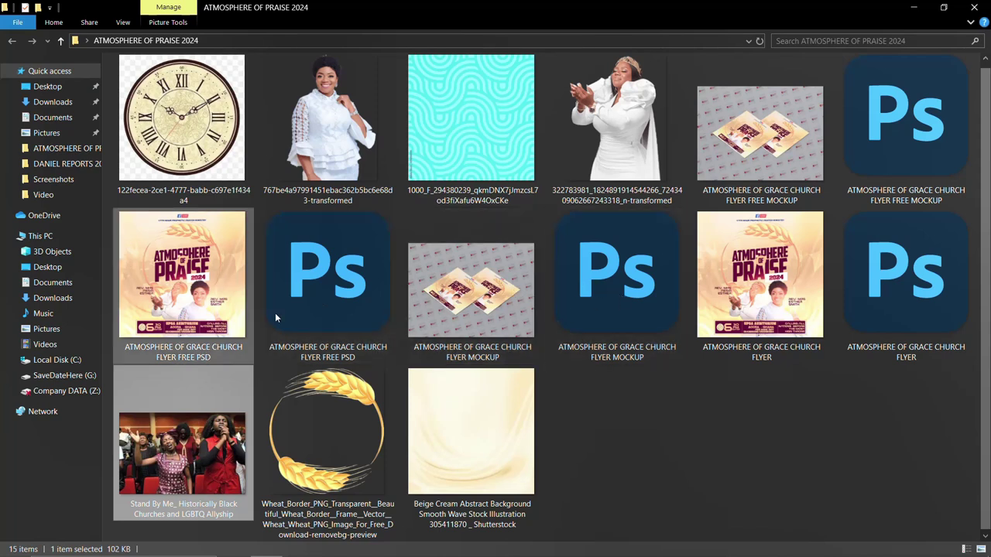
Drag the Beige Cream Abstract Background image into Photoshop, where it opens in Camera Raw.
{"action": "key", "text": "Home"}
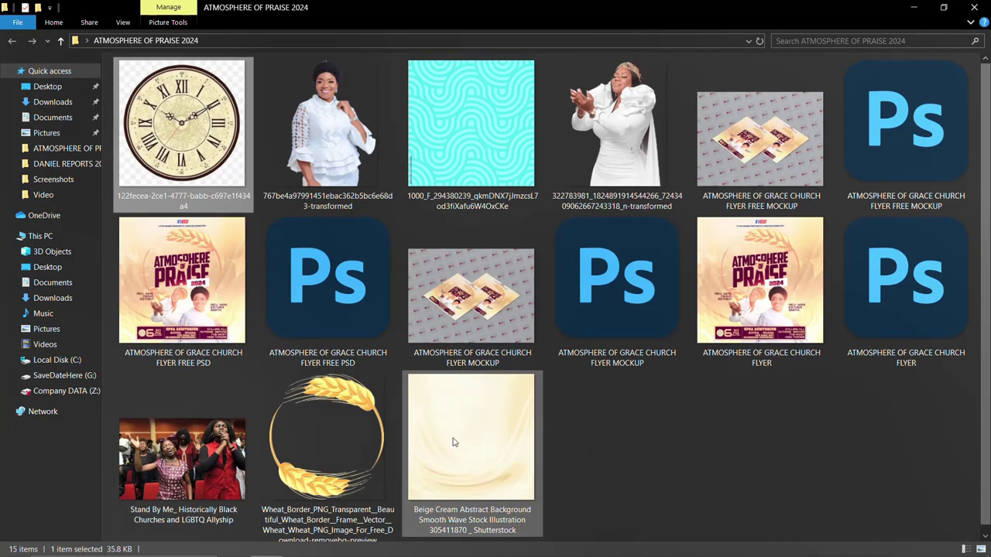
{"action": "left_click_drag", "start_coordinate": [467, 416], "coordinate": [384, 396]}
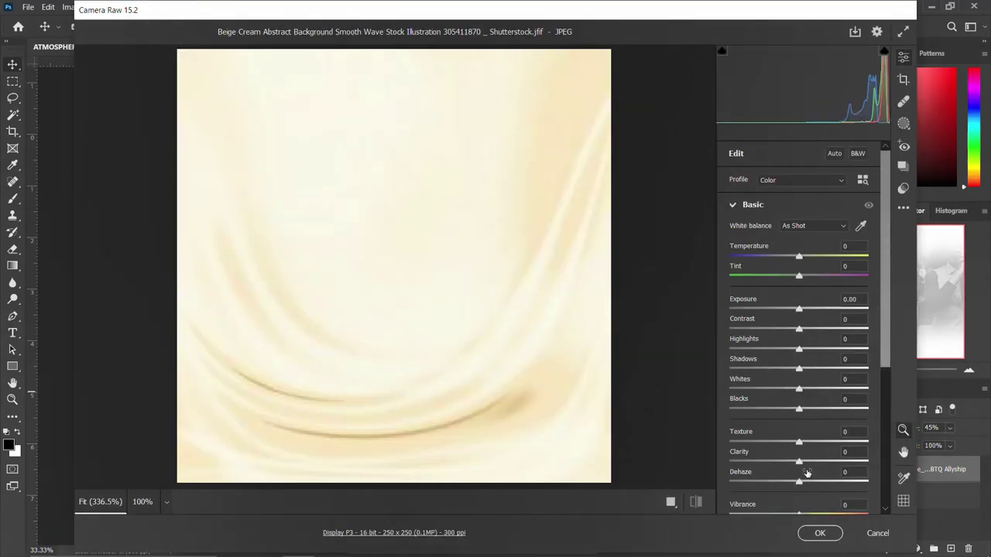
Import the beige cream wave image unchanged, scale it to fill the canvas, and blend it with Multiply.
{"action": "left_click", "coordinate": [819, 533]}
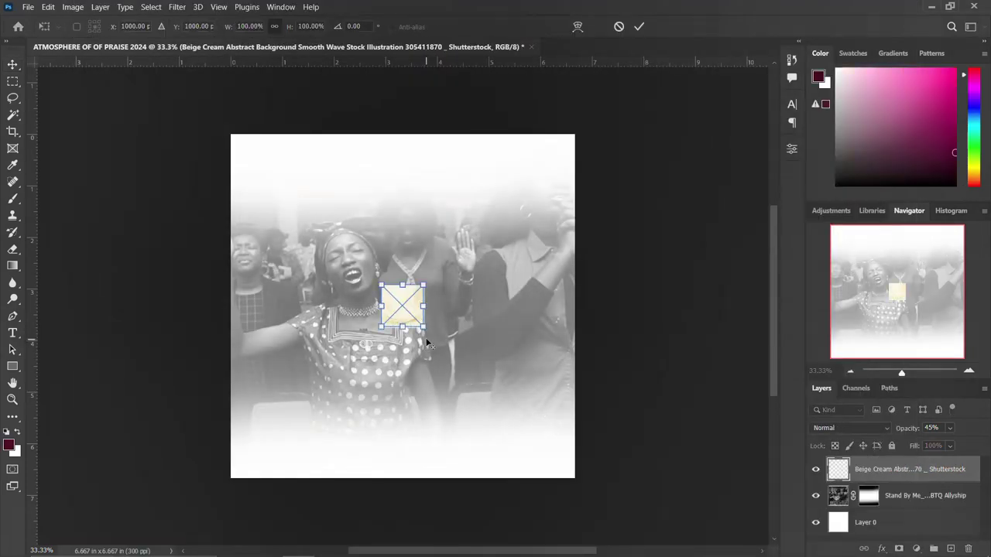
{"action": "left_click_drag", "start_coordinate": [424, 328], "coordinate": [584, 477]}
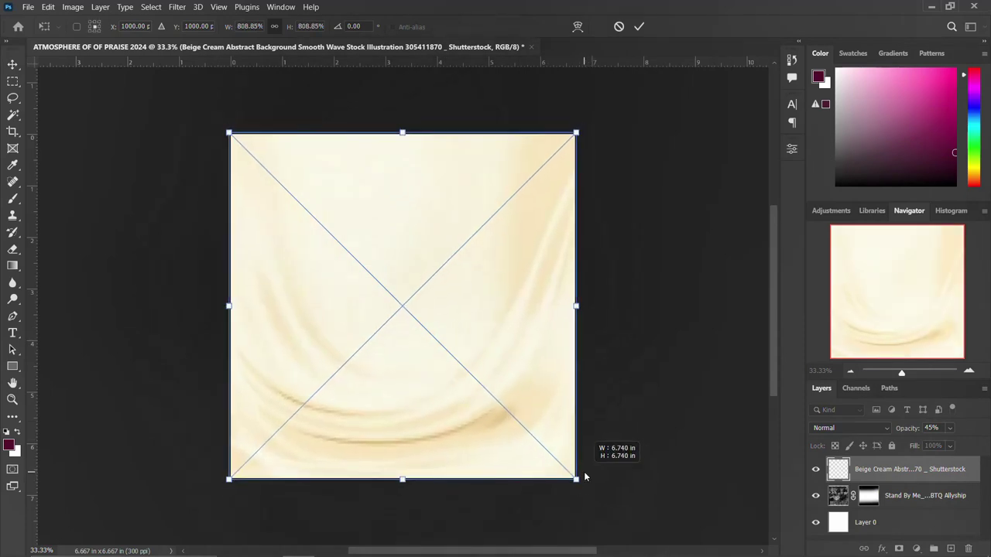
{"action": "key", "text": "Return"}
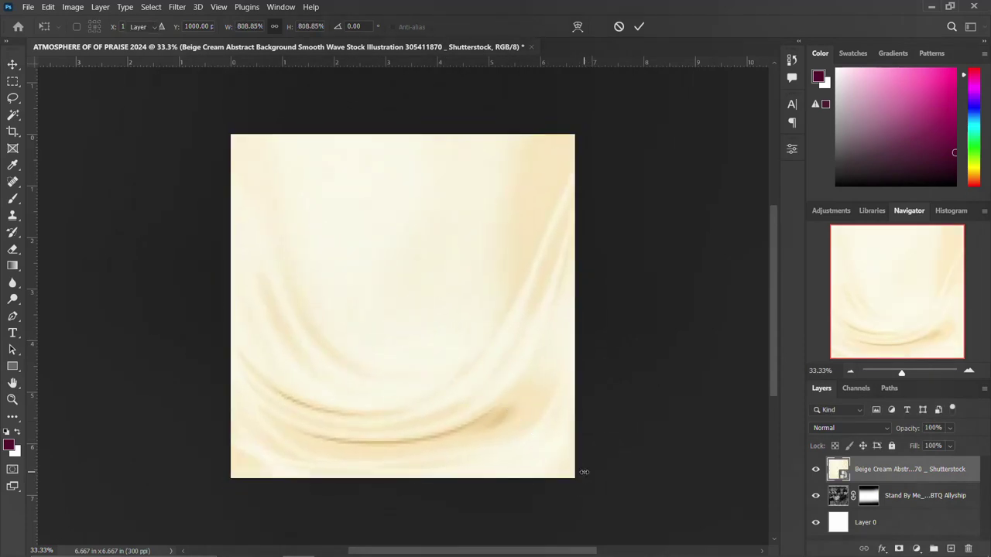
{"action": "left_click", "coordinate": [849, 428]}
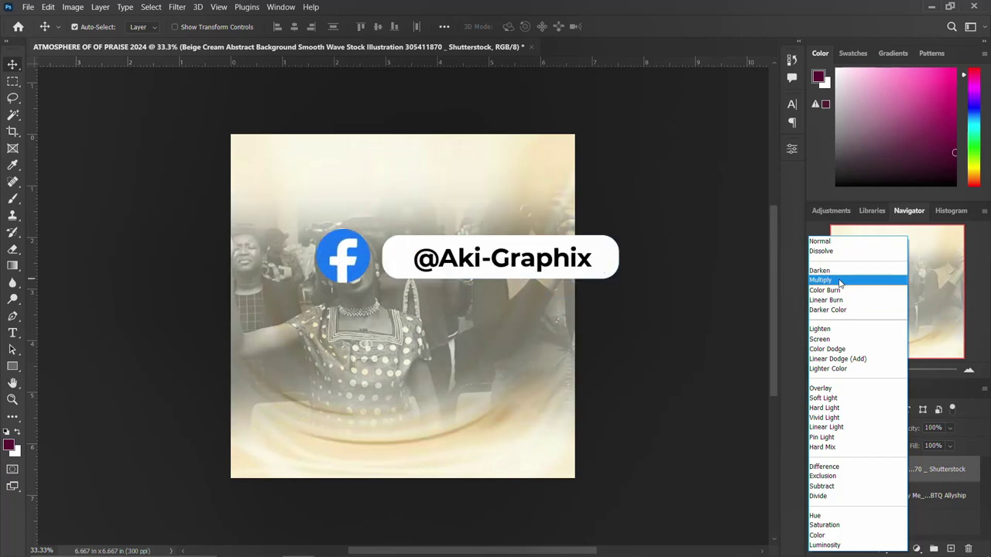
{"action": "left_click", "coordinate": [839, 281]}
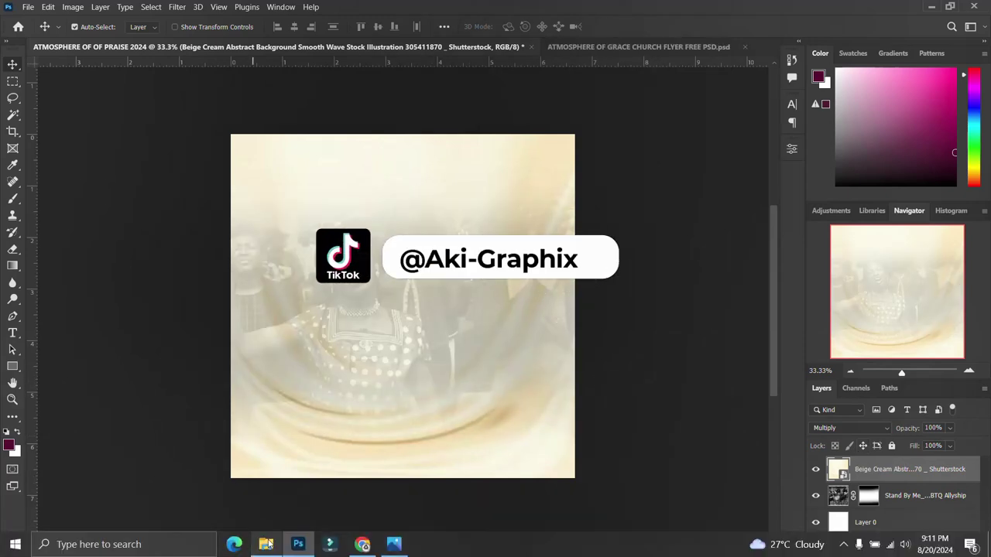
Drag the wheat border image from the asset folder into the Photoshop flyer.
{"action": "left_click", "coordinate": [265, 550]}
{"action": "left_click", "coordinate": [366, 351]}
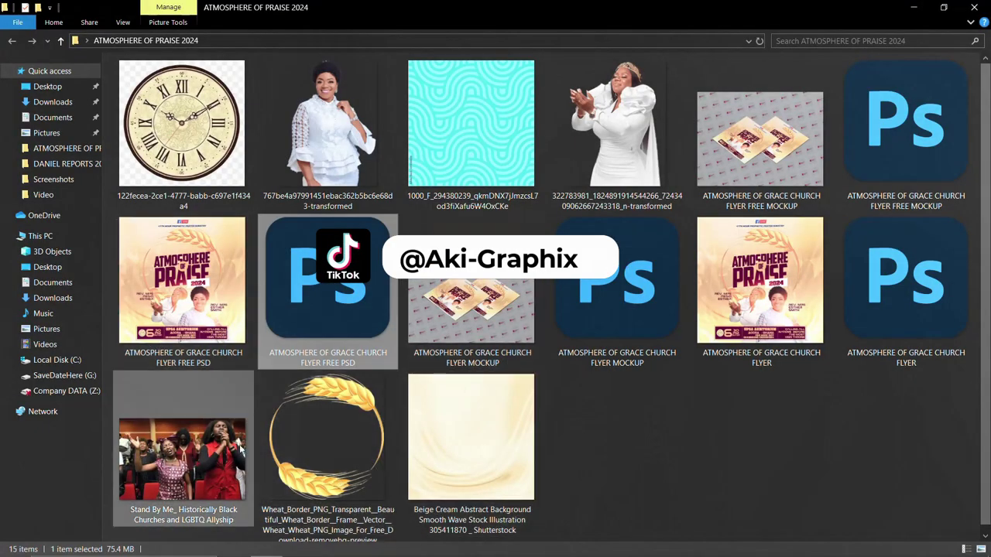
{"action": "left_click", "coordinate": [353, 438]}
{"action": "left_click_drag", "start_coordinate": [340, 435], "coordinate": [378, 401]}
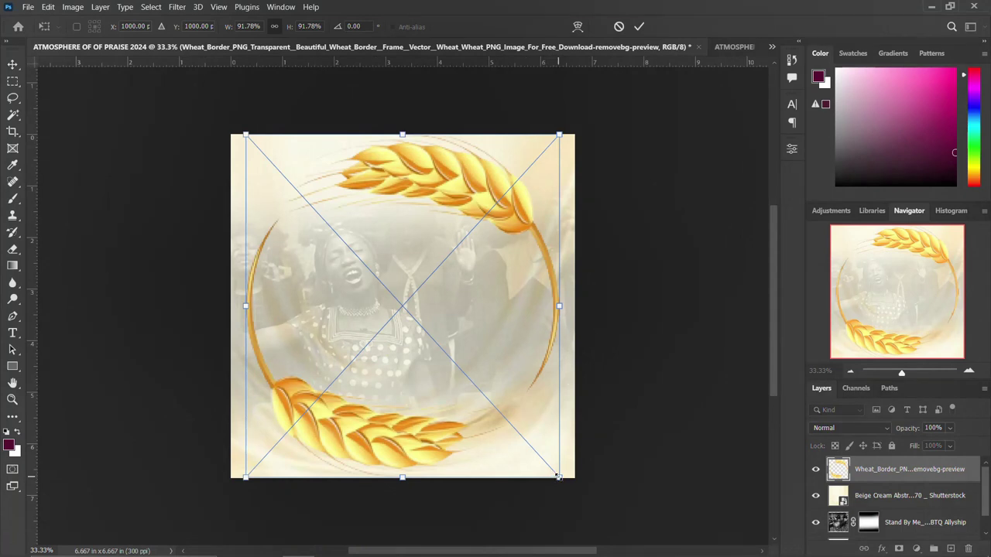
Scale the wheat border down to about 68% around the singer and nudge it slightly upward.
{"action": "left_click_drag", "start_coordinate": [558, 476], "coordinate": [506, 447]}
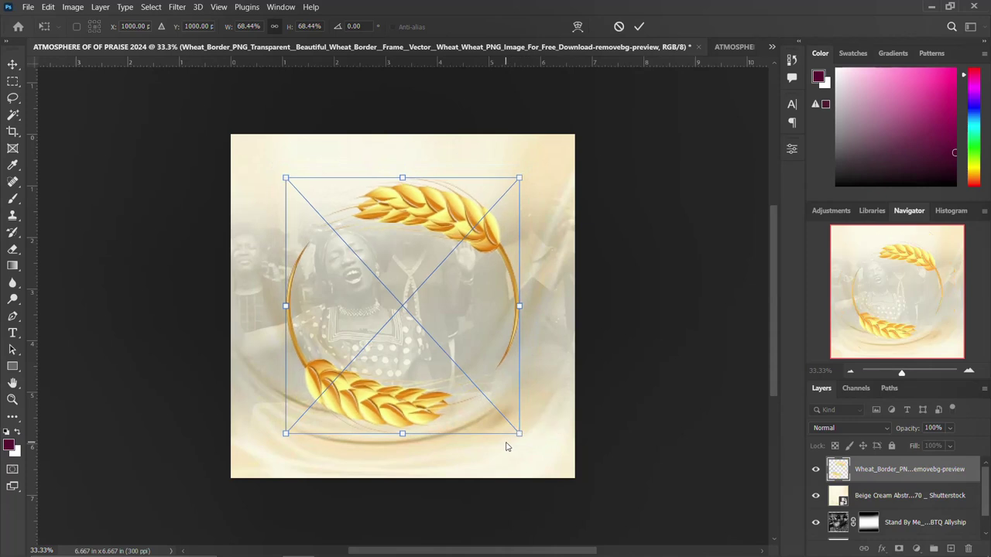
{"action": "key", "text": "Return"}
{"action": "left_click_drag", "start_coordinate": [430, 220], "coordinate": [430, 207]}
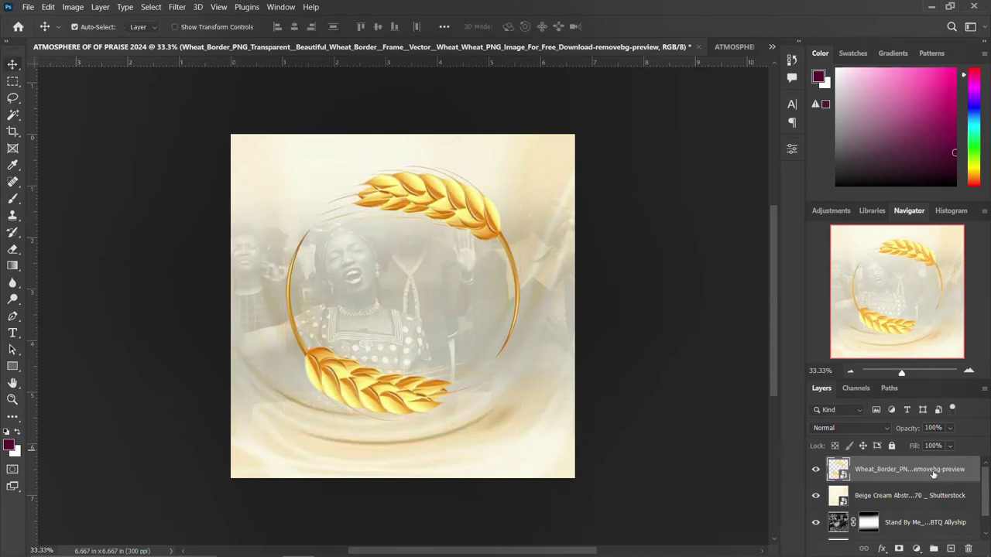
{"action": "left_click", "coordinate": [914, 548]}
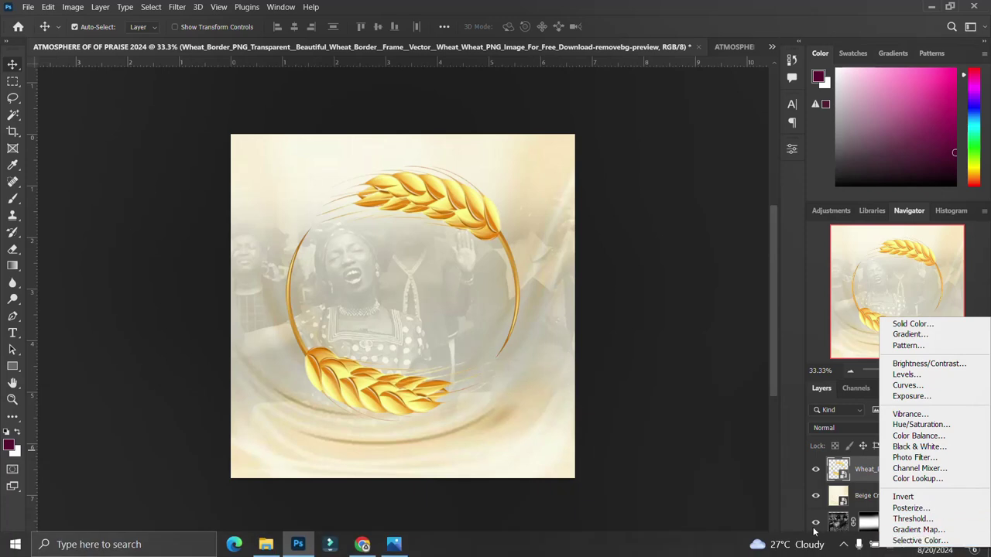
Try a Color Lookup adjustment with the FoggyNight.3DL look, then delete it.
{"action": "key", "text": "Escape"}
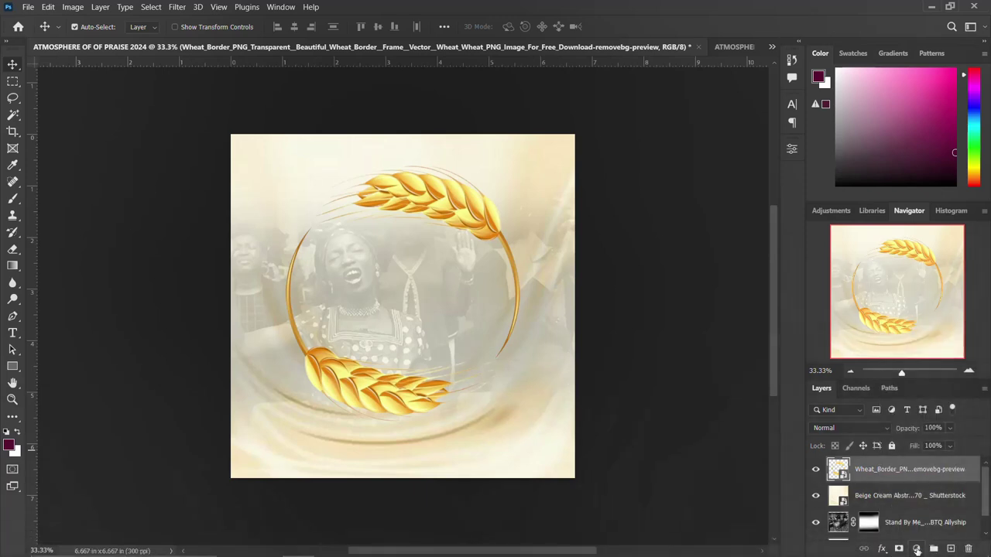
{"action": "left_click", "coordinate": [916, 548]}
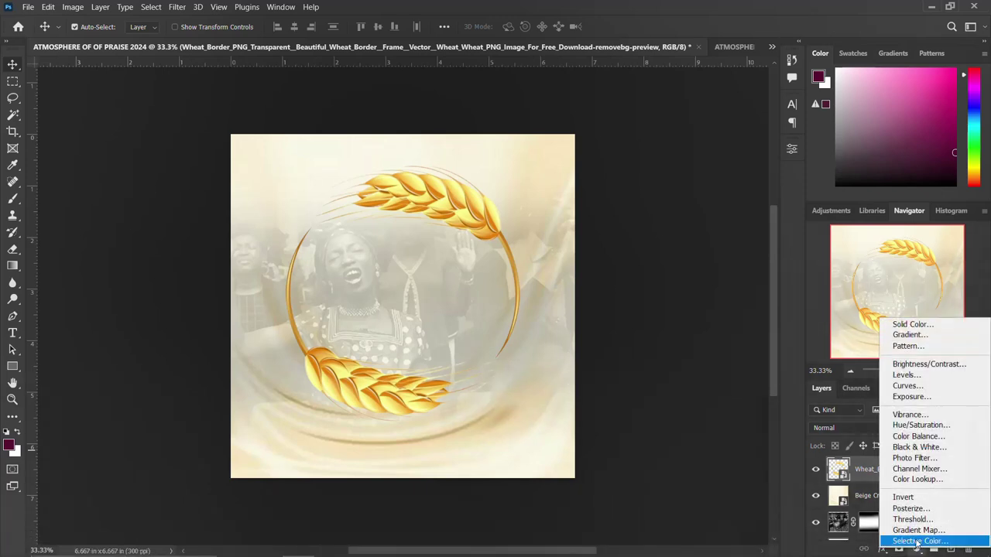
{"action": "left_click", "coordinate": [913, 479]}
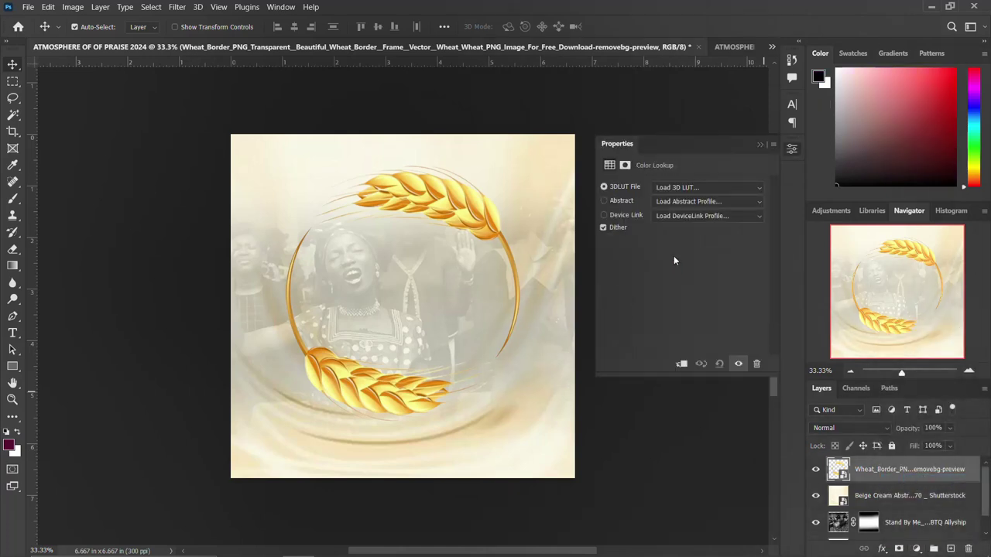
{"action": "left_click", "coordinate": [708, 188]}
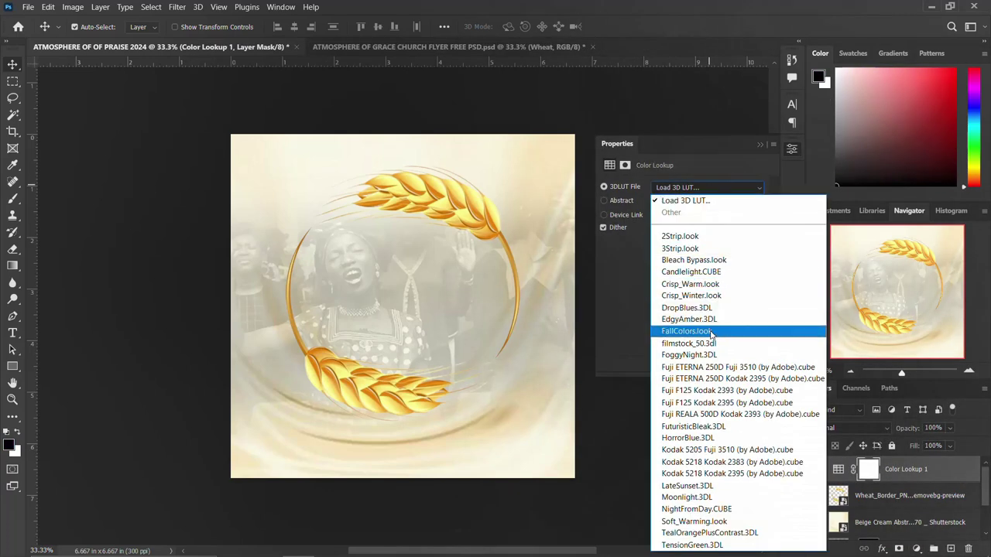
{"action": "left_click", "coordinate": [698, 354]}
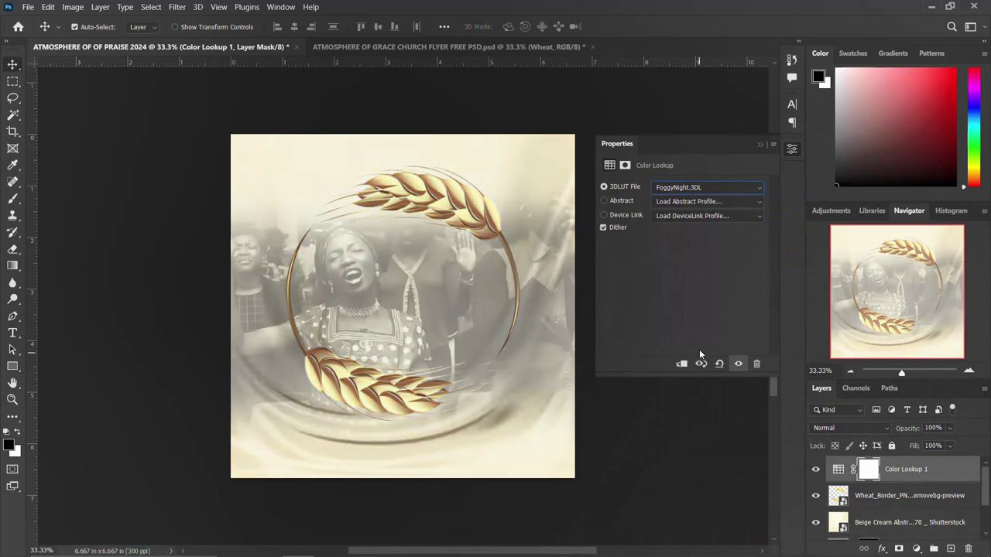
{"action": "left_click", "coordinate": [788, 148]}
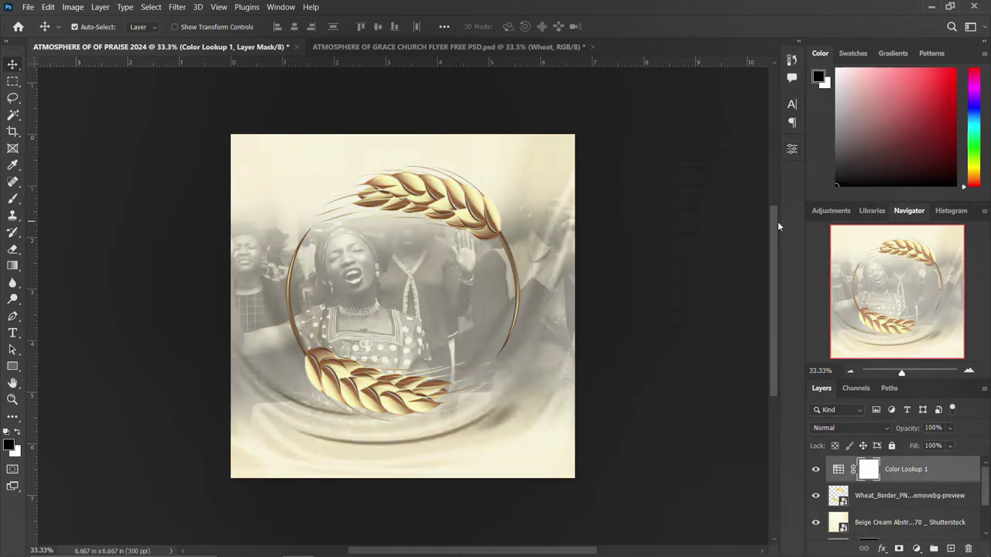
{"action": "left_click", "coordinate": [900, 469]}
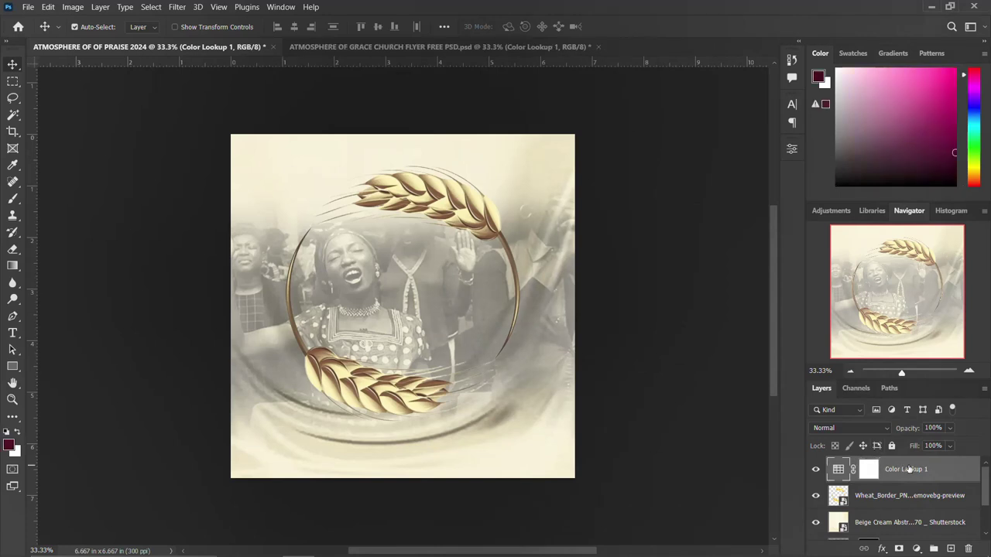
{"action": "key", "text": "Delete"}
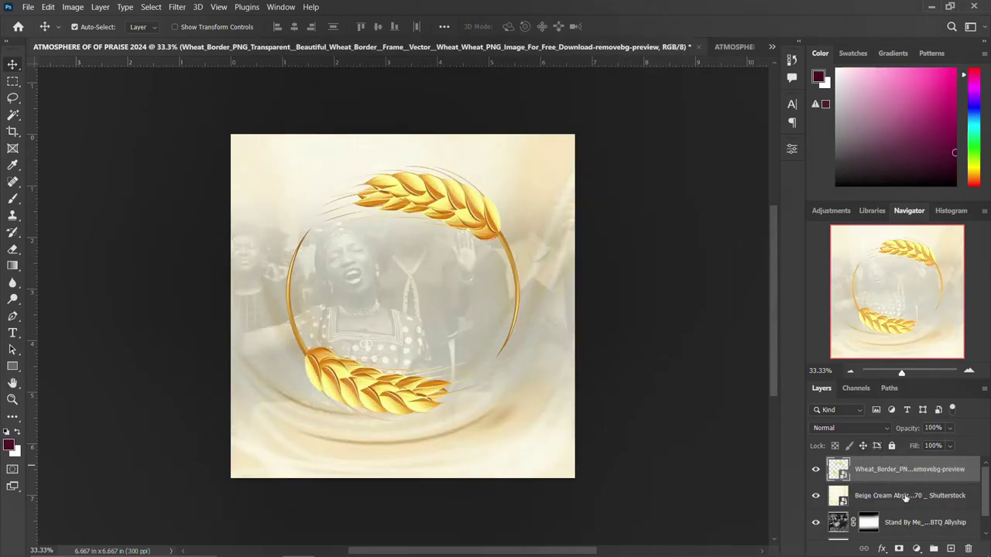
Add a new Color Lookup adjustment using the Candlelight.CUBE 3DLUT look.
{"action": "left_click", "coordinate": [914, 548]}
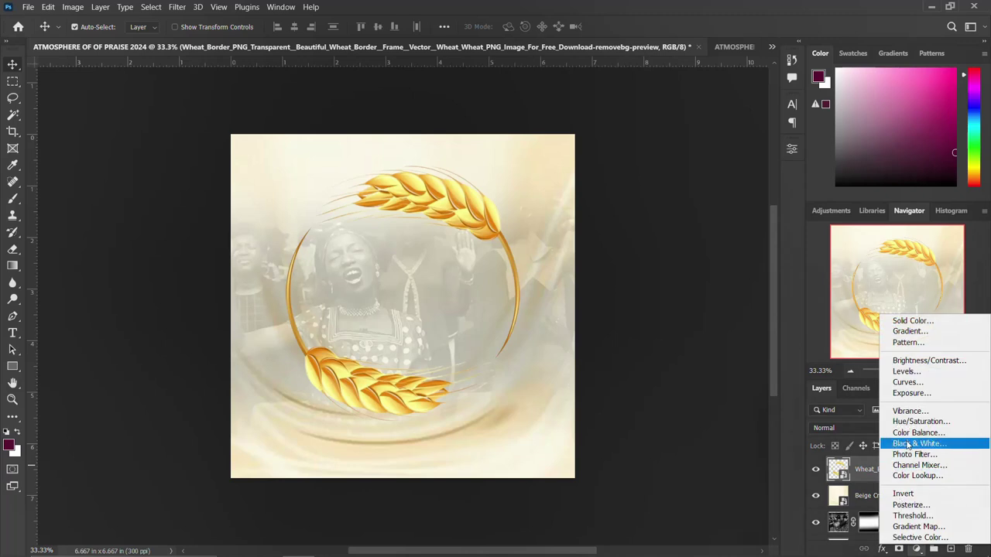
{"action": "left_click", "coordinate": [914, 476]}
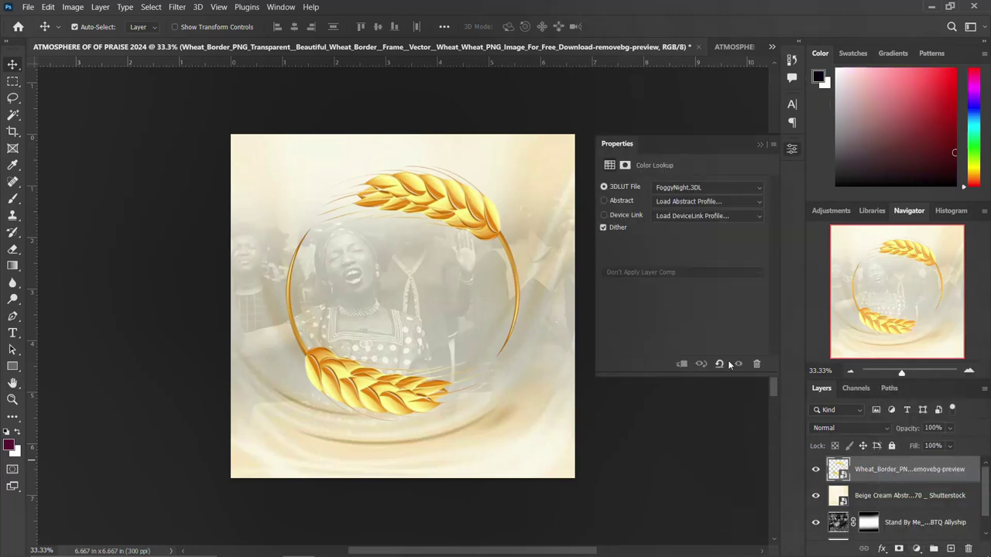
{"action": "left_click", "coordinate": [697, 187]}
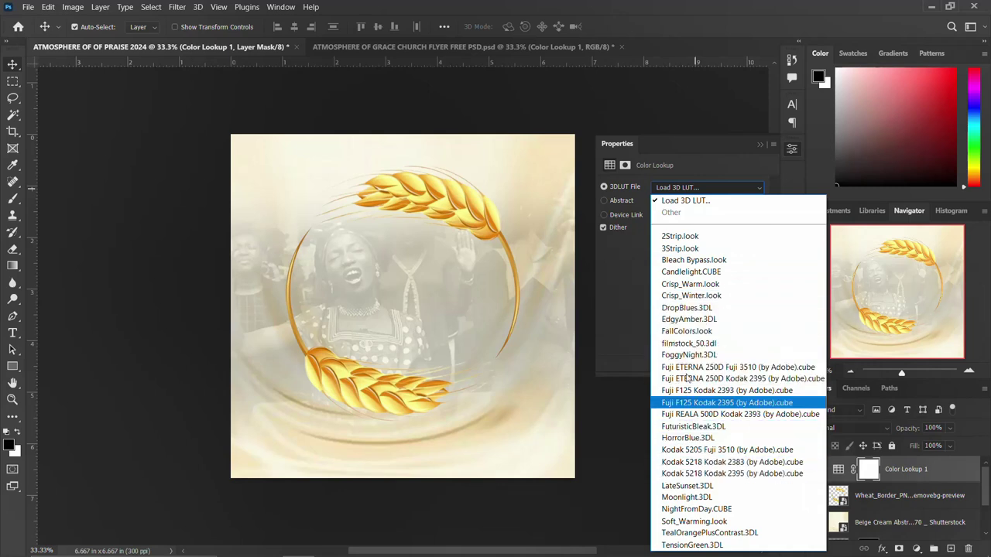
{"action": "left_click", "coordinate": [692, 272]}
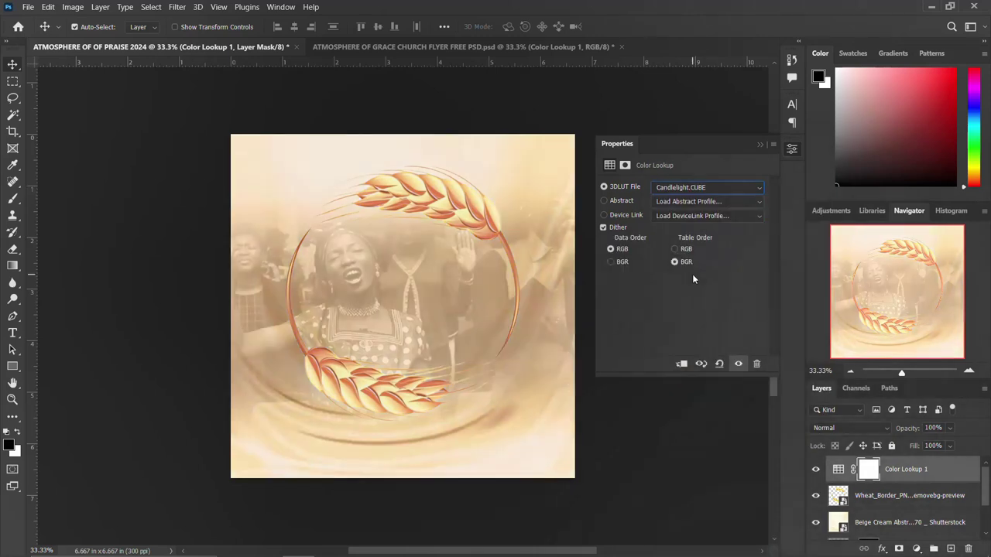
{"action": "left_click", "coordinate": [792, 149]}
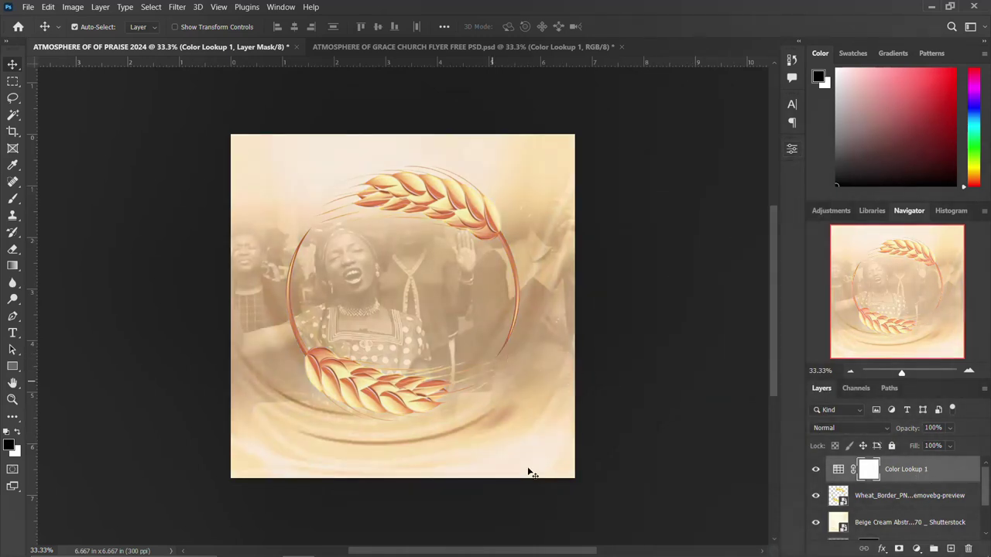
Drag the teal wave pattern image from the flyer's image folder onto the canvas.
{"action": "mouse_move", "coordinate": [288, 548]}
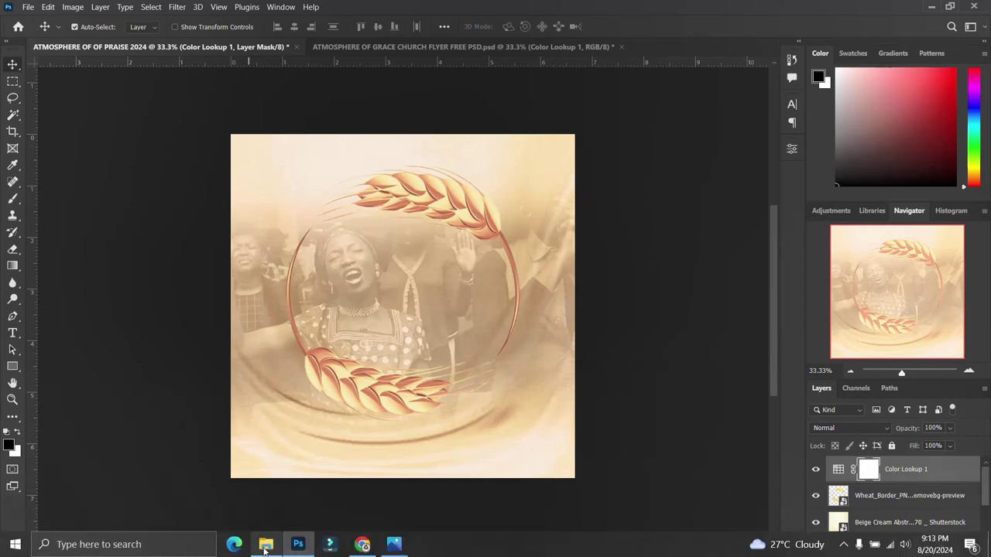
{"action": "left_click", "coordinate": [266, 544]}
{"action": "left_click", "coordinate": [458, 153]}
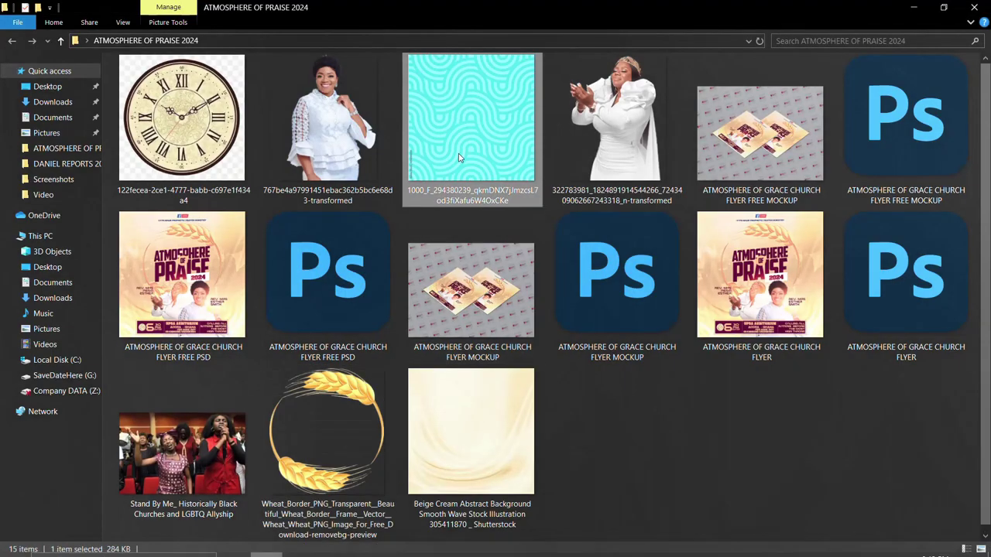
{"action": "left_click_drag", "start_coordinate": [468, 130], "coordinate": [371, 391]}
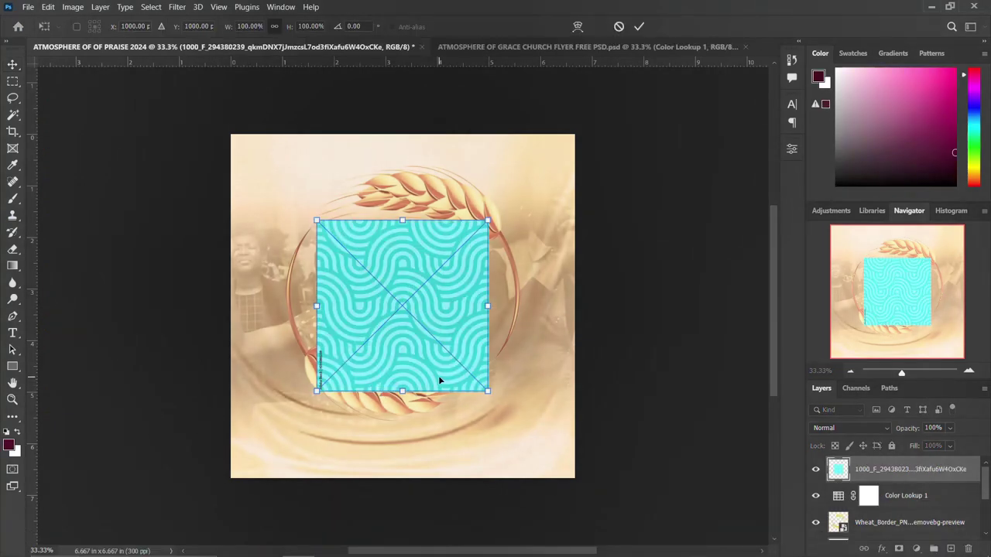
Scale the teal pattern to cover the whole canvas and add a layer mask to it.
{"action": "left_click_drag", "start_coordinate": [488, 390], "coordinate": [593, 488]}
{"action": "key", "text": "Return"}
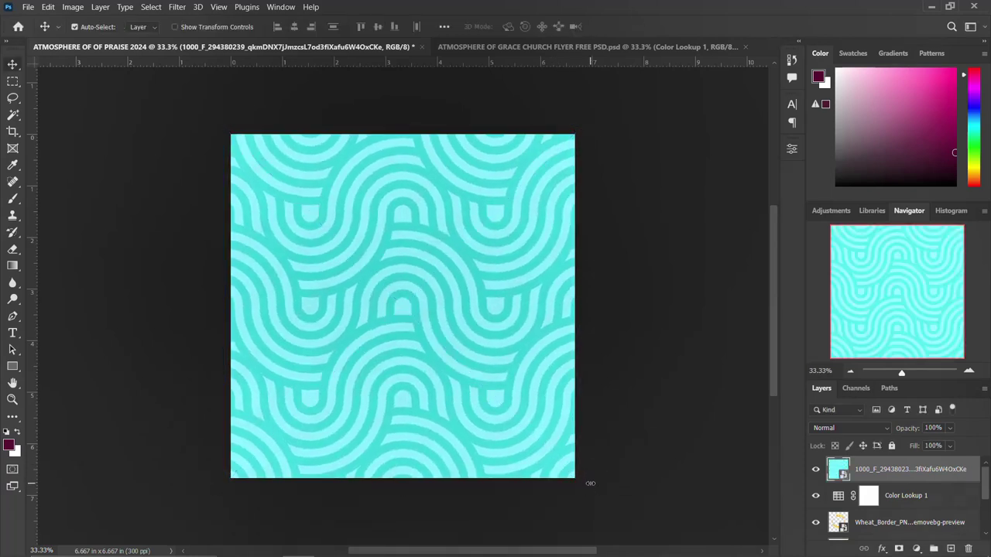
{"action": "left_click", "coordinate": [899, 549]}
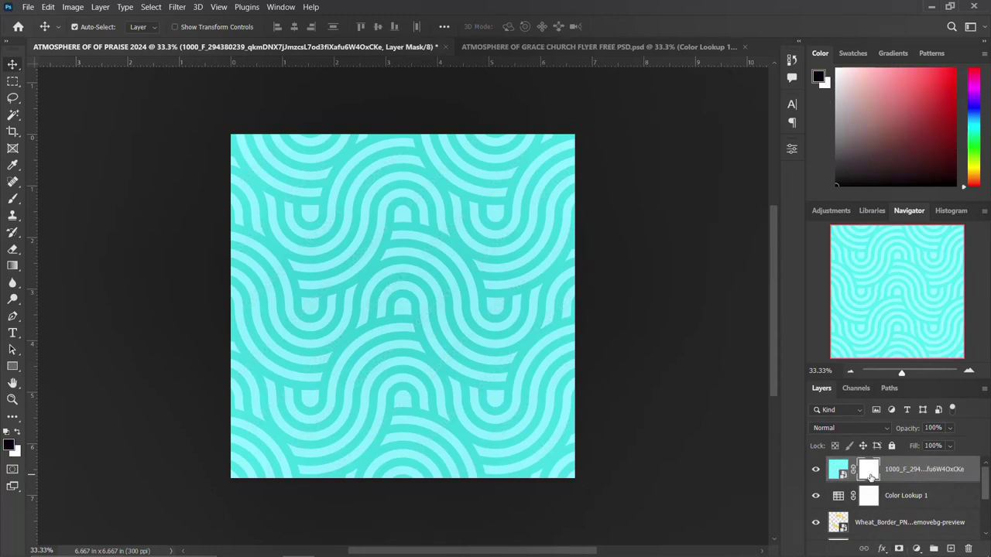
Brush black on the mask to hide the pattern's upper area, restoring the lower corner.
{"action": "key", "text": "b"}
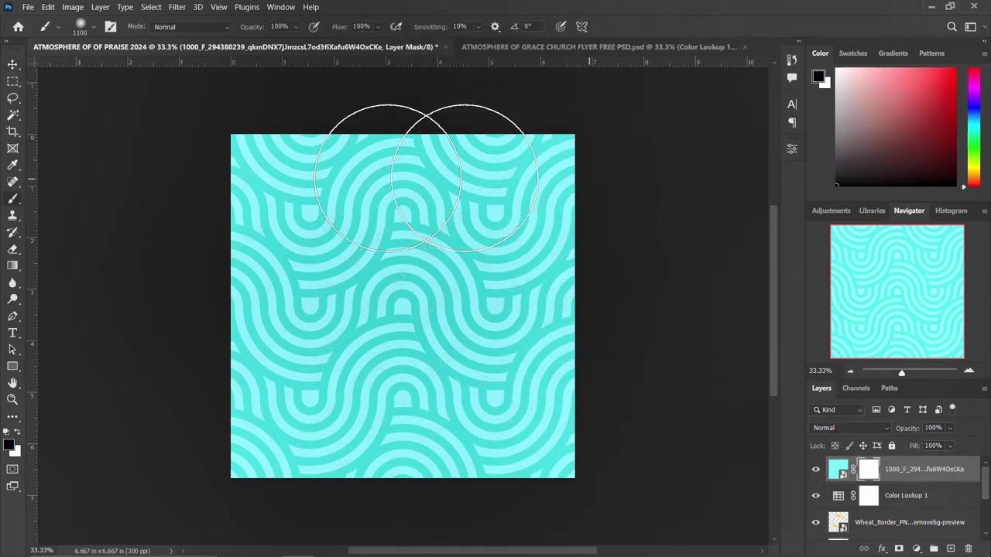
{"action": "left_click_drag", "start_coordinate": [464, 177], "coordinate": [155, 166]}
{"action": "mouse_move", "coordinate": [232, 353]}
{"action": "left_mouse_down"}
{"action": "mouse_move", "coordinate": [270, 420]}
{"action": "mouse_move", "coordinate": [264, 441]}
{"action": "left_mouse_up"}
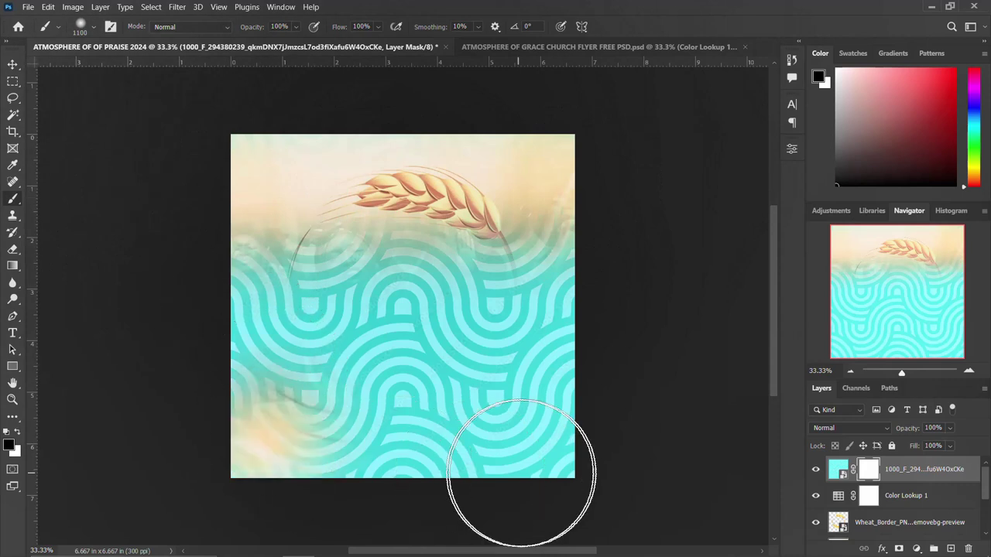
{"action": "left_click_drag", "start_coordinate": [520, 472], "coordinate": [571, 464]}
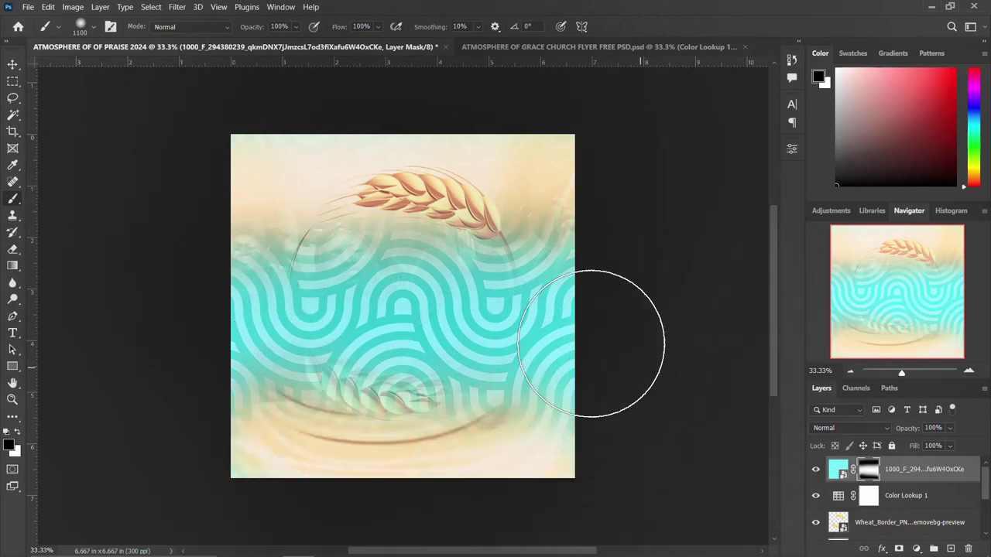
{"action": "left_click_drag", "start_coordinate": [256, 225], "coordinate": [294, 232]}
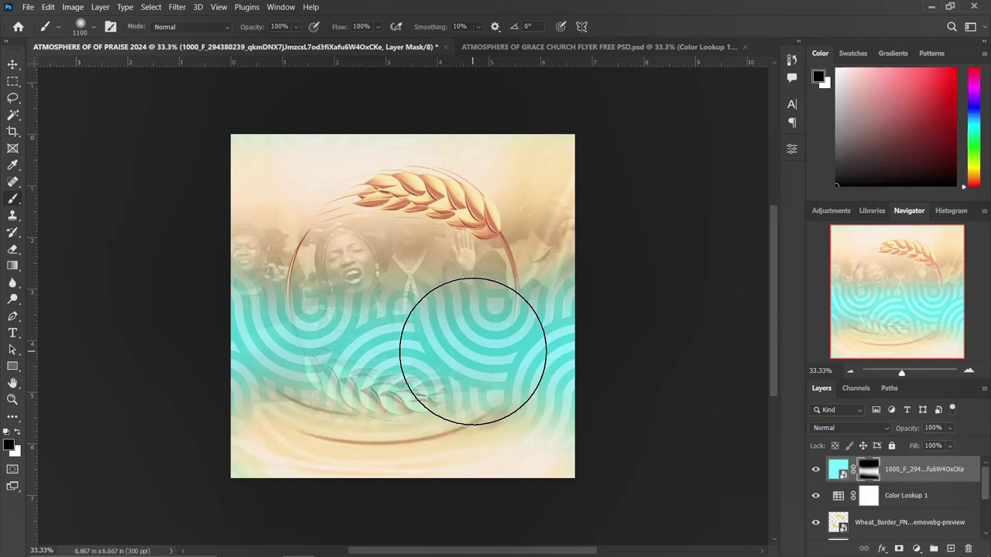
{"action": "key", "text": "x"}
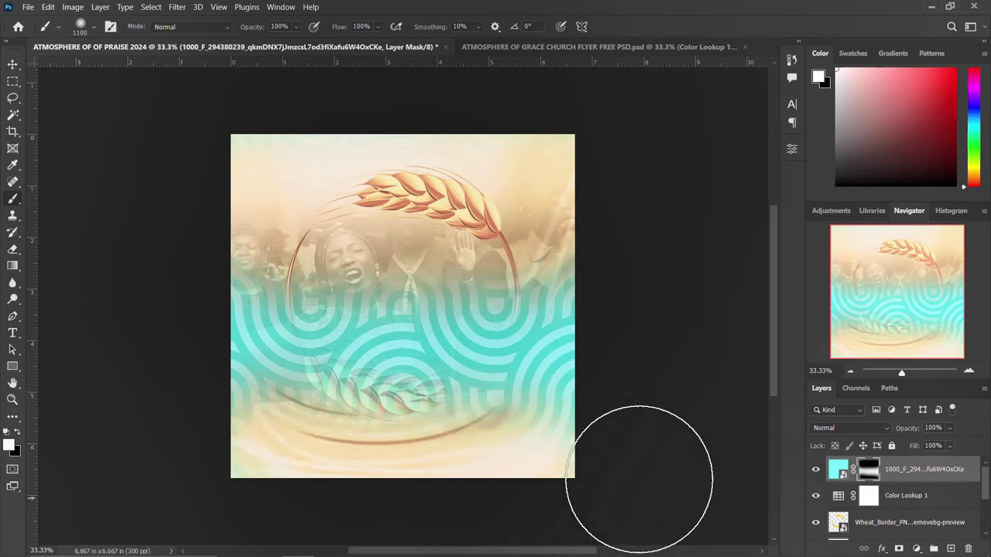
{"action": "left_click", "coordinate": [542, 433]}
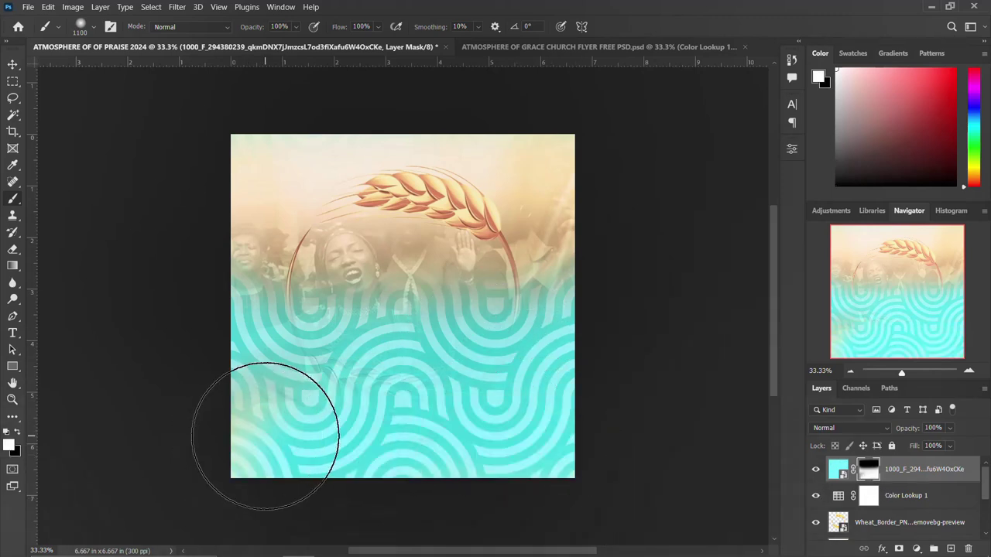
{"action": "left_click", "coordinate": [843, 428]}
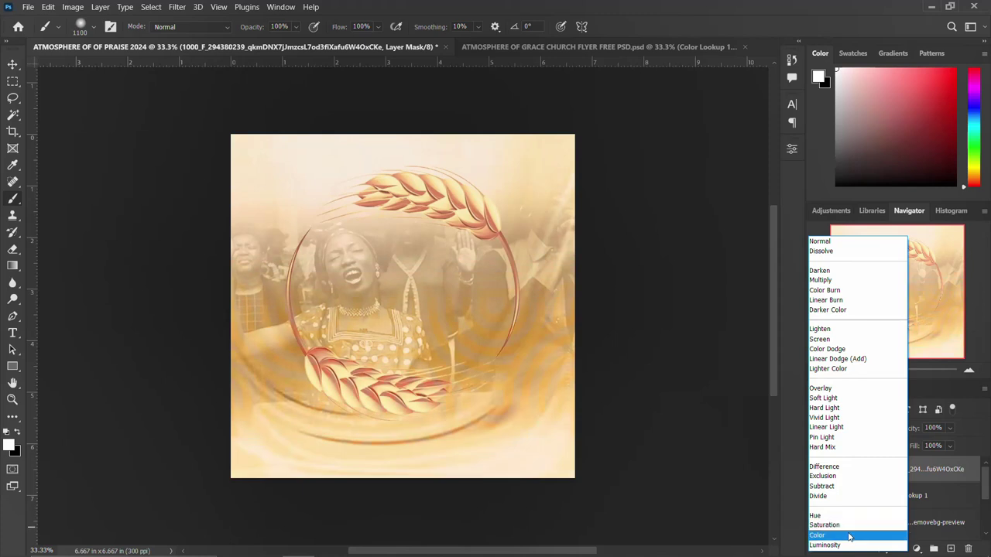
Set the teal pattern layer's blend mode to Divide after trying Luminosity.
{"action": "left_click", "coordinate": [848, 546]}
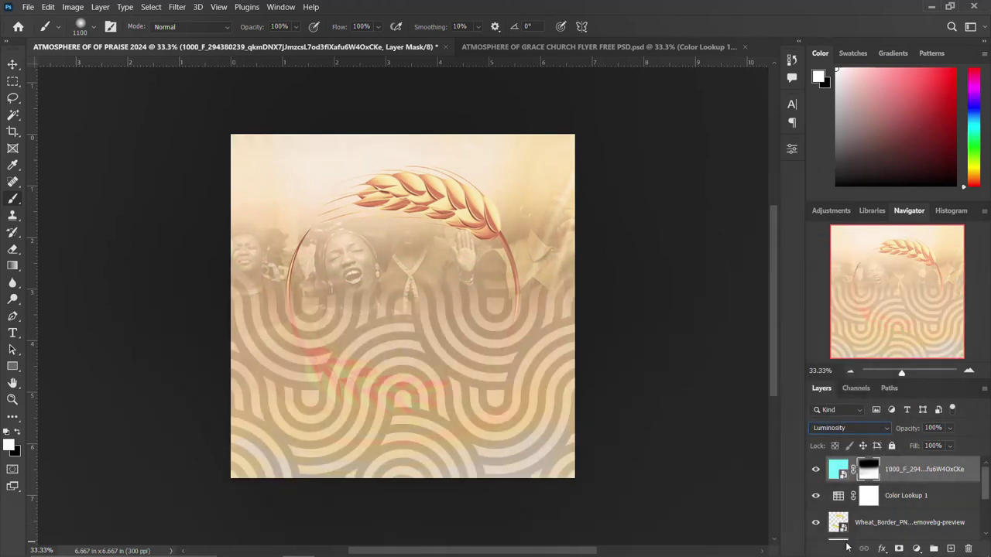
{"action": "key", "text": "ctrl+z"}
{"action": "left_click", "coordinate": [871, 468]}
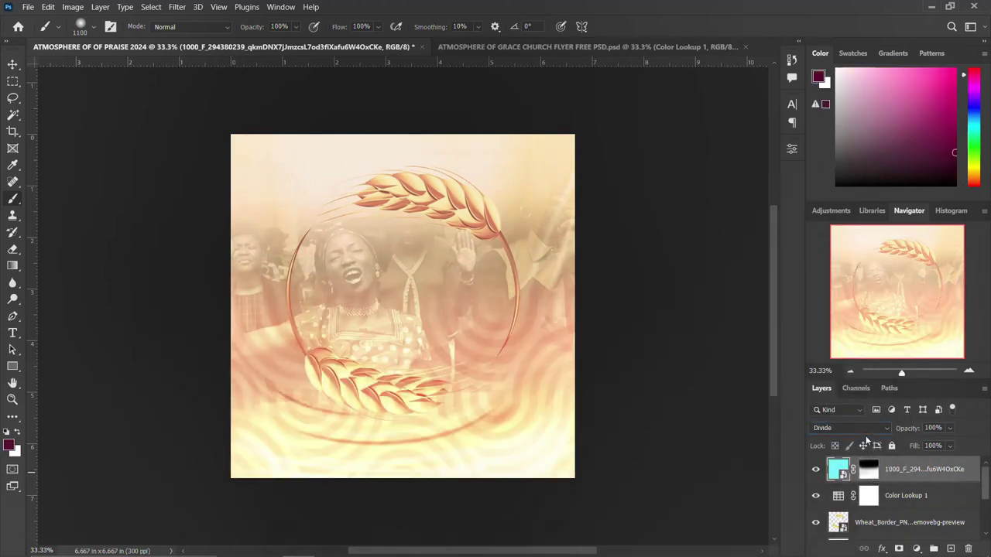
{"action": "left_click", "coordinate": [865, 429]}
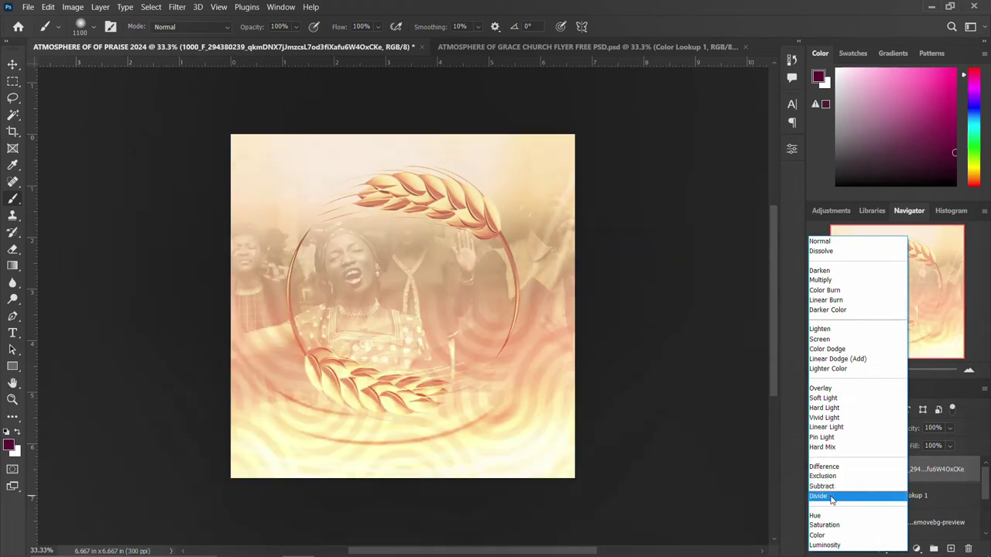
{"action": "left_click", "coordinate": [821, 495]}
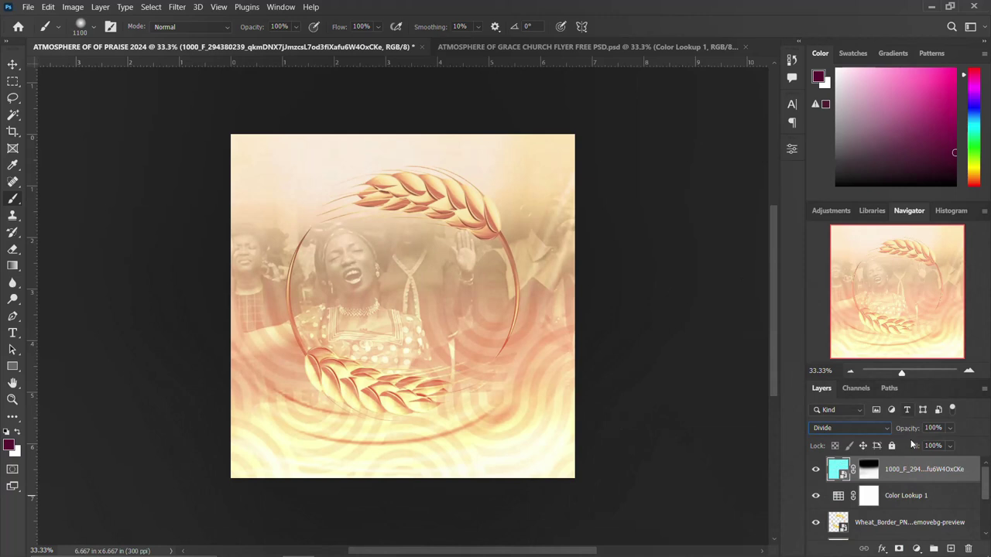
With the Move tool, select the wheat border and Color Lookup 1 layers.
{"action": "left_click", "coordinate": [12, 66]}
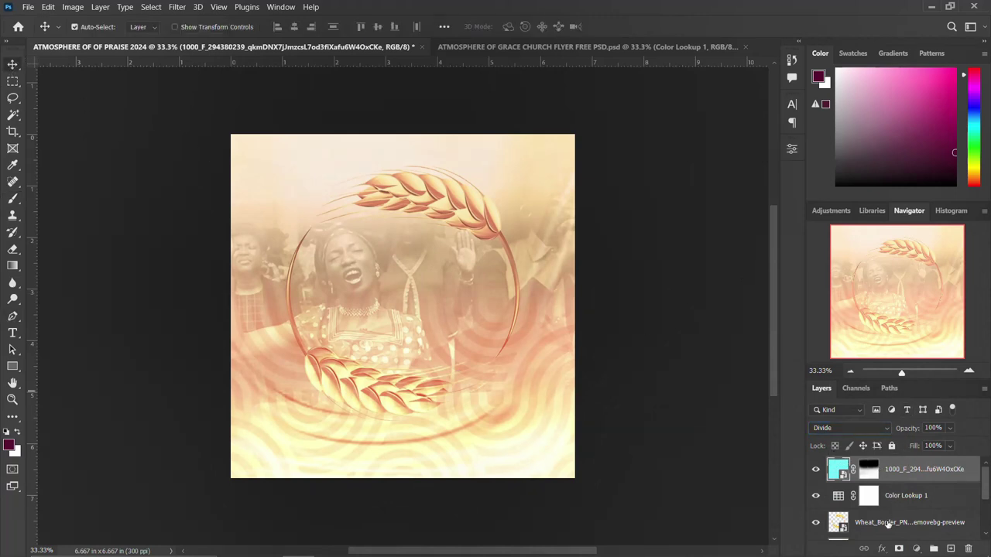
{"action": "left_click", "coordinate": [888, 524]}
{"action": "left_click", "coordinate": [906, 496], "text": "ctrl"}
Nudge the wheat layers up and scale the wheat border down to about 90%.
{"action": "key", "text": "Up"}
{"action": "key", "text": "Up"}
{"action": "key", "text": "Up"}
{"action": "key", "text": "Up"}
{"action": "key", "text": "Up"}
{"action": "key", "text": "Up"}
{"action": "key", "text": "Up"}
{"action": "key", "text": "Up"}
{"action": "key", "text": "Up"}
{"action": "key", "text": "Up"}
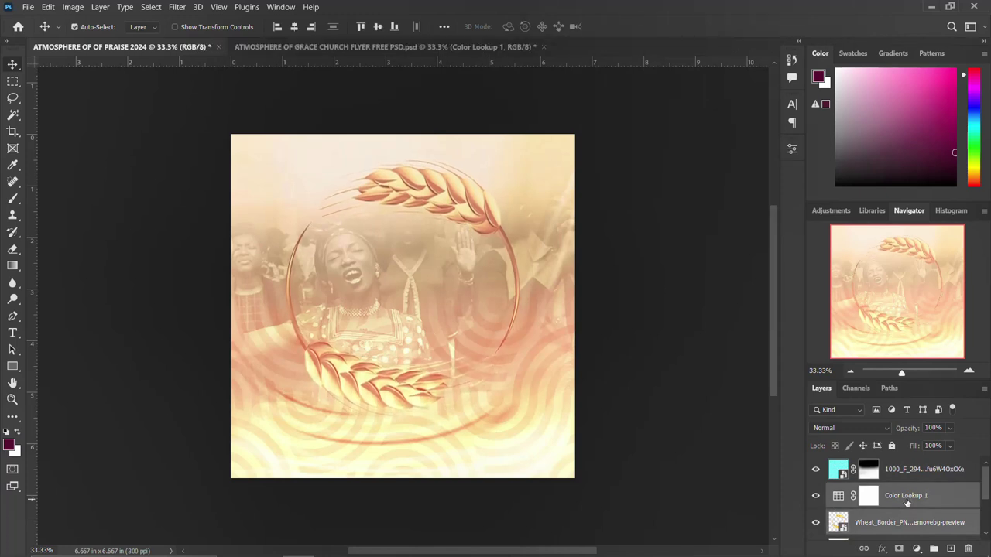
{"action": "key", "text": "ctrl+t"}
{"action": "left_click_drag", "start_coordinate": [518, 159], "coordinate": [506, 173]}
{"action": "key", "text": "Return"}
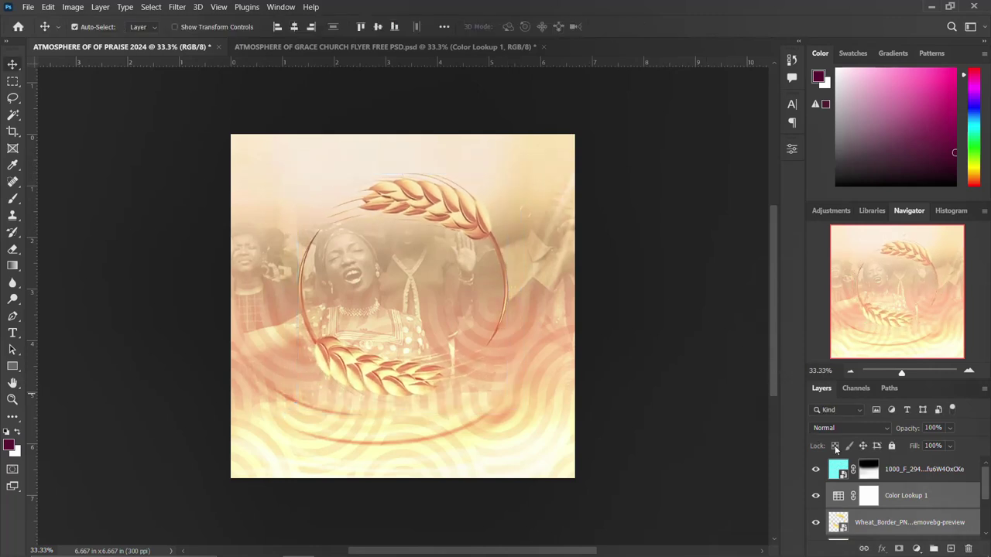
Select every layer from the top pattern layer down to Layer 0.
{"action": "left_click", "coordinate": [913, 474]}
{"action": "scroll", "coordinate": [913, 480], "scroll_direction": "down", "scroll_amount": 5}
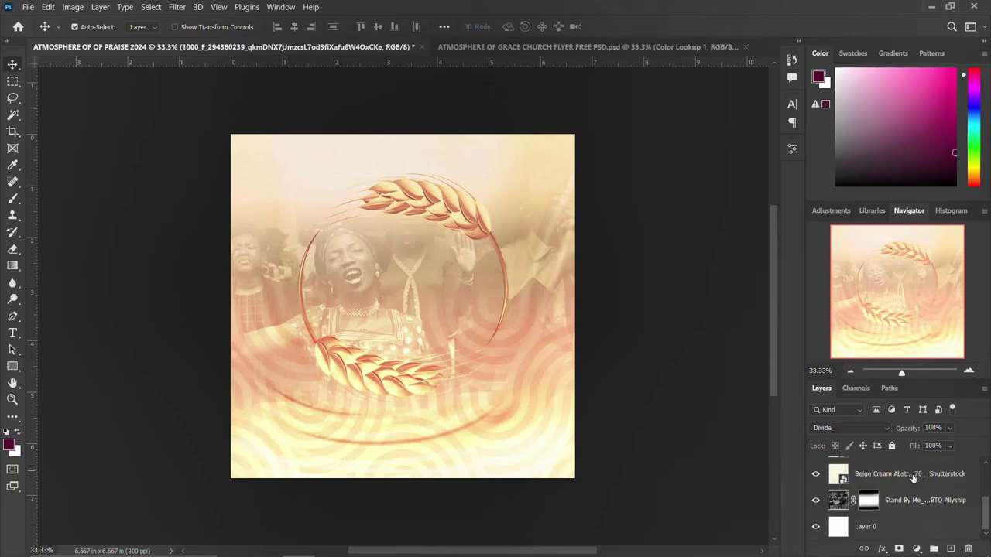
{"action": "scroll", "coordinate": [894, 527], "scroll_direction": "up", "scroll_amount": 5}
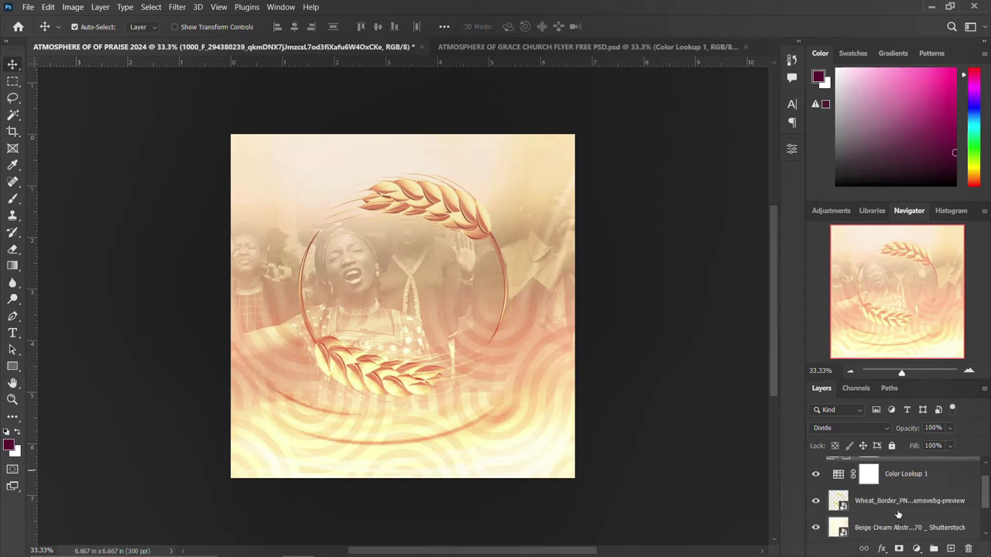
{"action": "scroll", "coordinate": [905, 485], "scroll_direction": "down", "scroll_amount": 5}
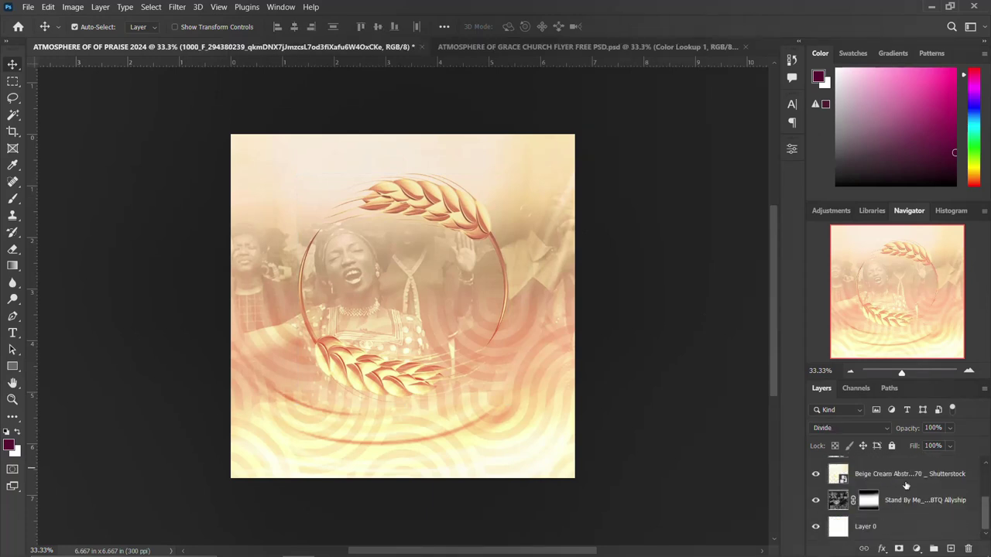
{"action": "left_click", "coordinate": [892, 527], "text": "shift"}
{"action": "scroll", "coordinate": [893, 527], "scroll_direction": "up", "scroll_amount": 5}
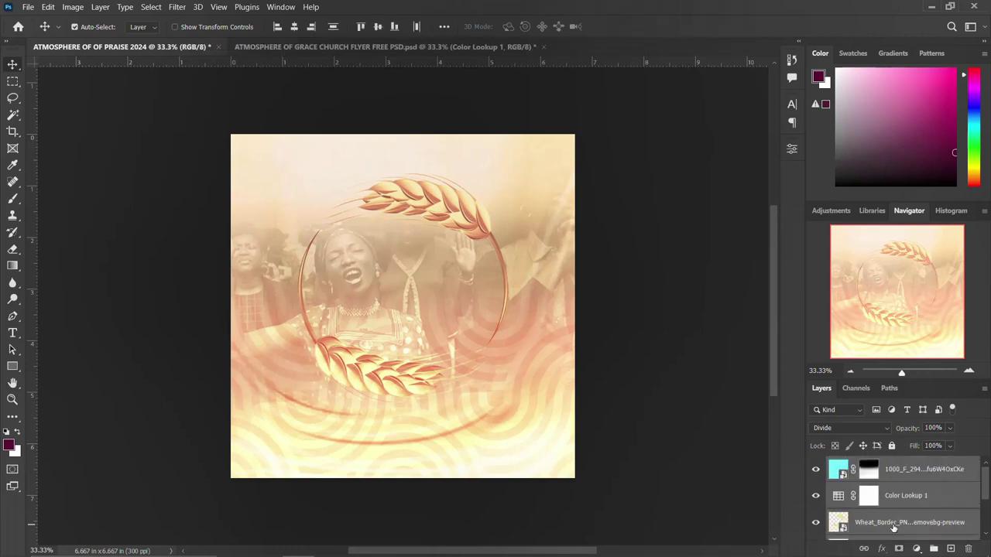
Group all selected flyer layers into a group named BACKGROUND and toggle its visibility to check.
{"action": "key", "text": "ctrl+g"}
{"action": "double_click", "coordinate": [863, 464]}
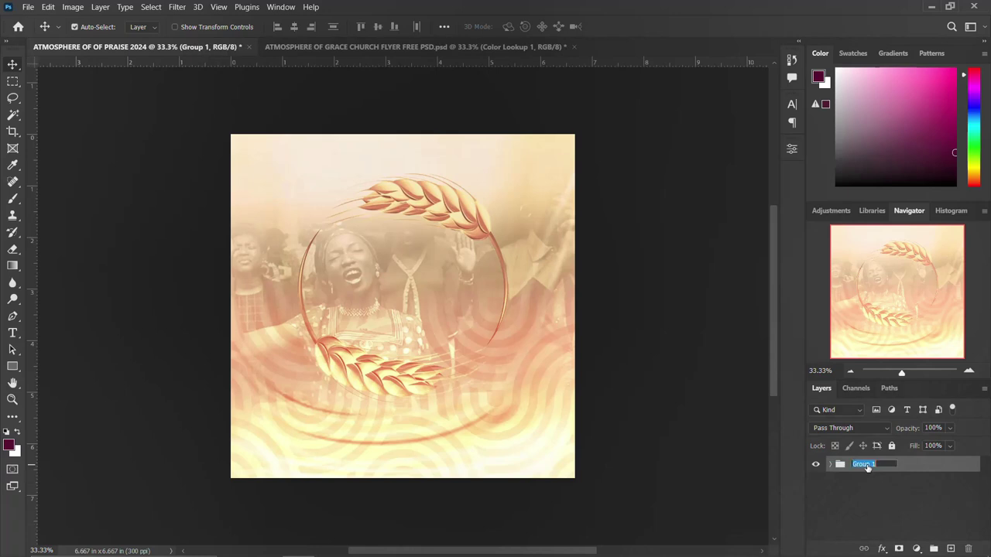
{"action": "type", "text": "BACKGROUND"}
{"action": "key", "text": "Return"}
{"action": "left_click", "coordinate": [814, 466]}
{"action": "left_click", "coordinate": [815, 465]}
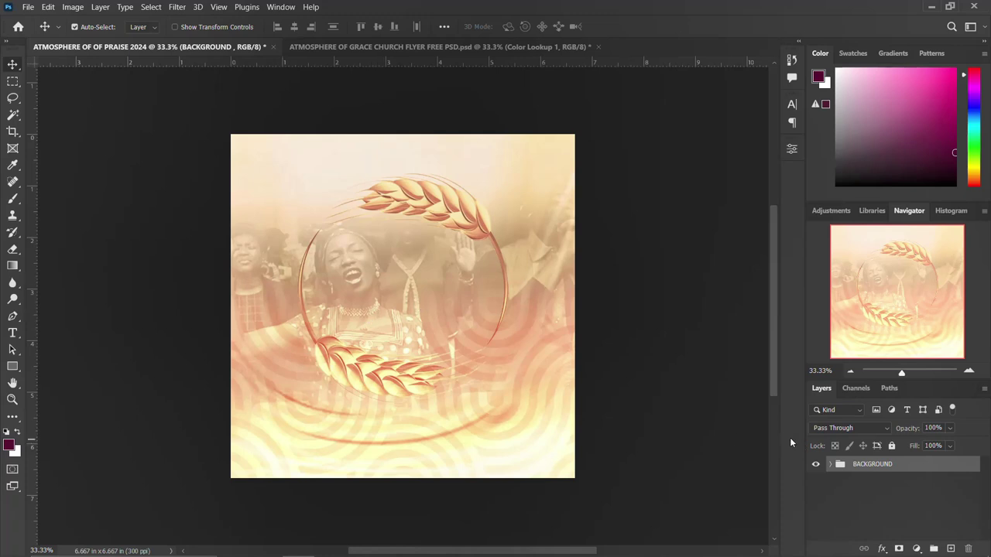
{"action": "mouse_move", "coordinate": [267, 548]}
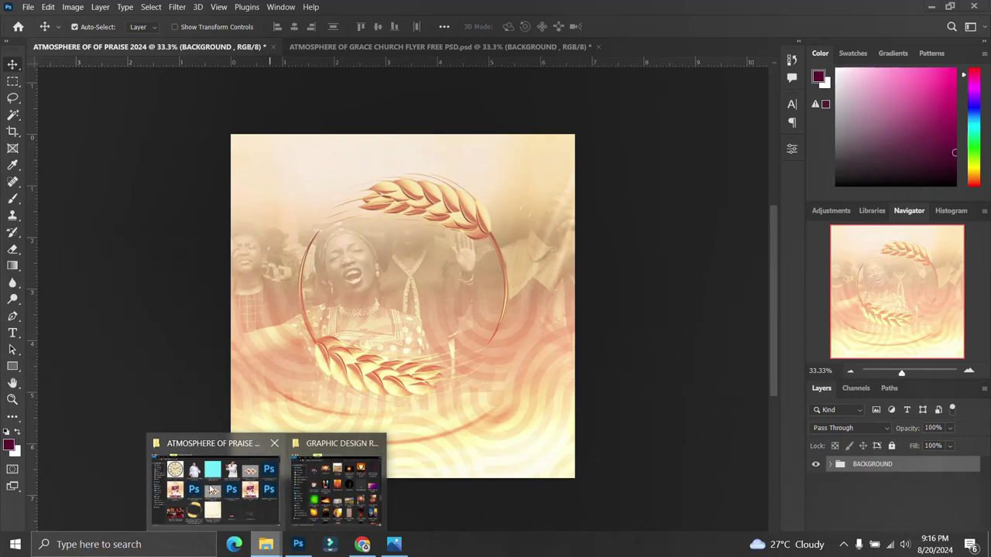
{"action": "left_click", "coordinate": [211, 489]}
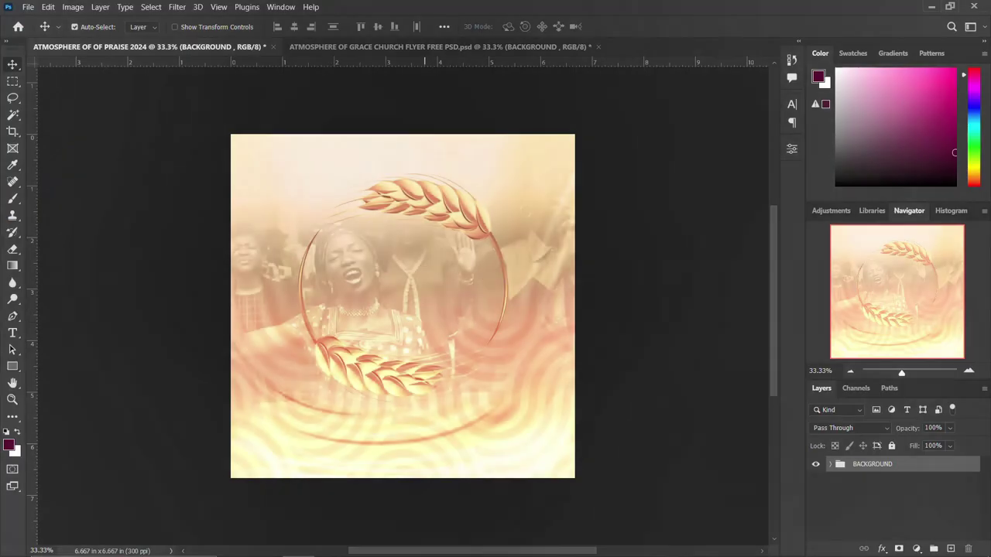
Drag the FACEBOOK copy image from the ATMOSPHERE OF PRAISE 2024 folder into Photoshop.
{"action": "mouse_move", "coordinate": [267, 547]}
{"action": "left_click", "coordinate": [195, 495]}
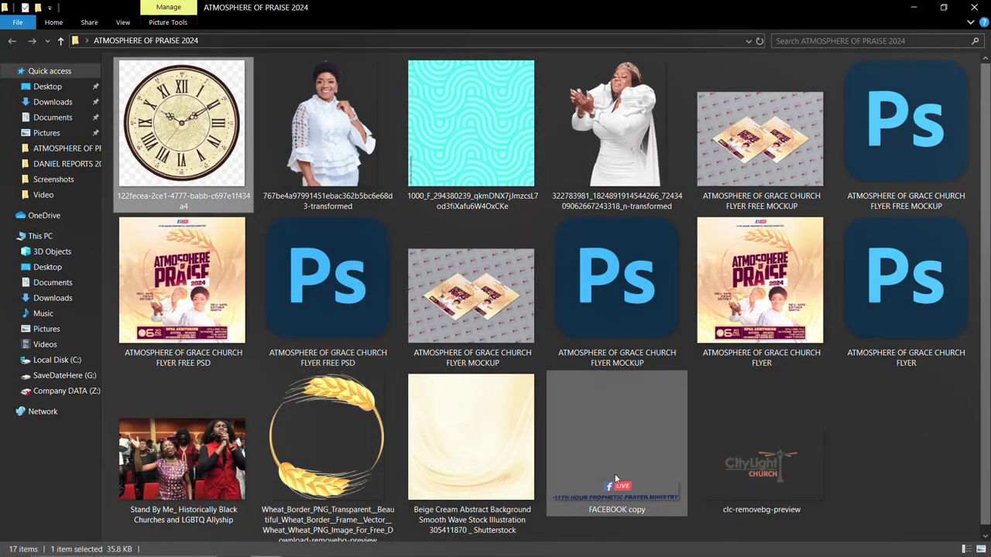
{"action": "left_click", "coordinate": [724, 469]}
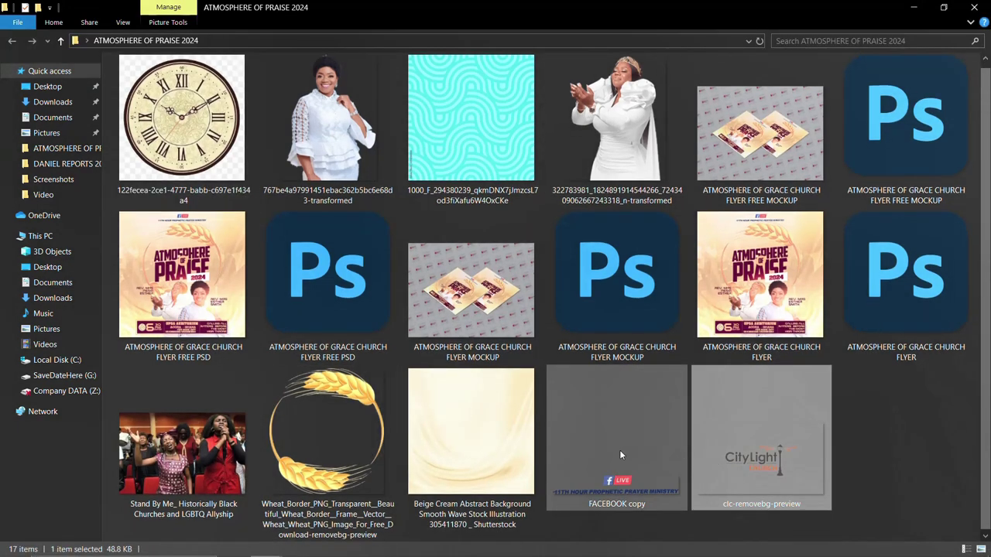
{"action": "left_click_drag", "start_coordinate": [611, 439], "coordinate": [435, 265]}
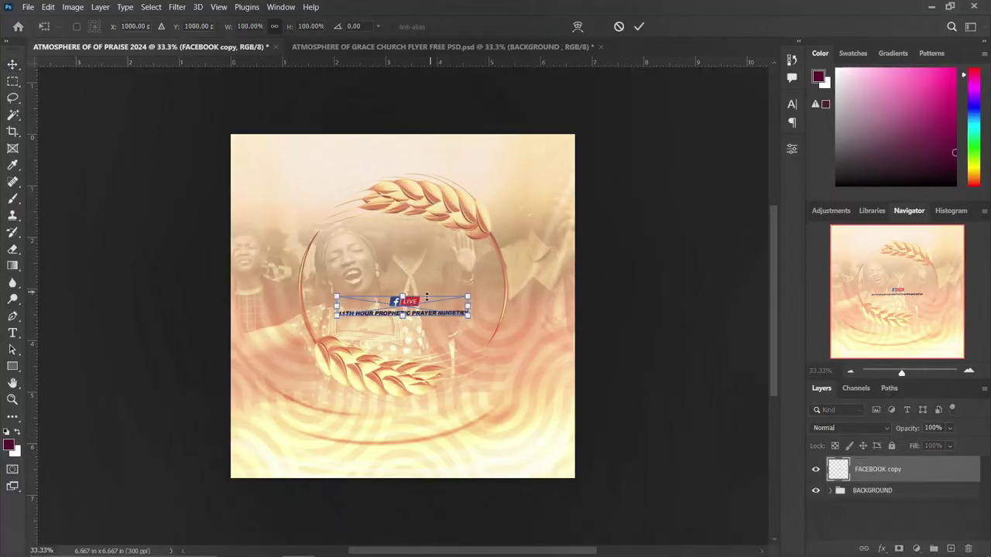
Position the Facebook Live ministry graphic at the flyer's top centre and put it in a group.
{"action": "left_click_drag", "start_coordinate": [409, 308], "coordinate": [413, 158]}
{"action": "key", "text": "Return"}
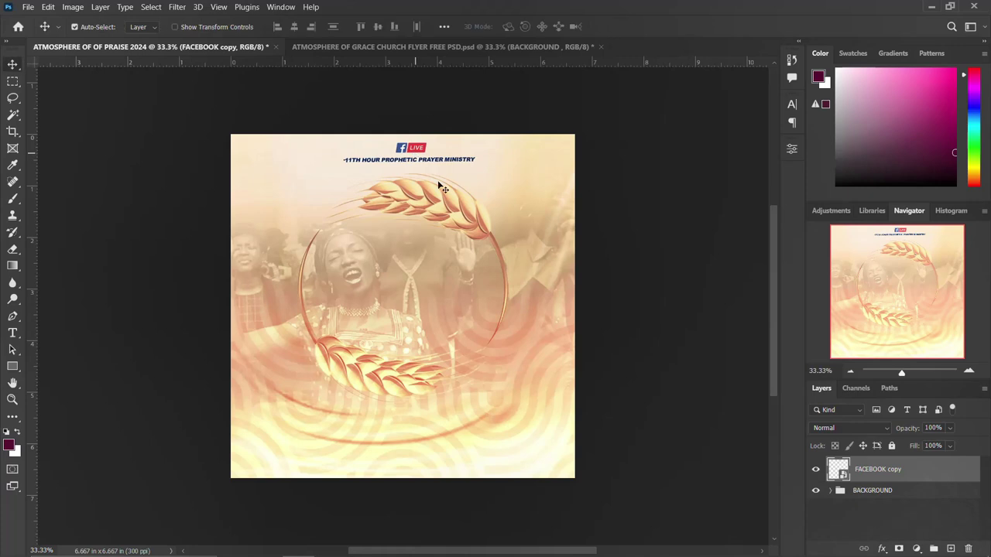
{"action": "key", "text": "Down"}
{"action": "key", "text": "Down"}
{"action": "key", "text": "Down"}
{"action": "key", "text": "Down"}
{"action": "key", "text": "Down"}
{"action": "key", "text": "Down"}
{"action": "key", "text": "Down"}
{"action": "key", "text": "Down"}
{"action": "key", "text": "Down"}
{"action": "key", "text": "Down"}
{"action": "key", "text": "Down"}
{"action": "key", "text": "Down"}
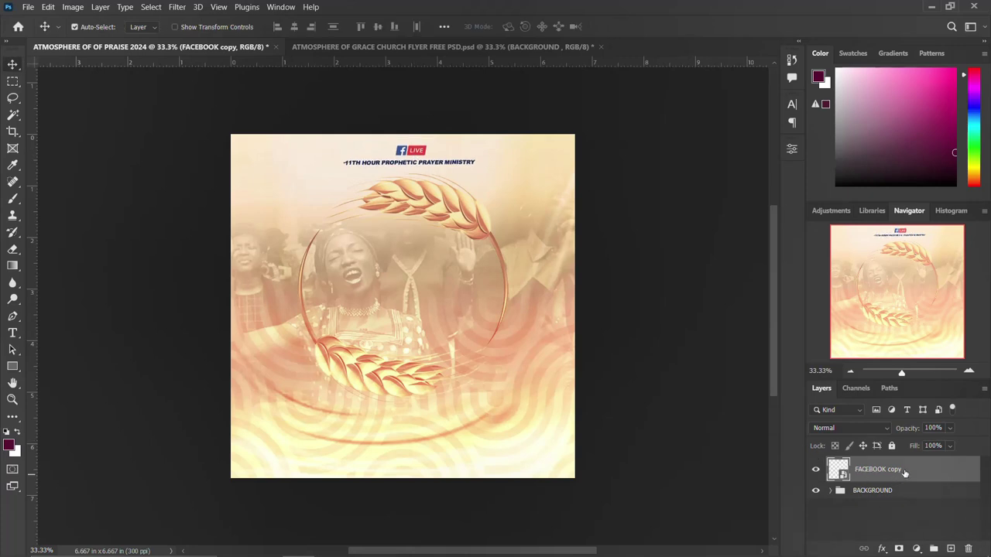
{"action": "key", "text": "ctrl+g"}
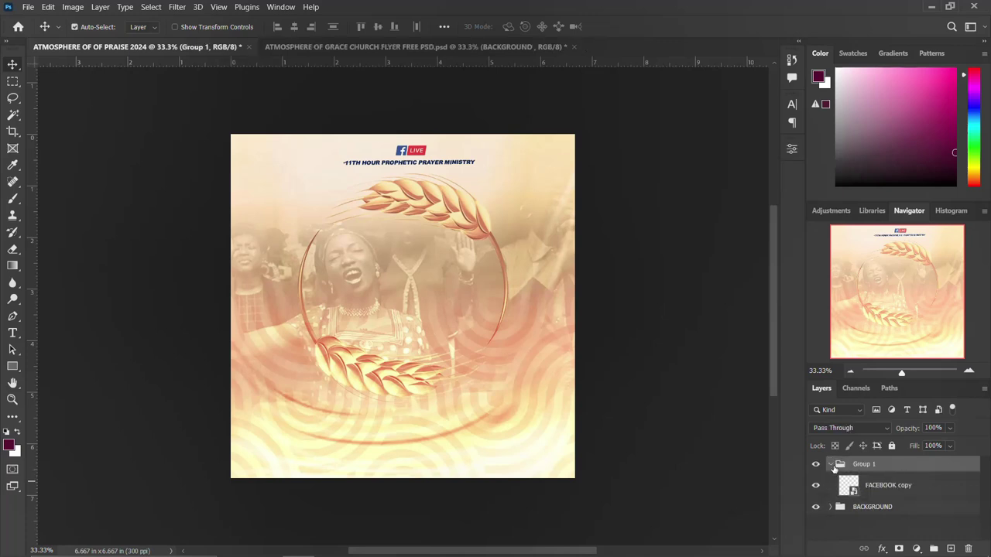
Collapse Group 1 and rename it LOGO, cancelling the Layer Style dialog that opened.
{"action": "left_click", "coordinate": [831, 465]}
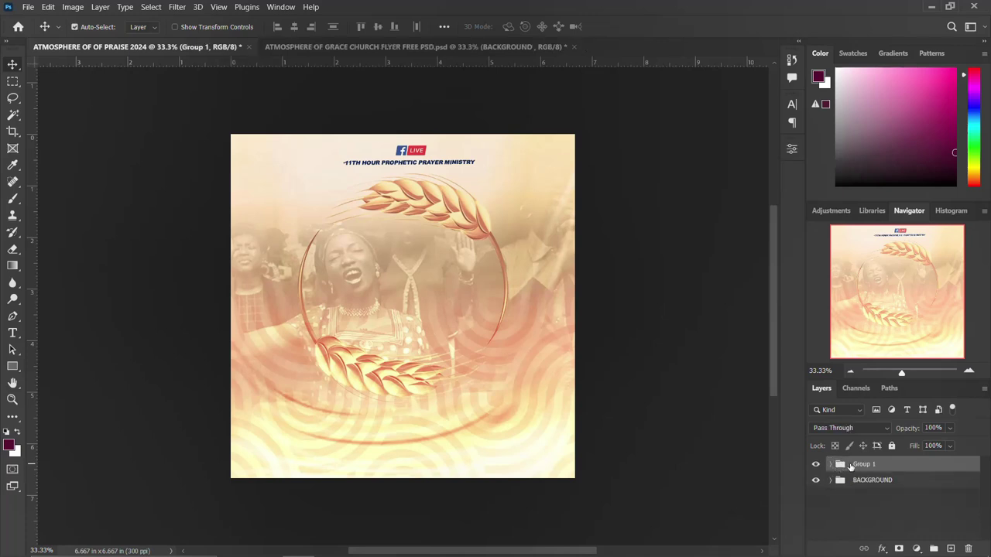
{"action": "double_click", "coordinate": [851, 465]}
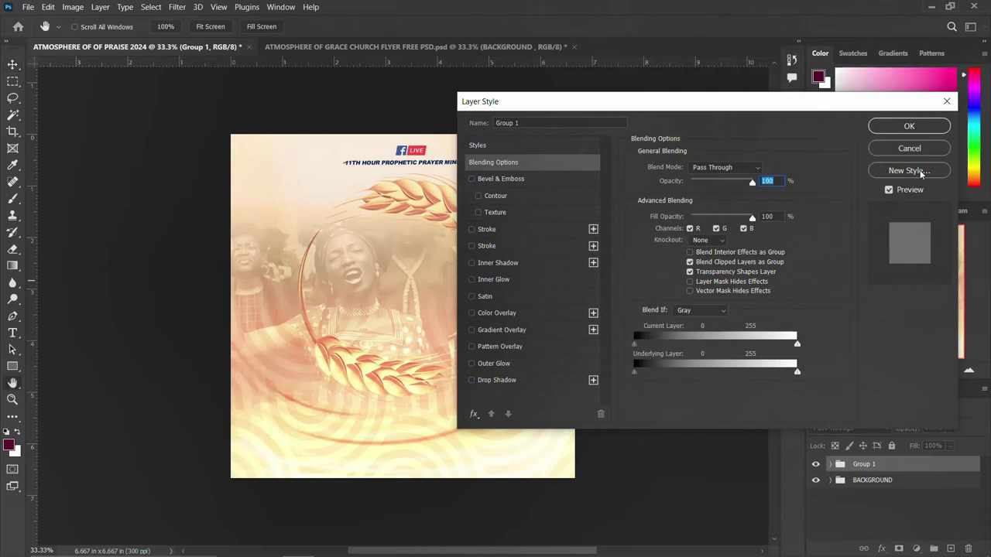
{"action": "left_click", "coordinate": [909, 148]}
{"action": "double_click", "coordinate": [864, 464]}
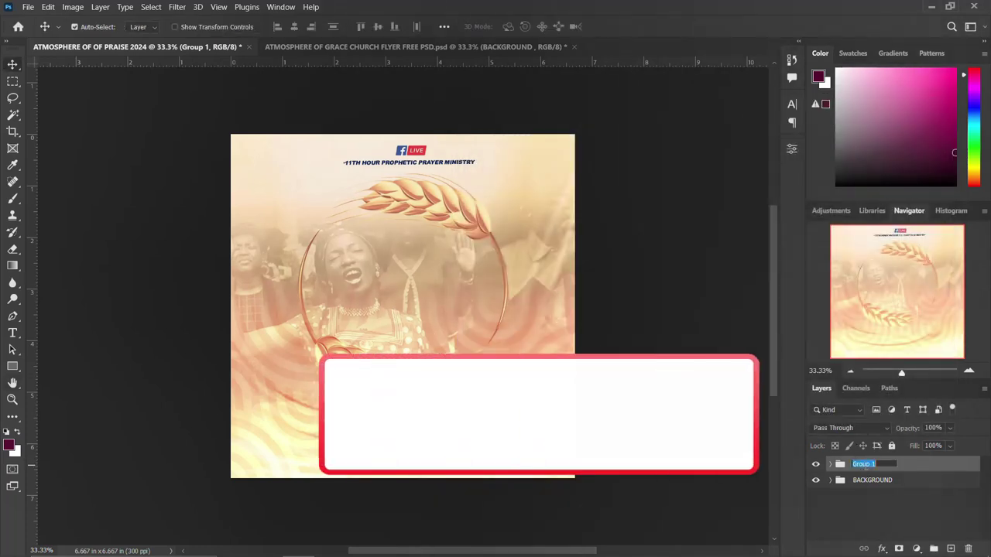
{"action": "type", "text": "LOGO"}
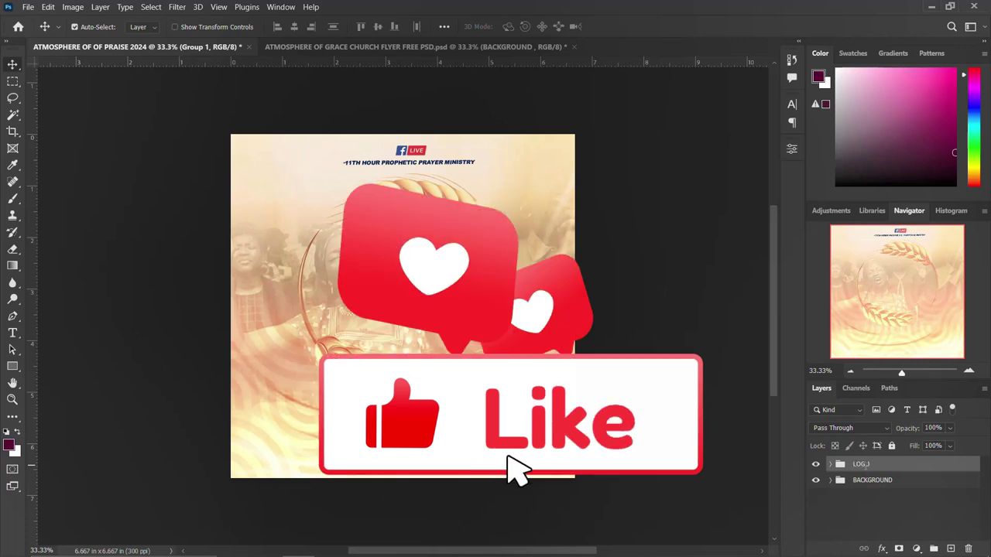
{"action": "key", "text": "Return"}
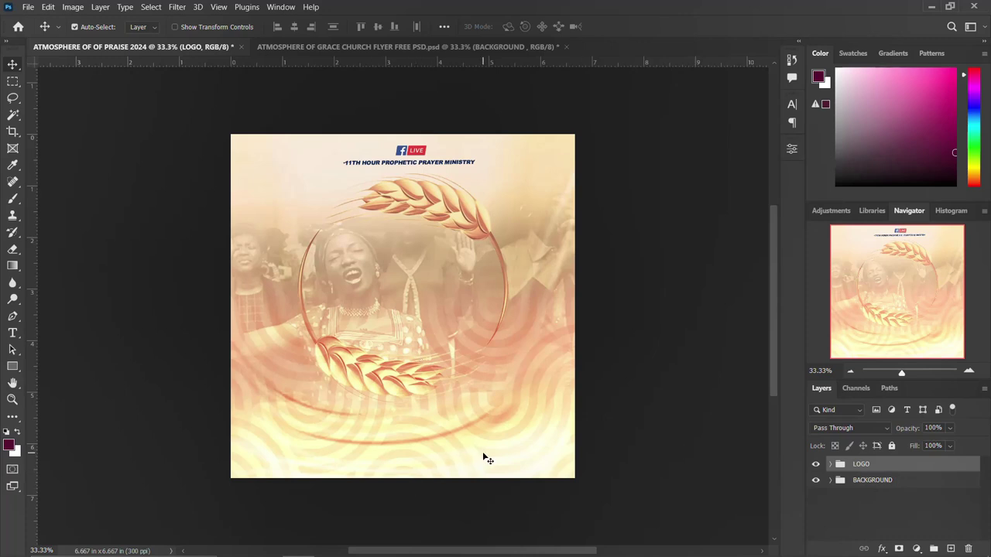
{"action": "key", "text": "t"}
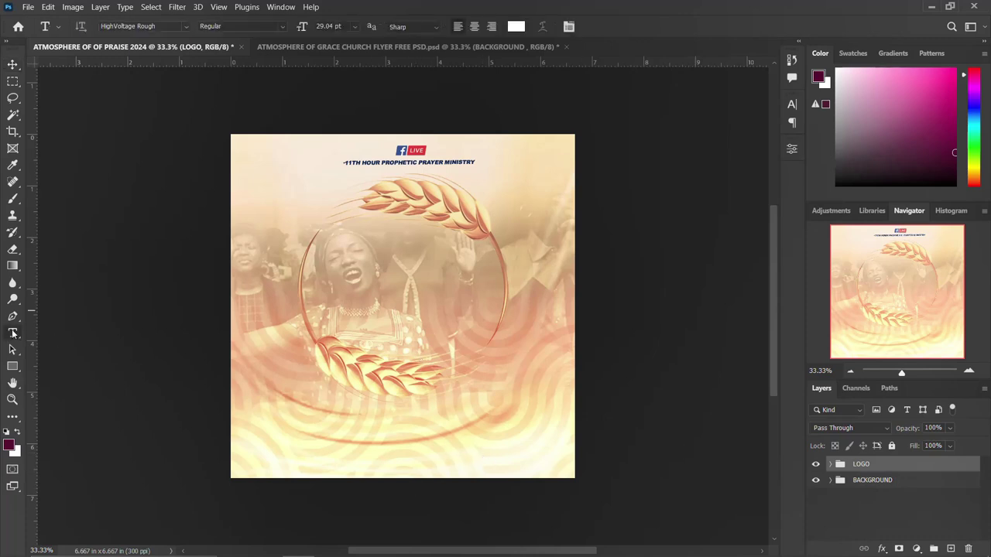
Type the word 'atmosphere' as a new text layer inside the wheat frame.
{"action": "left_click", "coordinate": [360, 245]}
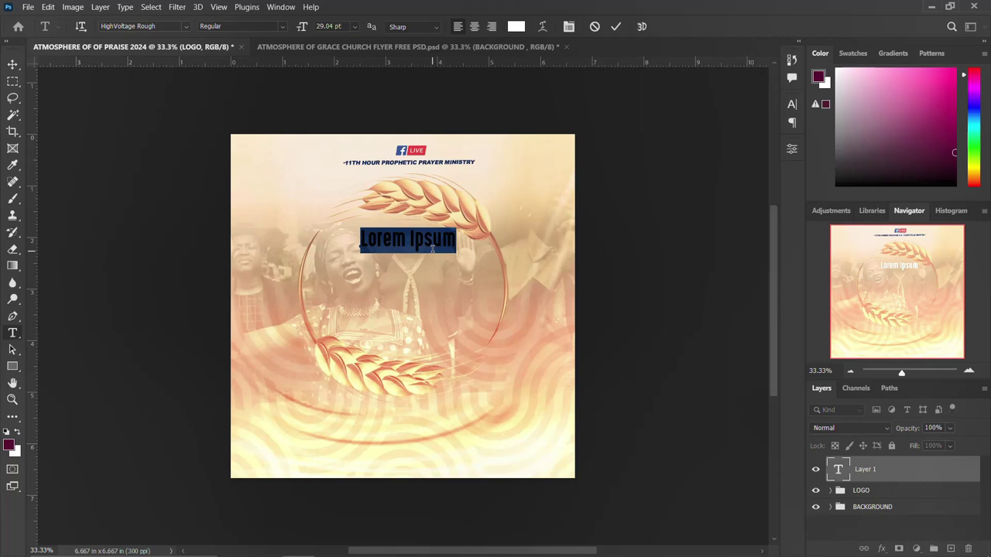
{"action": "type", "text": "atmosphere"}
{"action": "key", "text": "ctrl+Return"}
Try Gill Sans Ultra Bold and Antilles, then set the heading font to American Captain.
{"action": "left_click", "coordinate": [791, 106]}
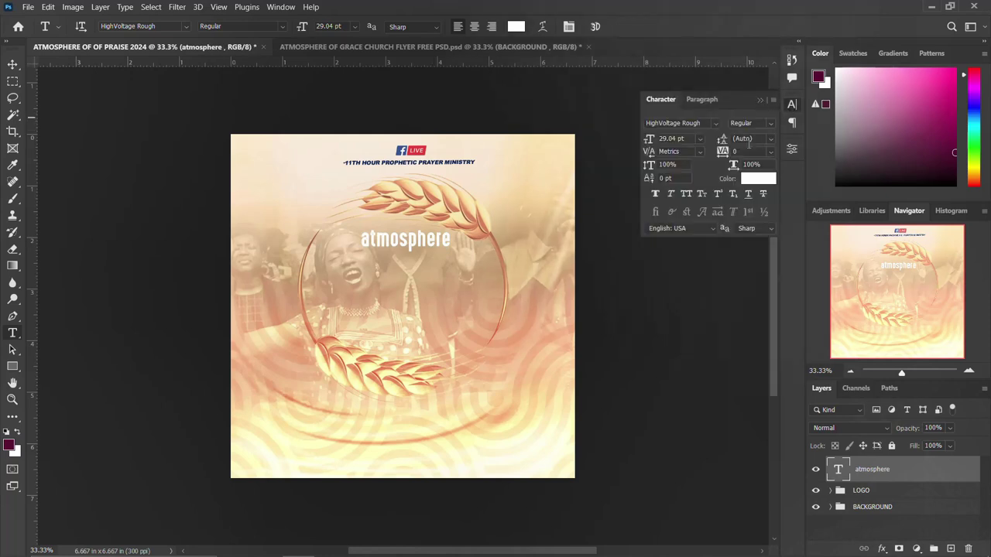
{"action": "left_click", "coordinate": [716, 123]}
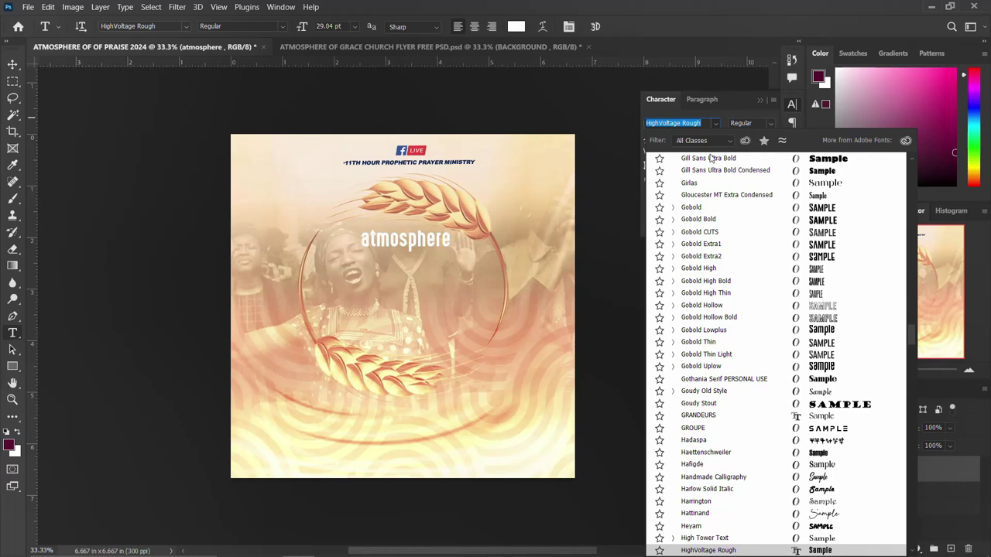
{"action": "left_click", "coordinate": [709, 158]}
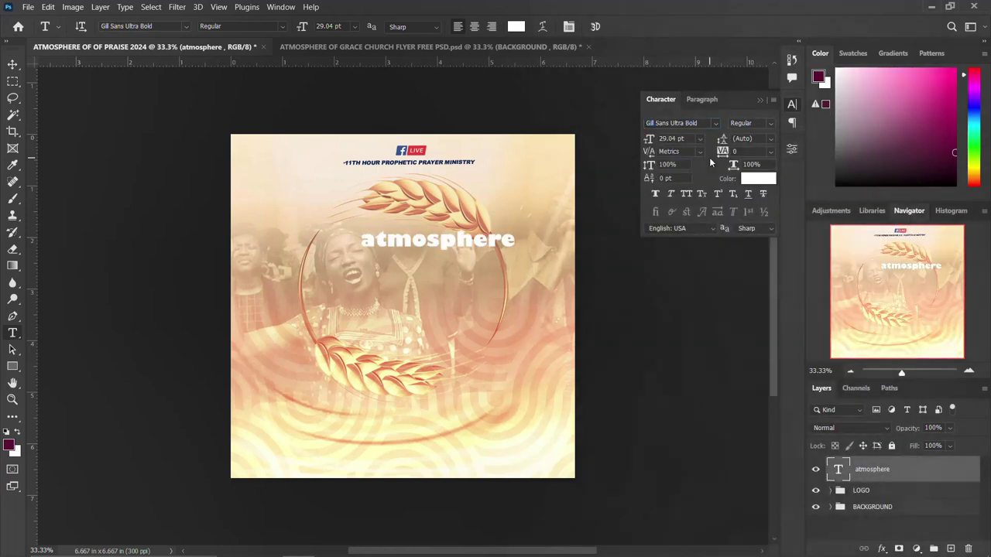
{"action": "left_click", "coordinate": [714, 124]}
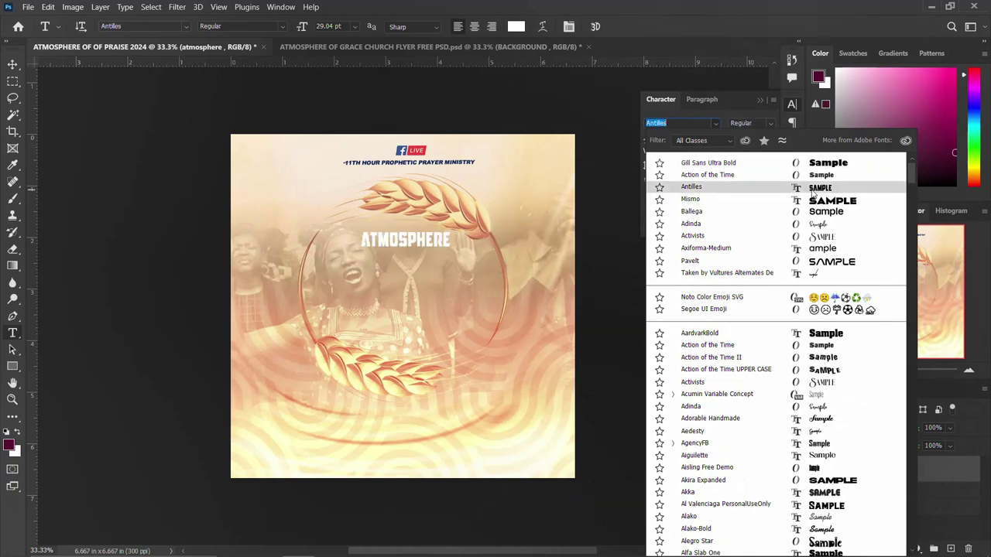
{"action": "left_click", "coordinate": [811, 189]}
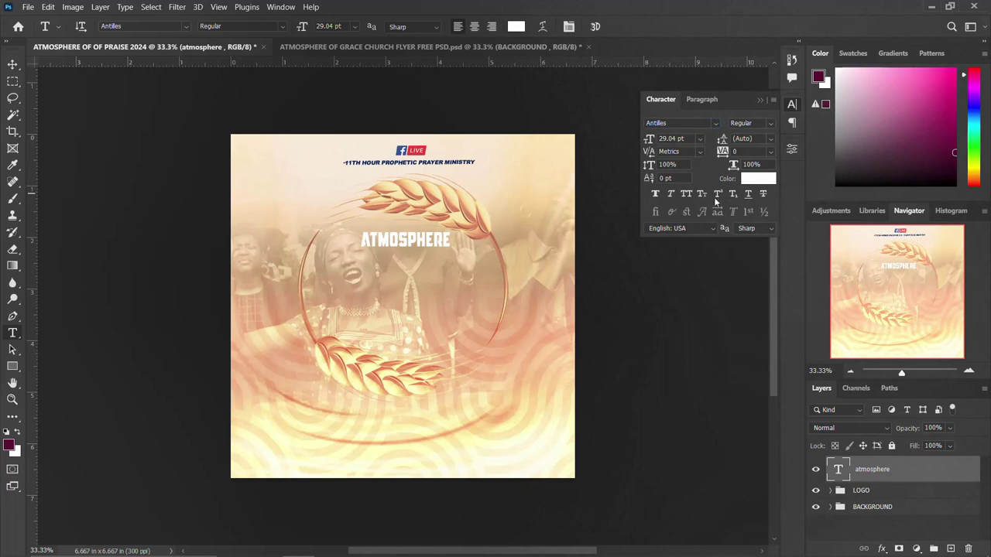
{"action": "left_click", "coordinate": [714, 124]}
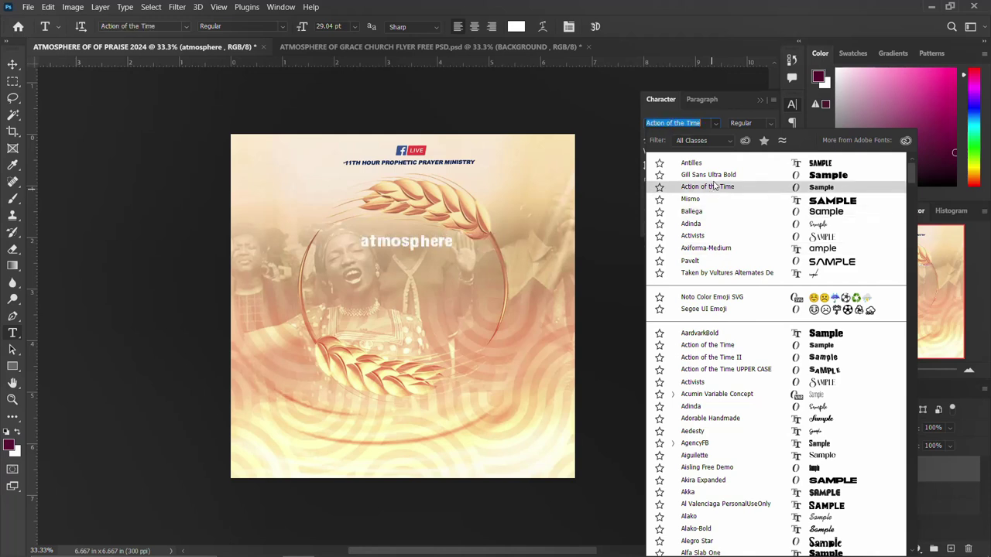
{"action": "type", "text": "am"}
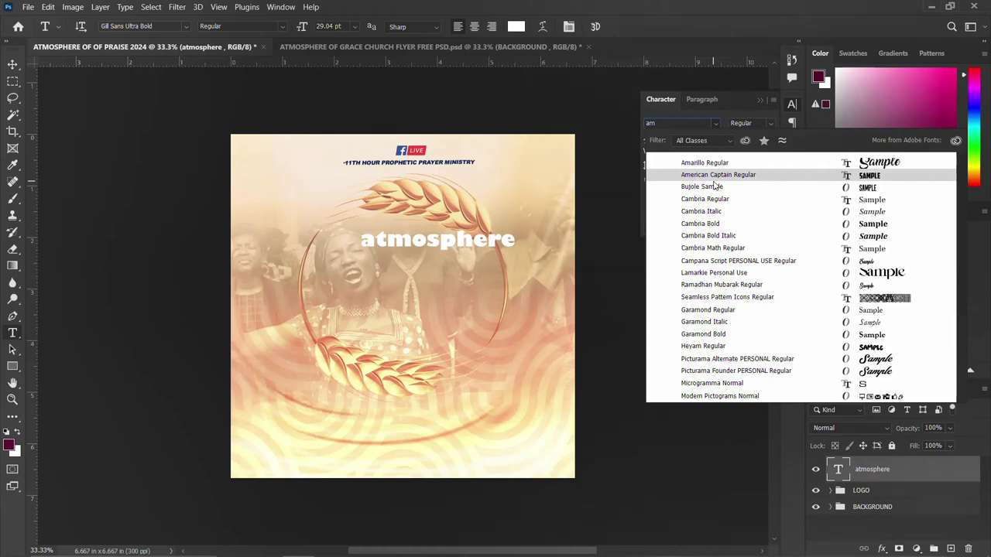
{"action": "key", "text": "BackSpace"}
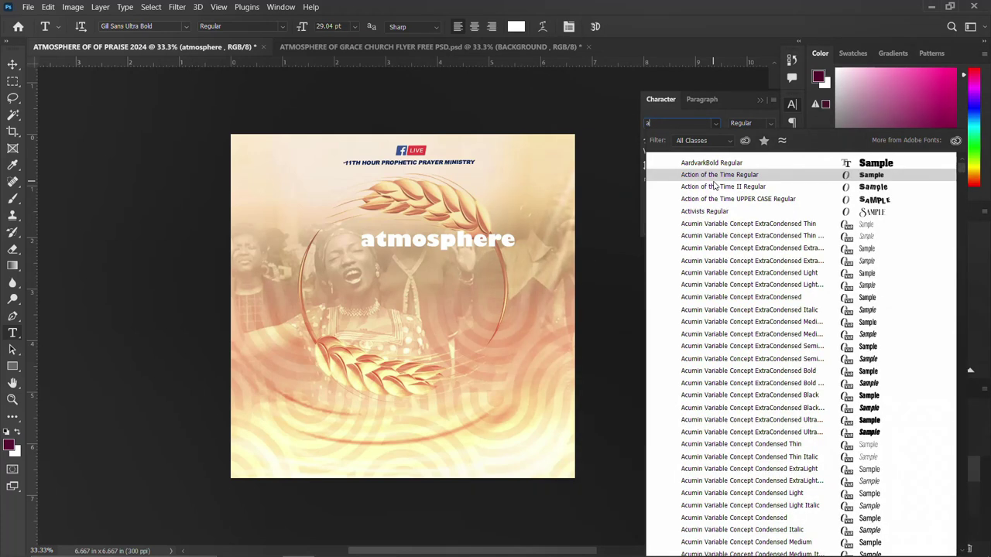
{"action": "type", "text": "merica"}
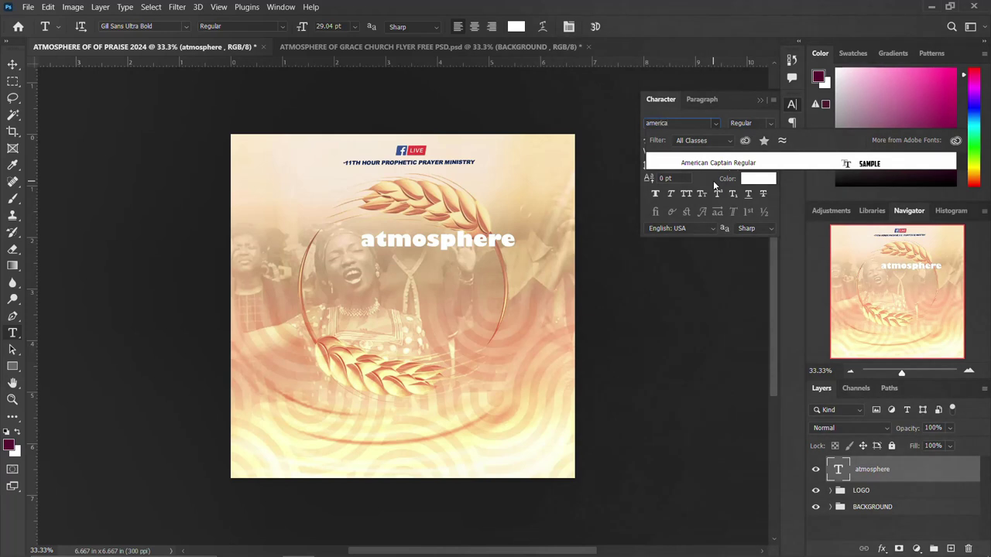
{"action": "key", "text": "Return"}
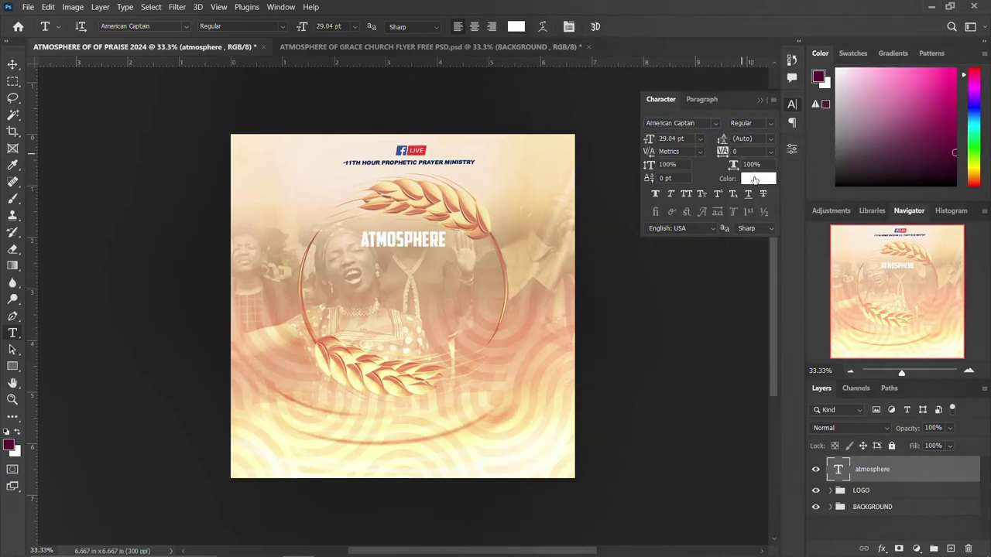
Set the ATMOSPHERE text colour to hex 490024 in the Color Picker.
{"action": "left_click", "coordinate": [758, 179]}
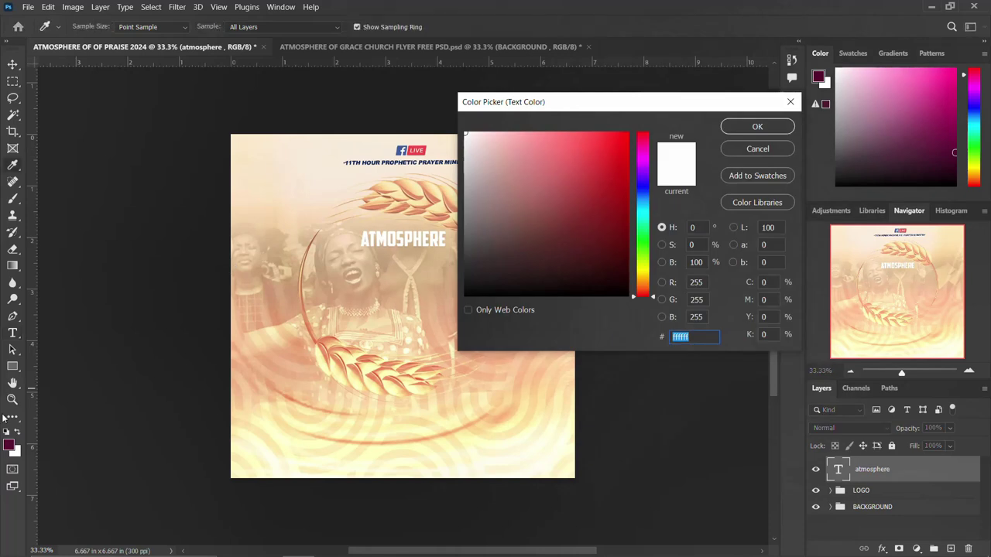
{"action": "type", "text": "490024"}
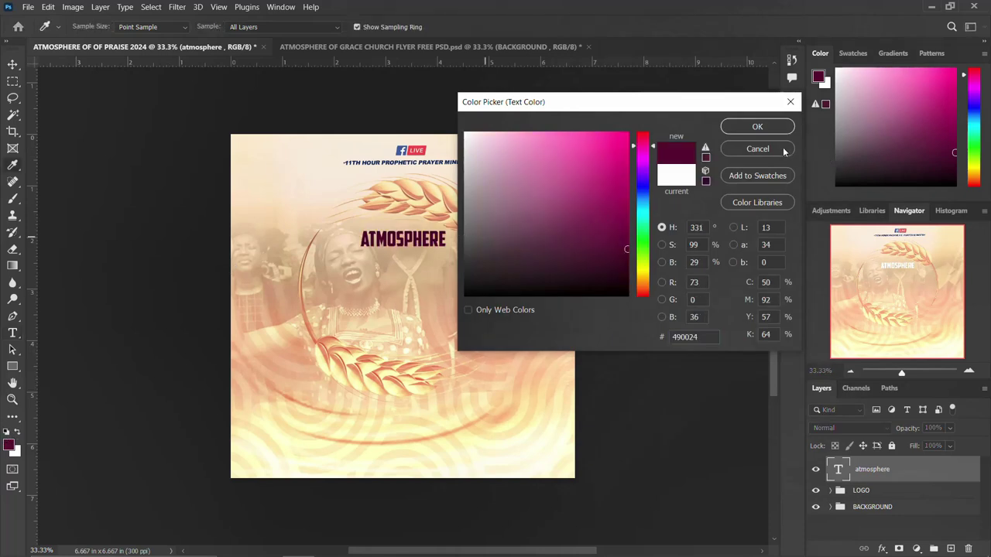
{"action": "left_click_drag", "start_coordinate": [703, 340], "coordinate": [666, 340]}
{"action": "left_click", "coordinate": [706, 340]}
{"action": "double_click", "coordinate": [684, 337]}
{"action": "left_click", "coordinate": [772, 130]}
{"action": "left_click", "coordinate": [791, 104]}
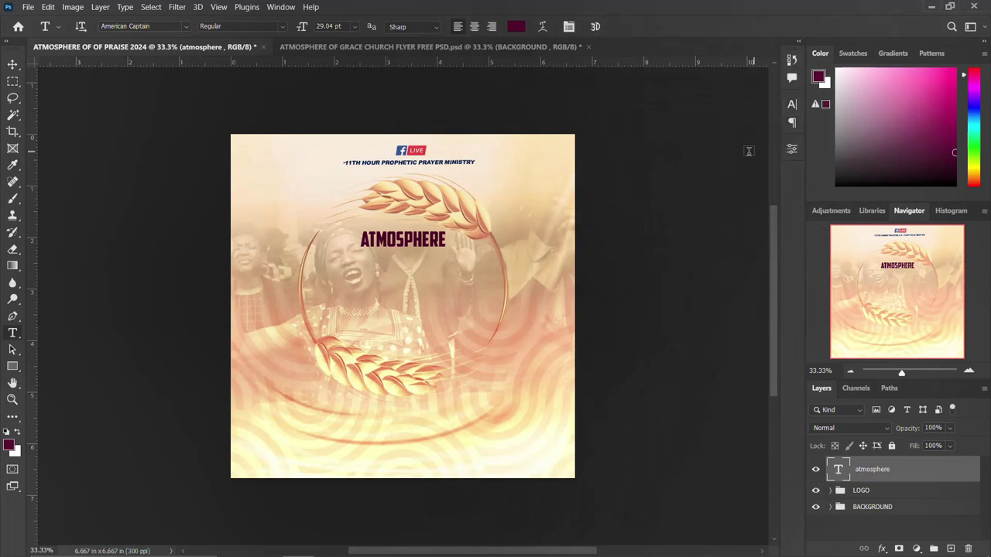
Scale ATMOSPHERE to about 172%, then Alt-drag a copy just below it.
{"action": "key", "text": "ctrl+t"}
{"action": "left_click_drag", "start_coordinate": [458, 256], "coordinate": [491, 265]}
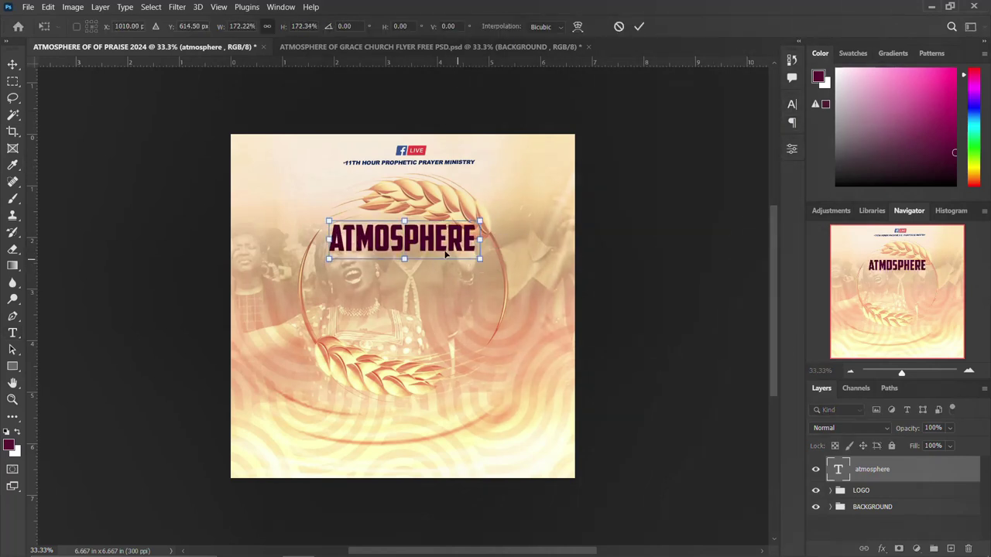
{"action": "left_click_drag", "start_coordinate": [439, 245], "coordinate": [440, 255]}
{"action": "key", "text": "Return"}
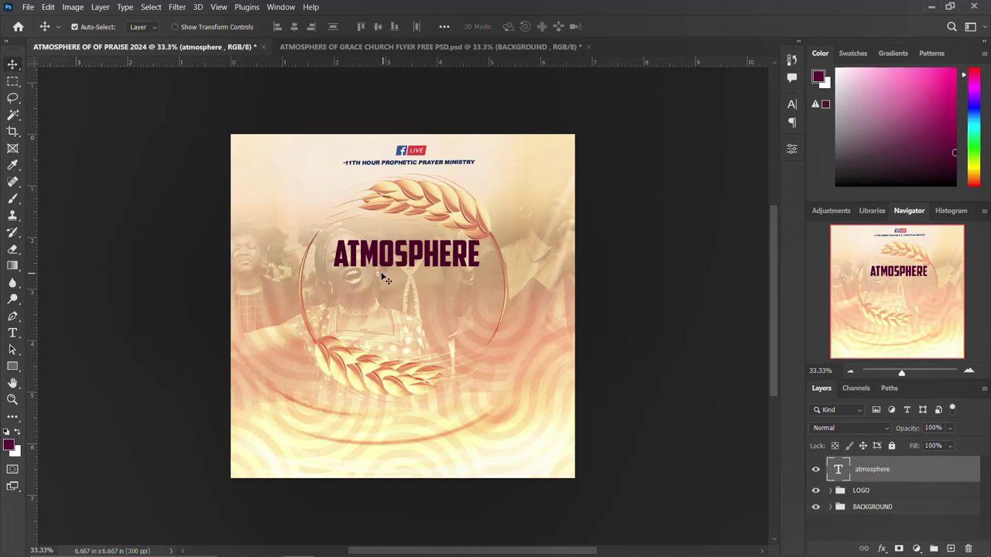
{"action": "left_click_drag", "start_coordinate": [403, 260], "coordinate": [408, 294], "text": "alt"}
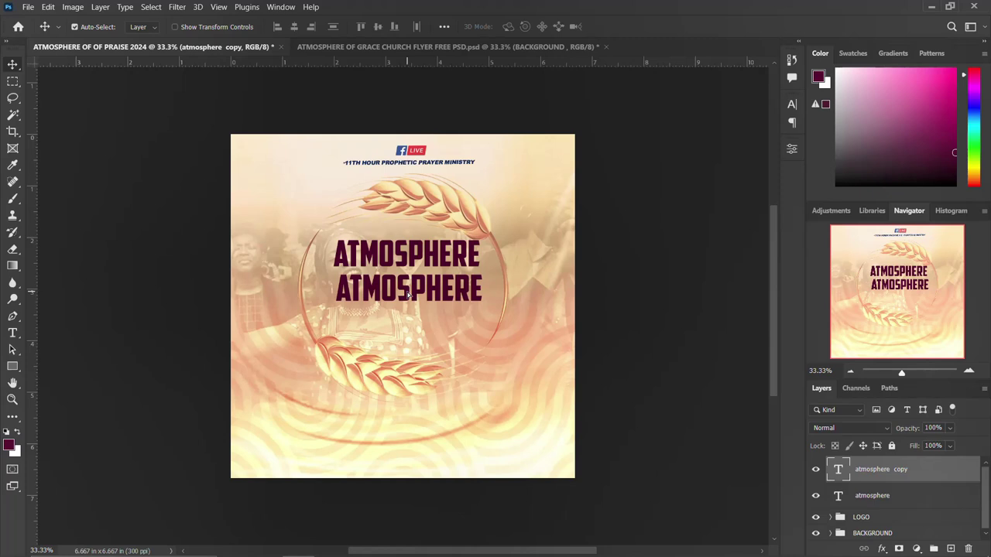
Retype the lower copy as PRAISE and scale it to about 195%.
{"action": "double_click", "coordinate": [408, 292]}
{"action": "key", "text": "ctrl+a"}
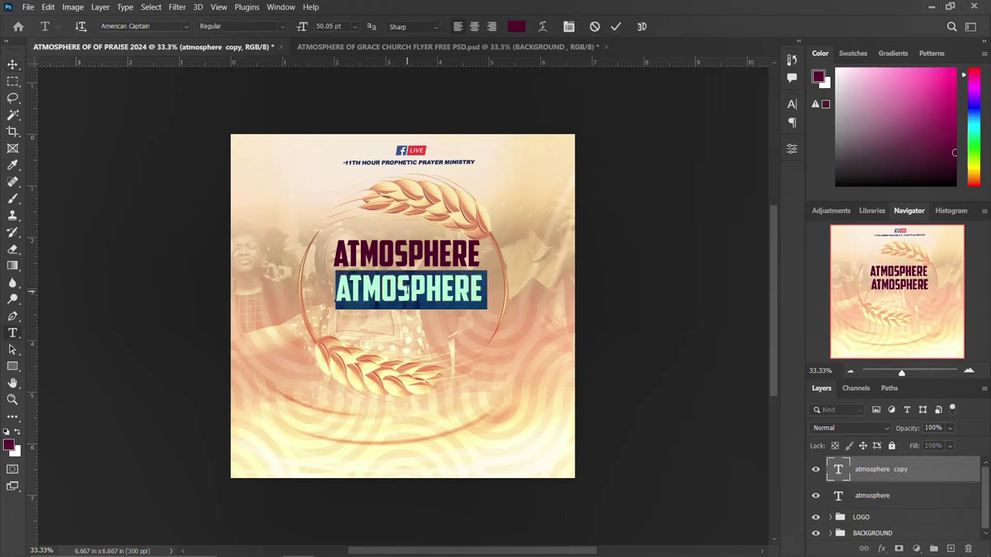
{"action": "type", "text": "PRE"}
{"action": "key", "text": "BackSpace"}
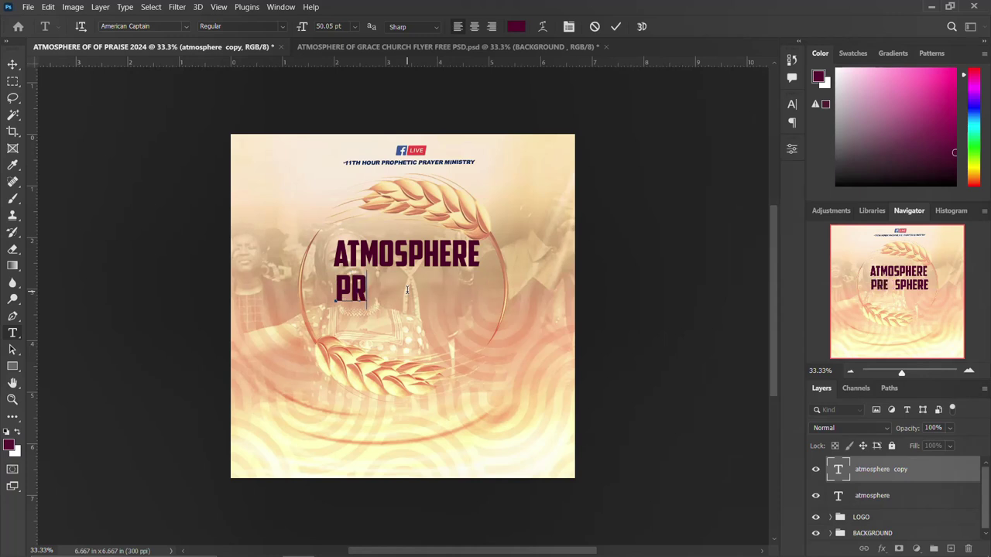
{"action": "type", "text": "AISE"}
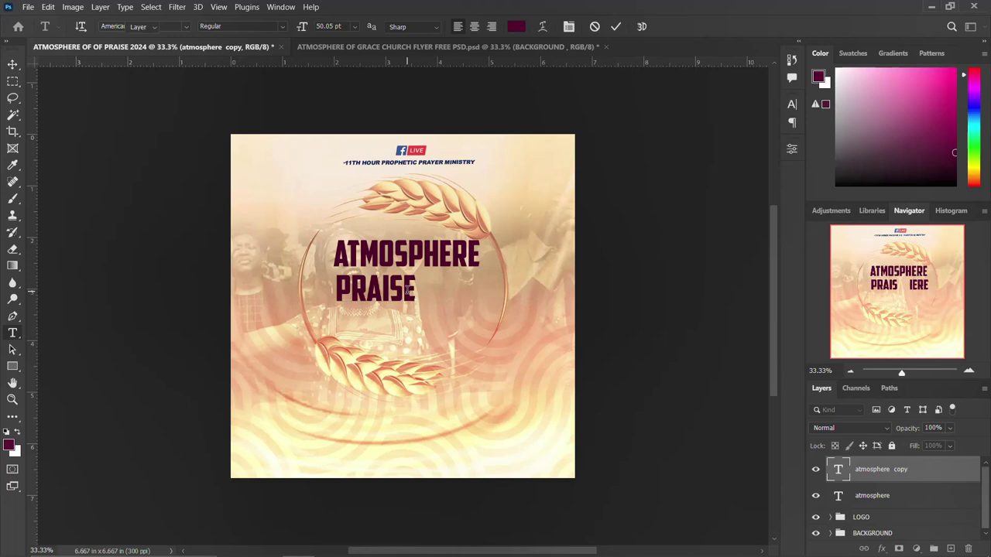
{"action": "key", "text": "ctrl+Return"}
{"action": "key", "text": "ctrl+t"}
{"action": "left_click_drag", "start_coordinate": [418, 312], "coordinate": [450, 310]}
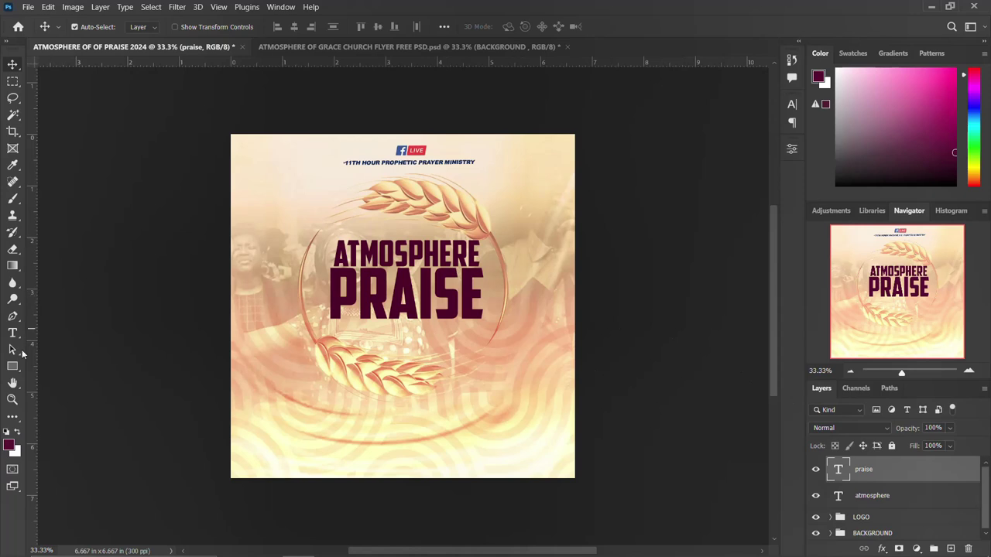
Draw a small circle with the Ellipse tool between ATMOSPHERE and PRAISE.
{"action": "left_click", "coordinate": [12, 366]}
{"action": "left_click", "coordinate": [66, 361]}
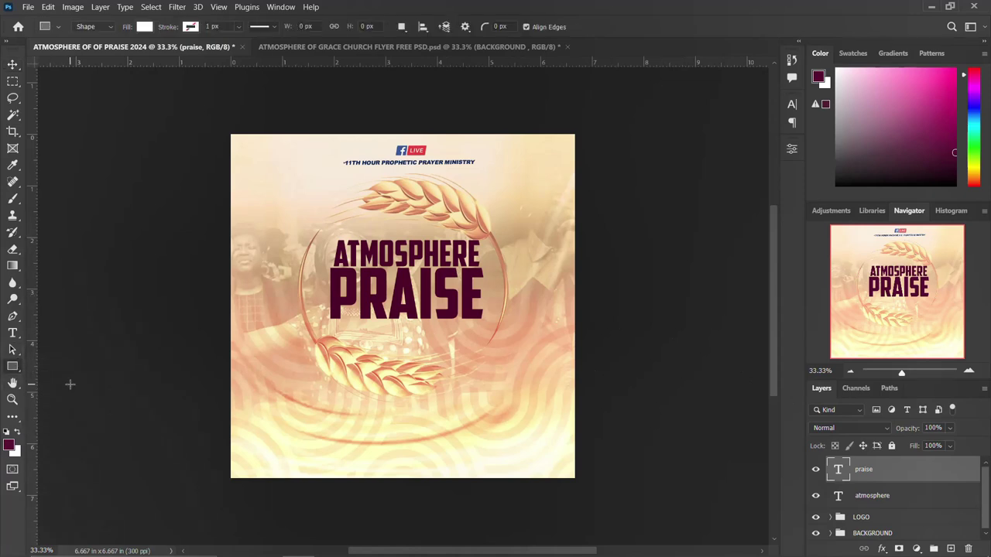
{"action": "right_click", "coordinate": [13, 367]}
{"action": "left_click", "coordinate": [66, 374]}
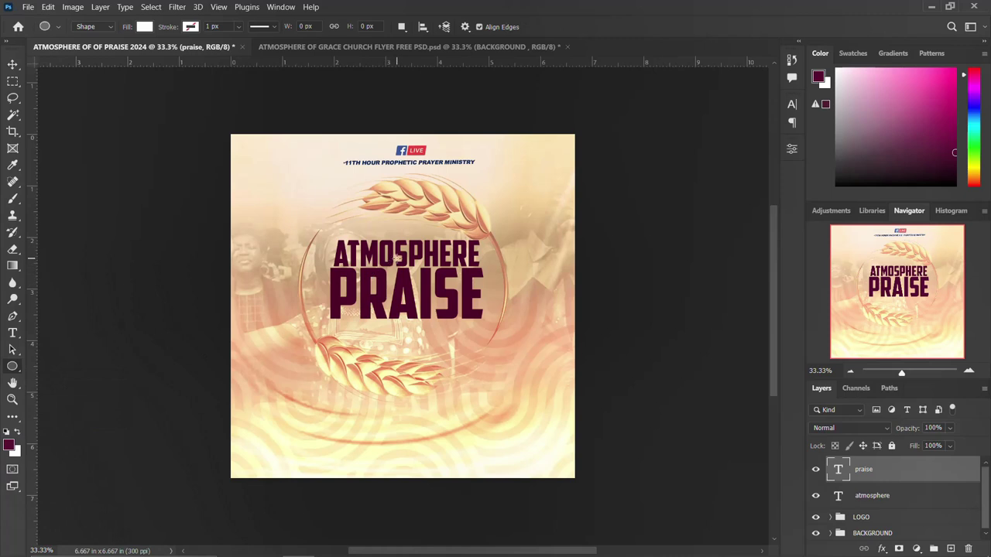
{"action": "left_click_drag", "start_coordinate": [399, 256], "coordinate": [426, 287]}
Fill the circle light peach and nudge it slightly left.
{"action": "left_click", "coordinate": [790, 148]}
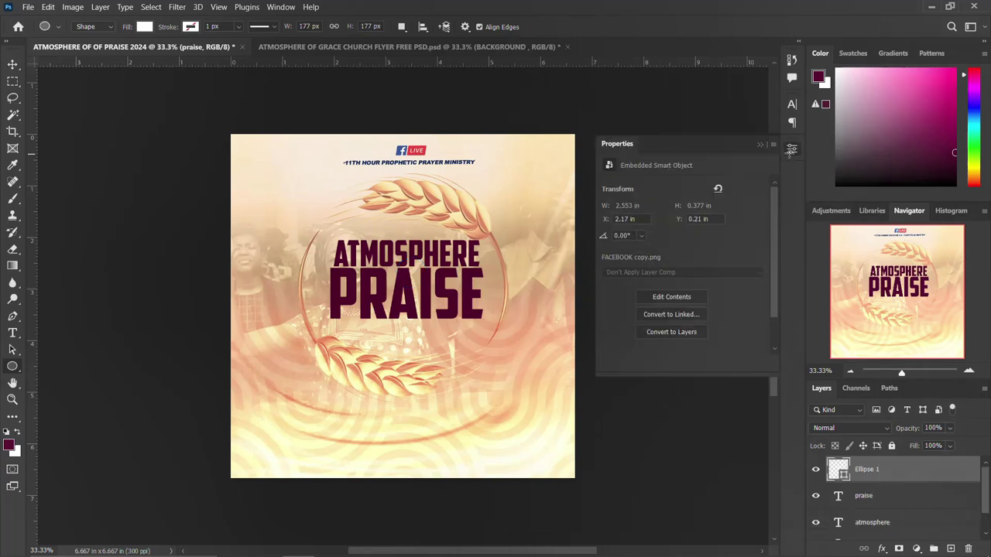
{"action": "left_click", "coordinate": [644, 280]}
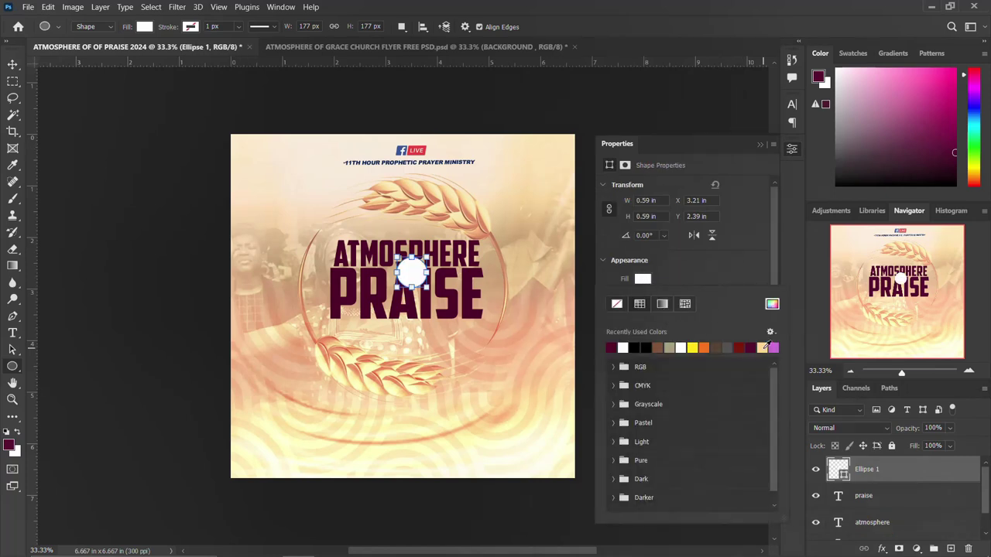
{"action": "left_click", "coordinate": [763, 348]}
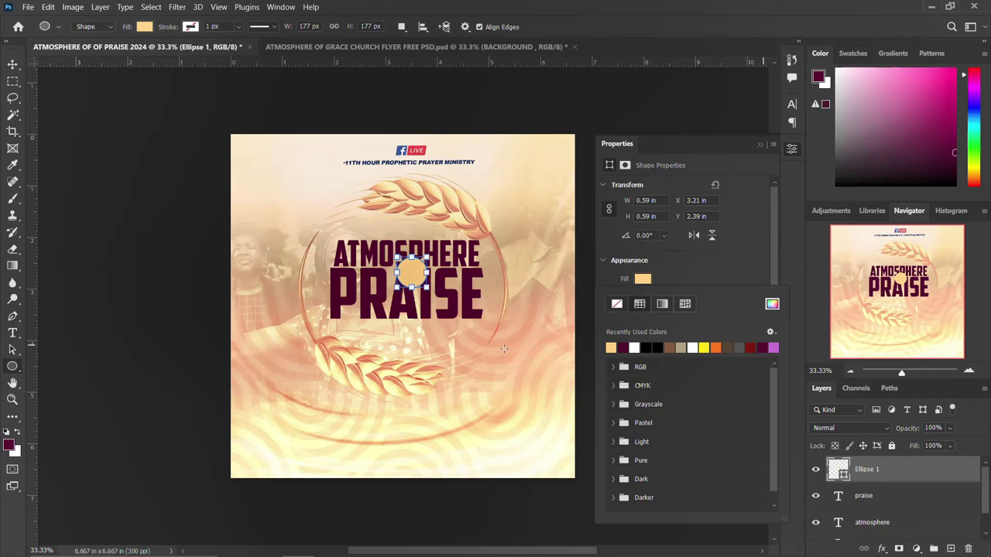
{"action": "left_click", "coordinate": [792, 148]}
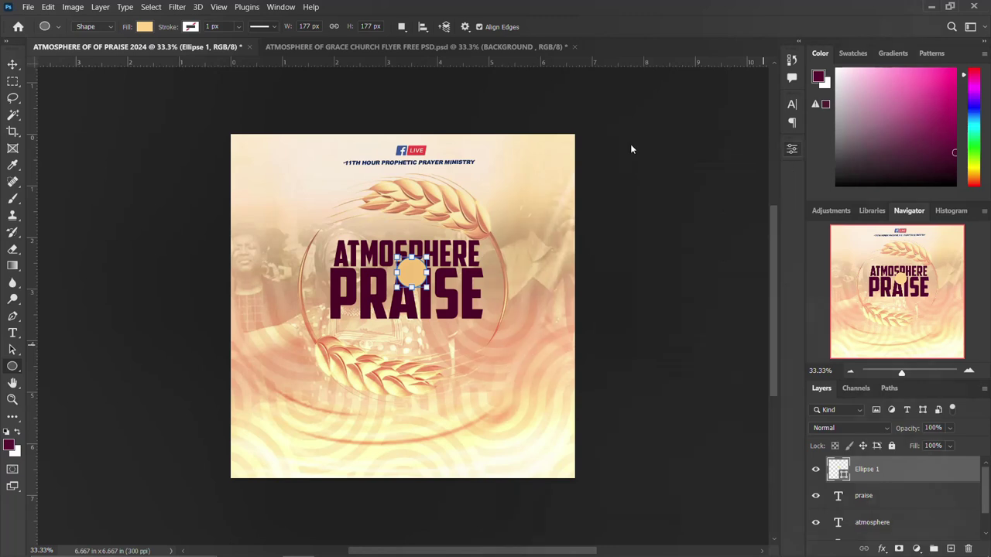
{"action": "left_click", "coordinate": [12, 65]}
{"action": "left_click_drag", "start_coordinate": [412, 267], "coordinate": [404, 265]}
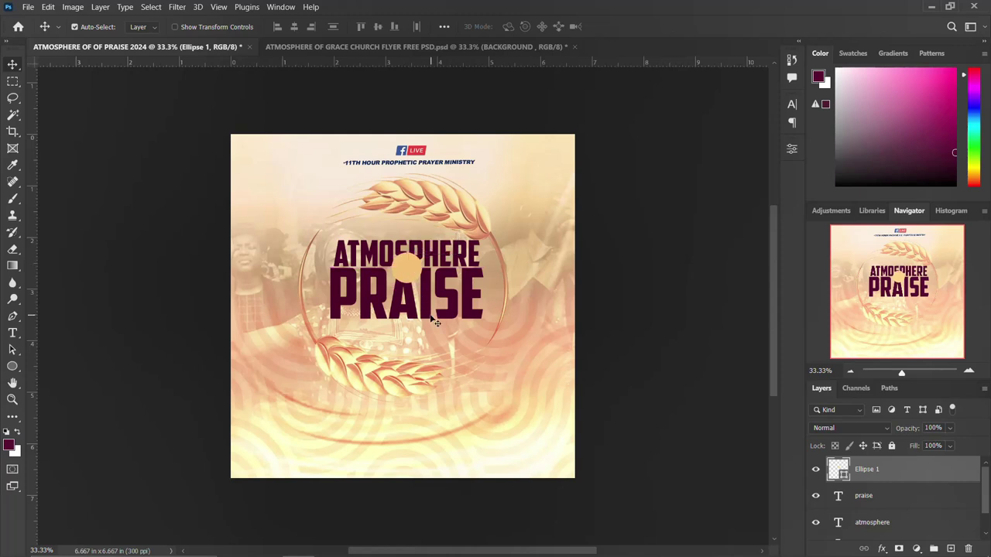
Add a new 'of' text layer on the flyer.
{"action": "key", "text": "t"}
{"action": "left_click", "coordinate": [442, 384]}
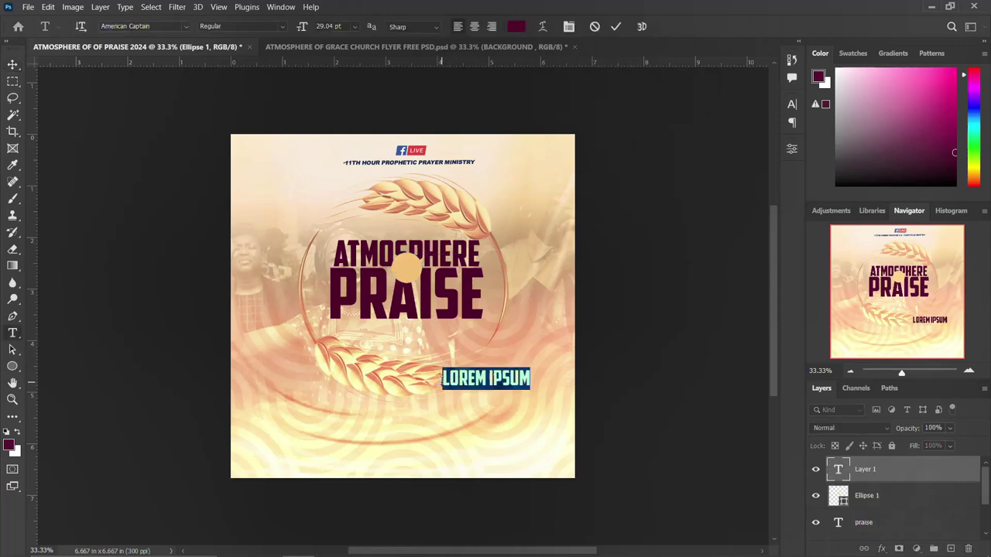
{"action": "type", "text": "of"}
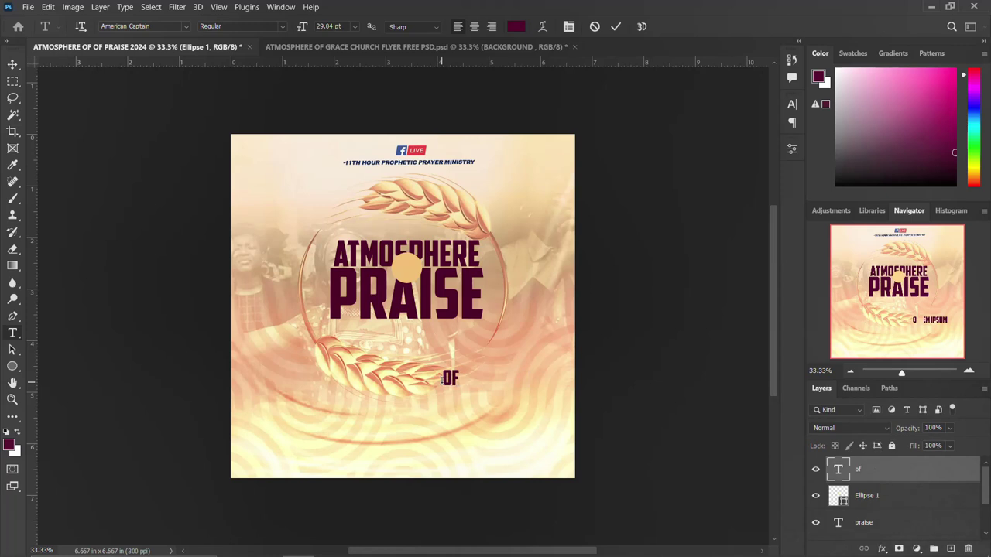
{"action": "key", "text": "ctrl+Return"}
Move OF onto the peach circle and centre it horizontally and vertically on it.
{"action": "key", "text": "v"}
{"action": "left_click_drag", "start_coordinate": [439, 378], "coordinate": [415, 267]}
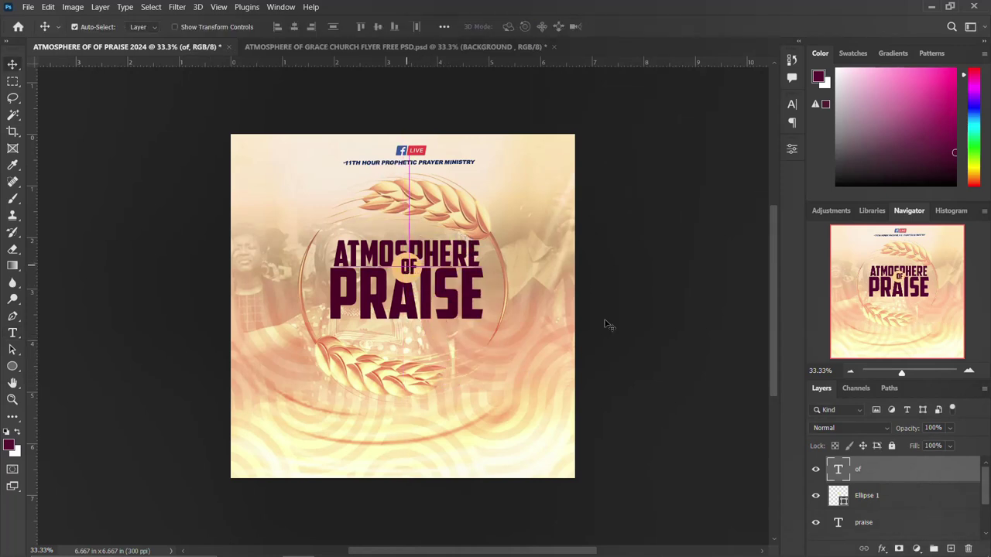
{"action": "left_click", "coordinate": [838, 497], "text": "ctrl"}
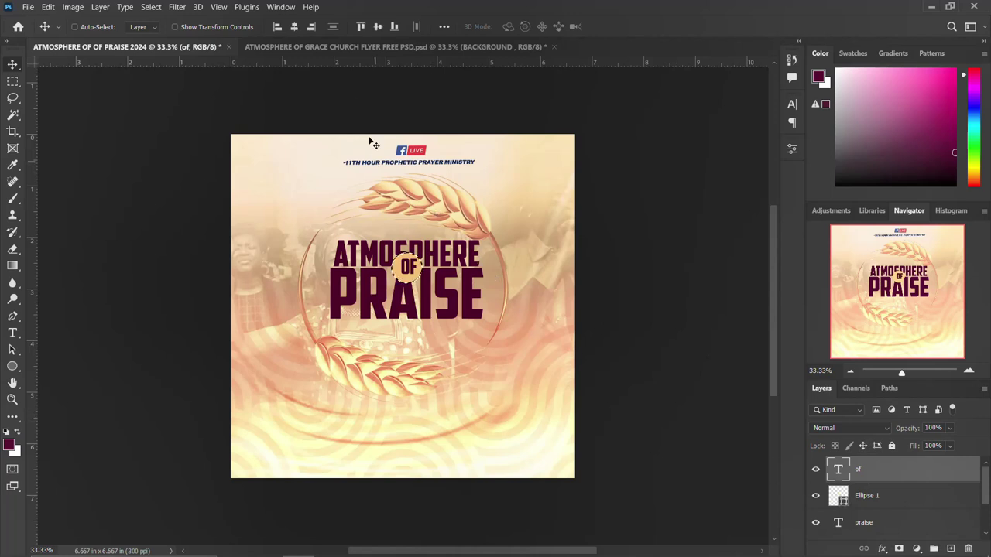
{"action": "left_click", "coordinate": [294, 27]}
{"action": "left_click", "coordinate": [377, 27]}
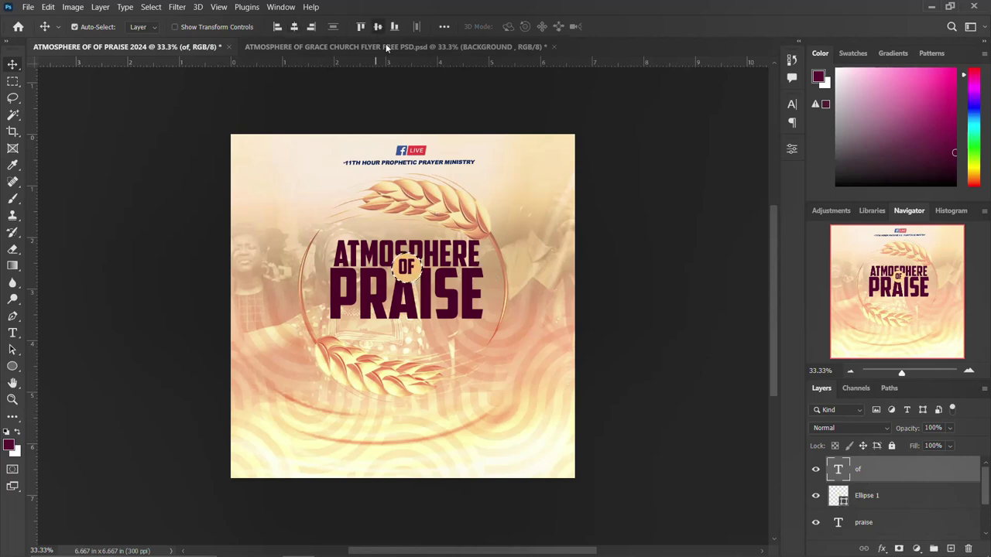
{"action": "key", "text": "ctrl+d"}
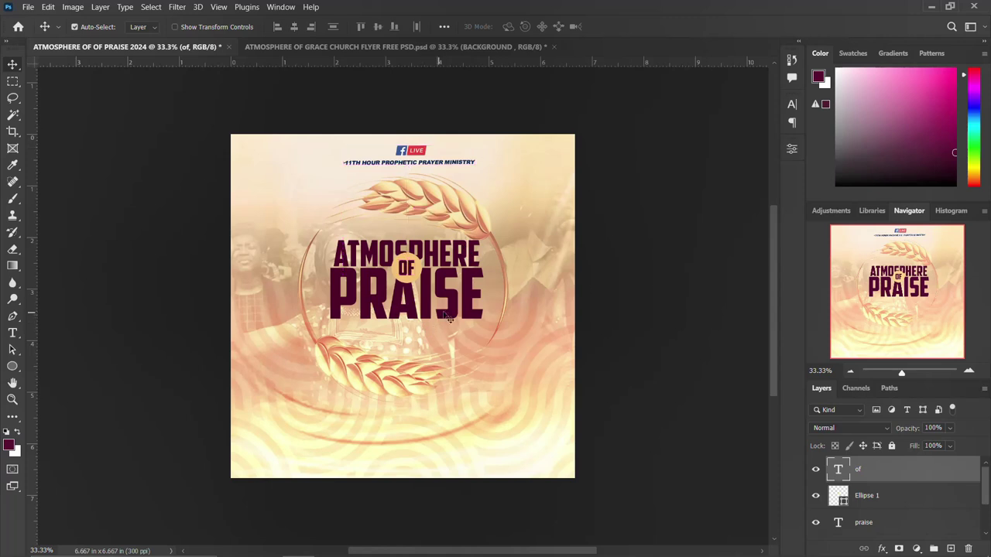
Draw a white rectangle just below PRAISE.
{"action": "right_click", "coordinate": [12, 369]}
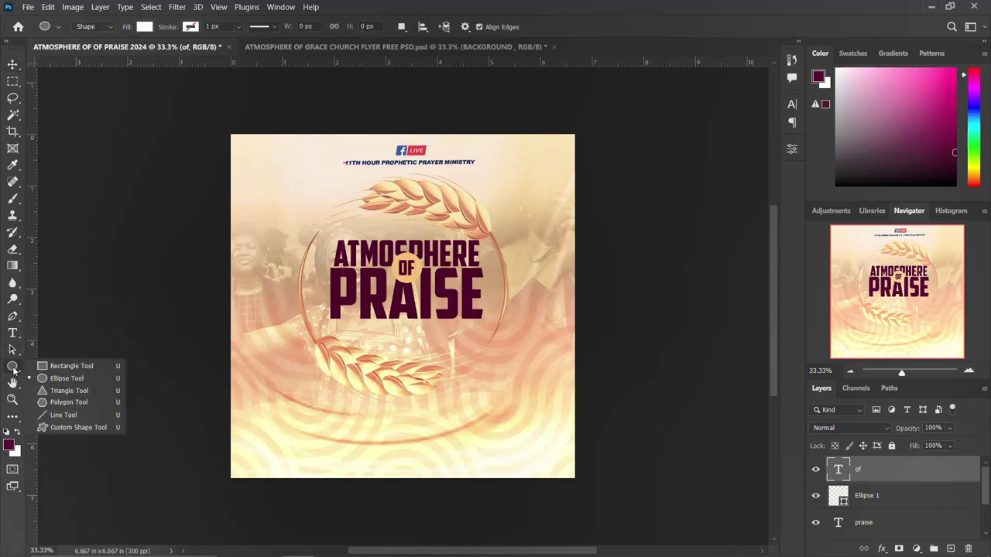
{"action": "left_click", "coordinate": [73, 367]}
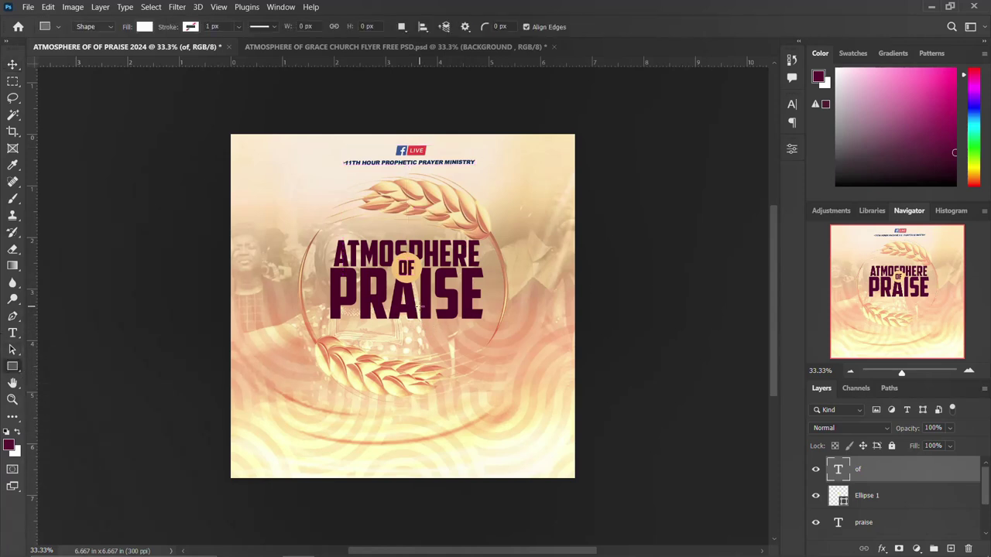
{"action": "left_click_drag", "start_coordinate": [411, 302], "coordinate": [483, 327]}
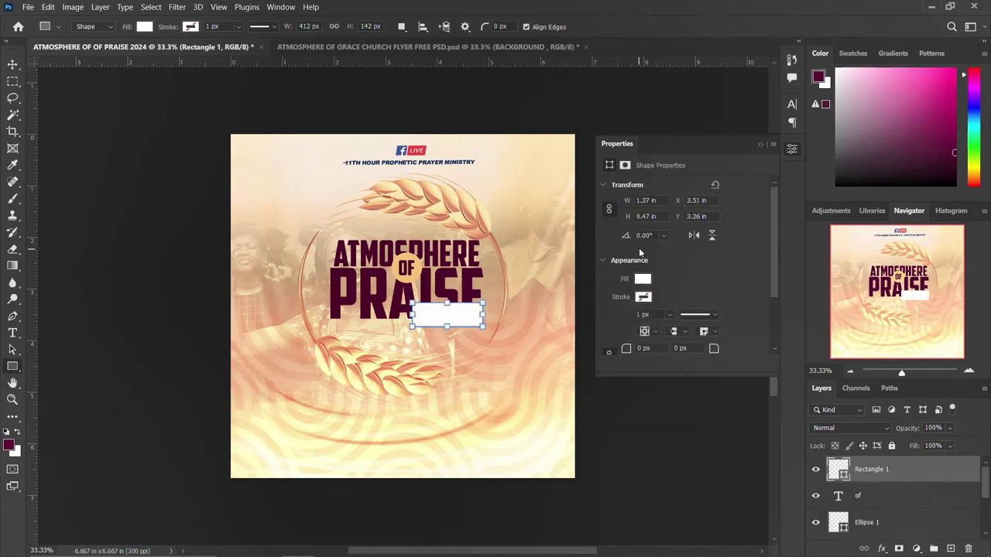
{"action": "left_click", "coordinate": [791, 152]}
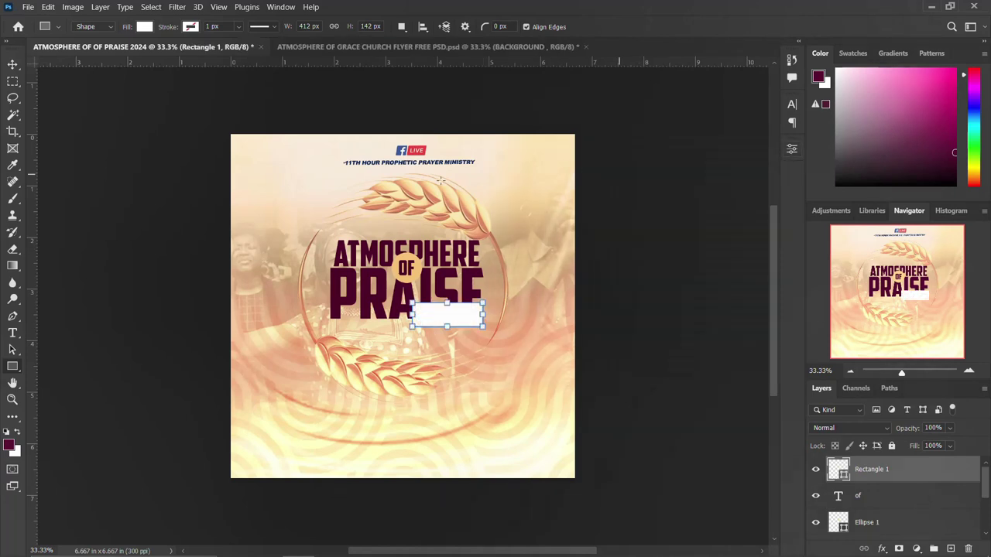
{"action": "left_click", "coordinate": [12, 64]}
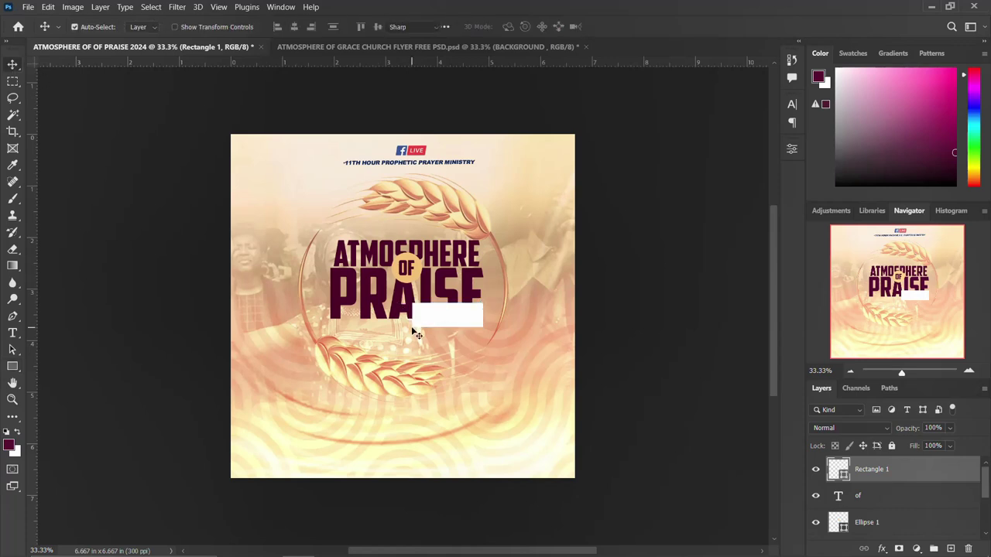
Type 2024 and move it into the white rectangle.
{"action": "key", "text": "t"}
{"action": "left_click", "coordinate": [490, 383]}
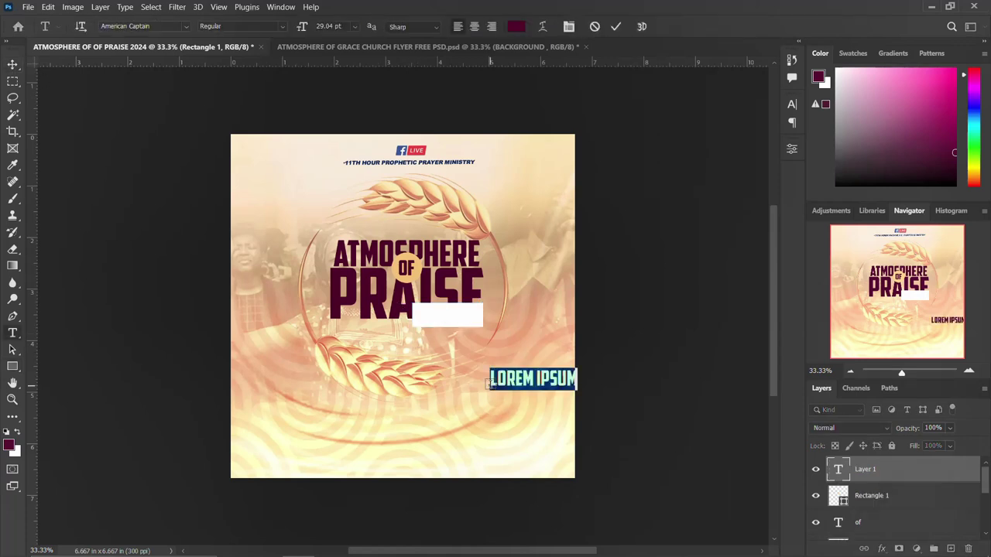
{"action": "type", "text": "2024"}
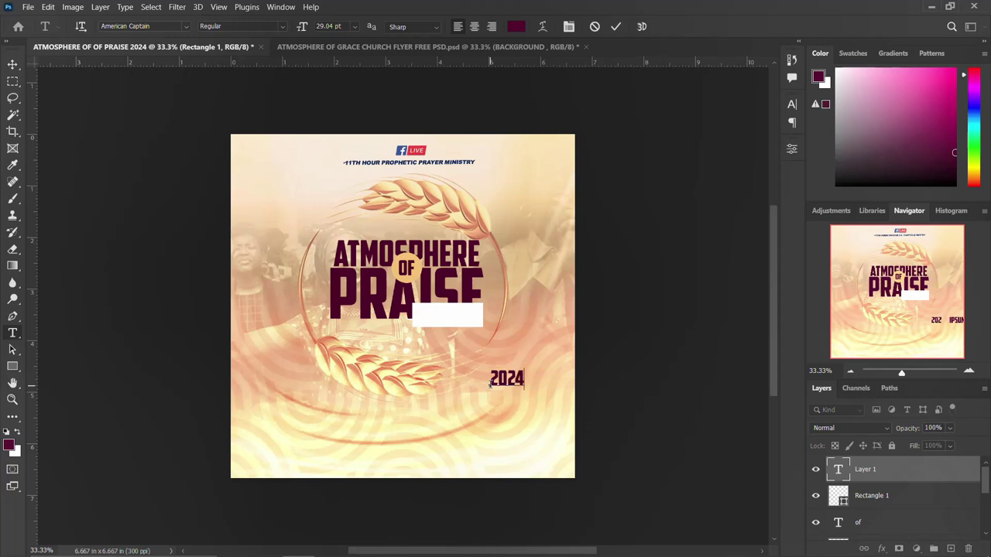
{"action": "key", "text": "ctrl+Return"}
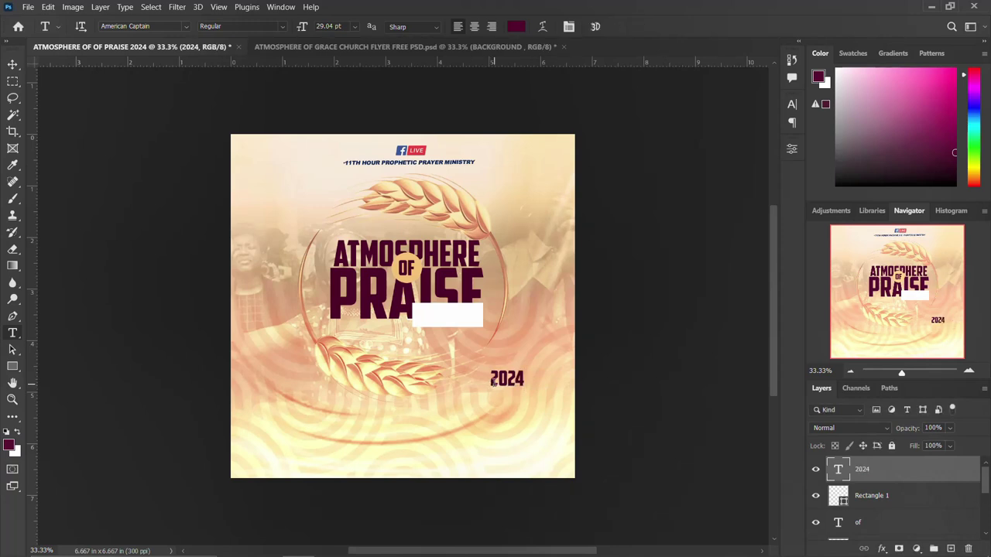
{"action": "key", "text": "v"}
{"action": "left_click_drag", "start_coordinate": [492, 383], "coordinate": [443, 315]}
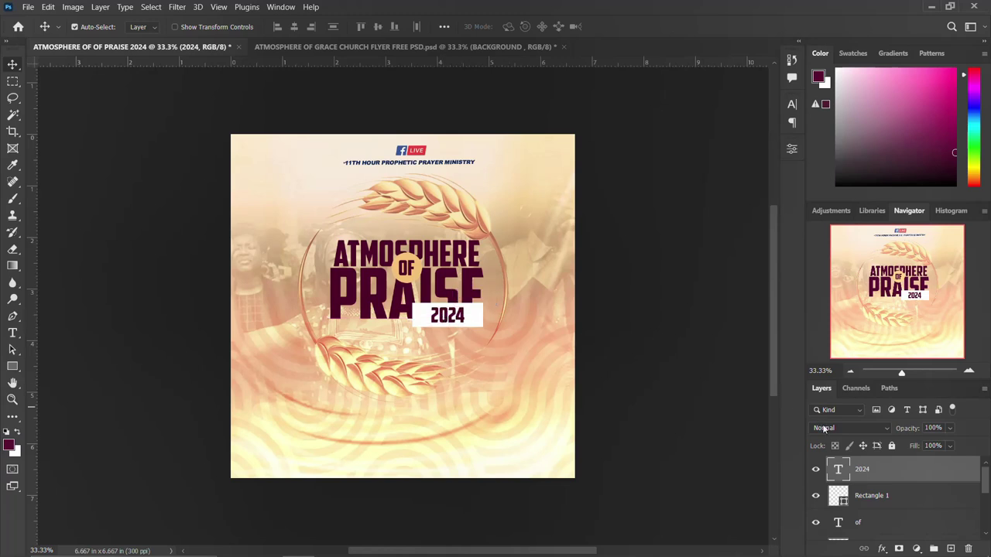
Group the title layers with Ctrl+G and rename the group THEME.
{"action": "left_click", "coordinate": [837, 496], "text": "ctrl"}
{"action": "key", "text": "ctrl+d"}
{"action": "scroll", "coordinate": [882, 480], "scroll_direction": "down", "scroll_amount": 2}
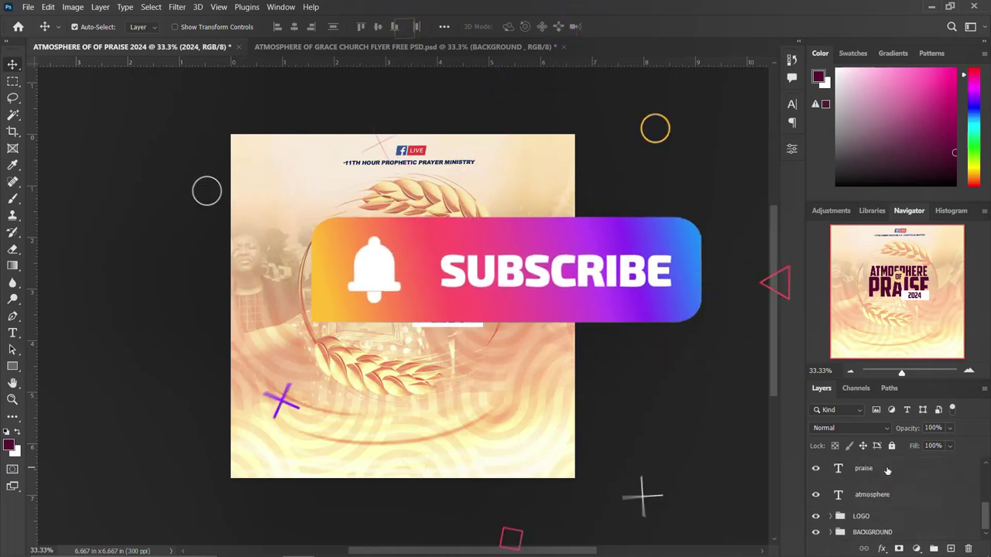
{"action": "key", "text": "ctrl+g"}
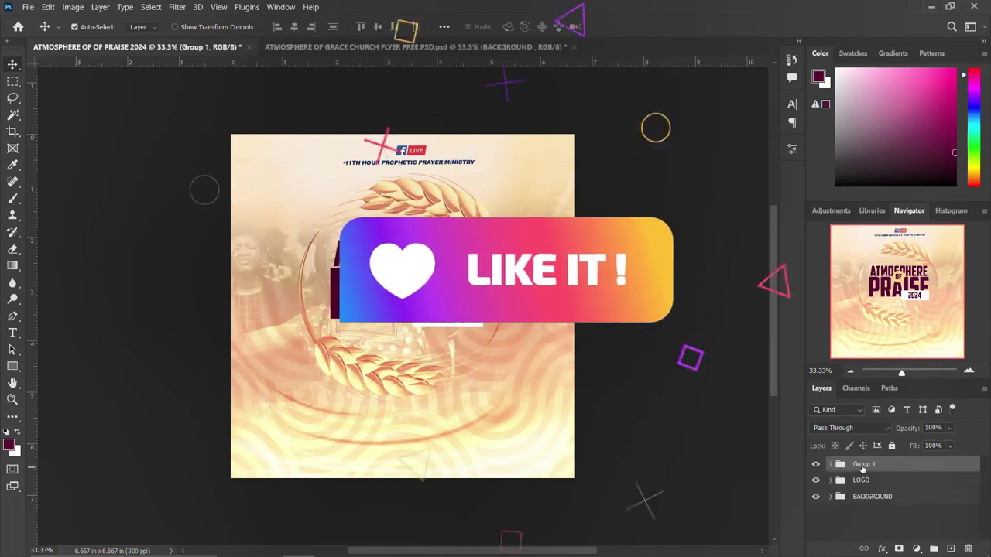
{"action": "double_click", "coordinate": [862, 464]}
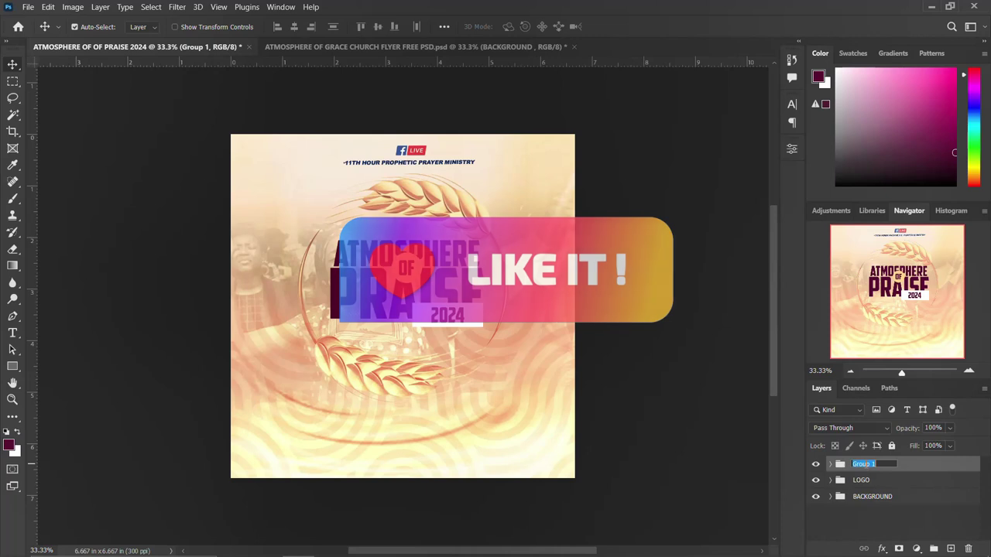
{"action": "type", "text": "THEME"}
{"action": "key", "text": "Return"}
{"action": "key", "text": "ctrl+t"}
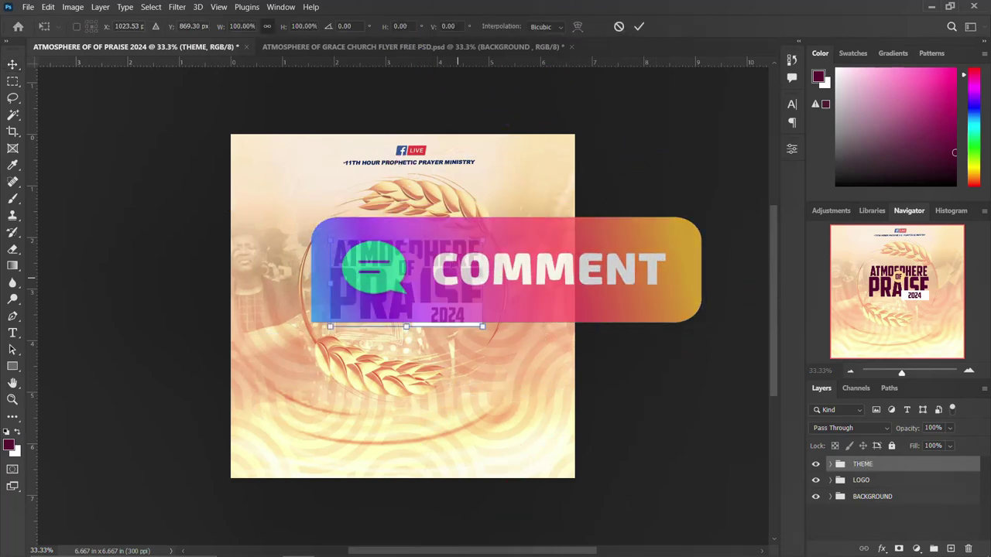
Rotate the title block about -4.8° and apply a vertical skew of -10.
{"action": "right_click", "coordinate": [451, 294]}
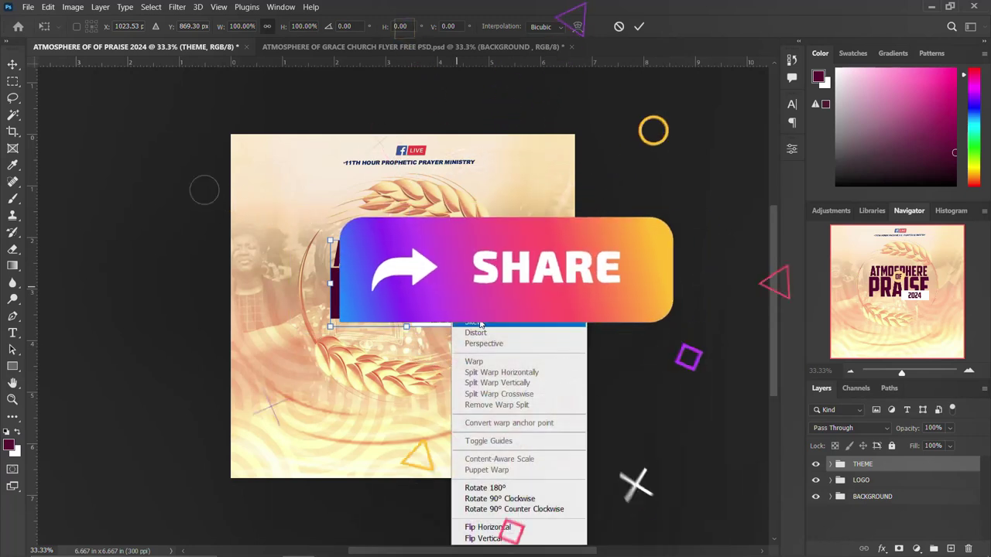
{"action": "key", "text": "Escape"}
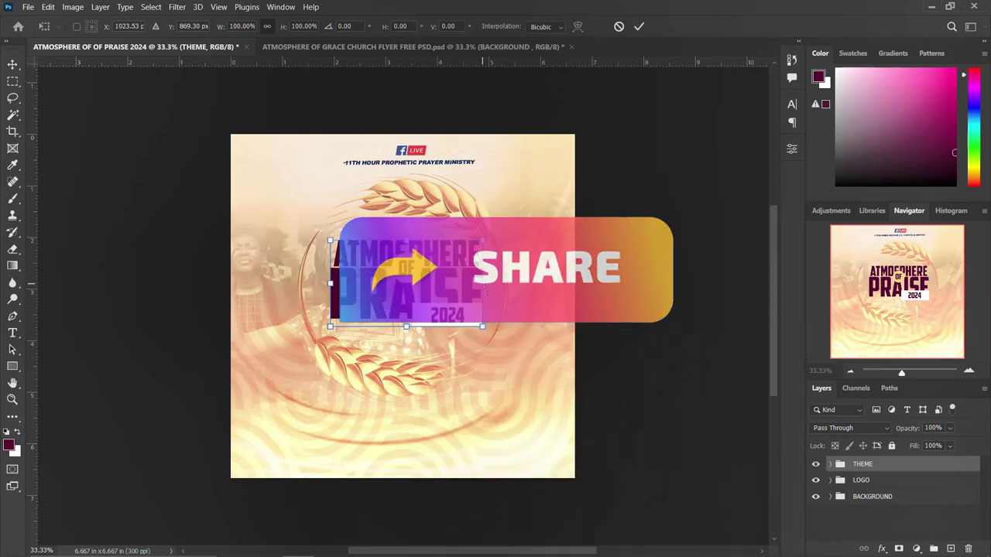
{"action": "left_click_drag", "start_coordinate": [485, 291], "coordinate": [482, 277]}
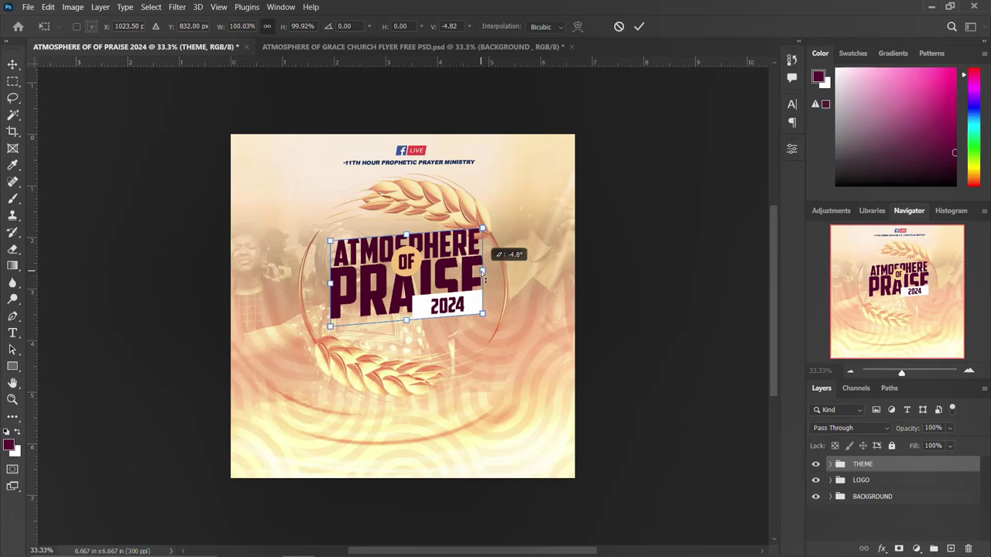
{"action": "left_click", "coordinate": [454, 26]}
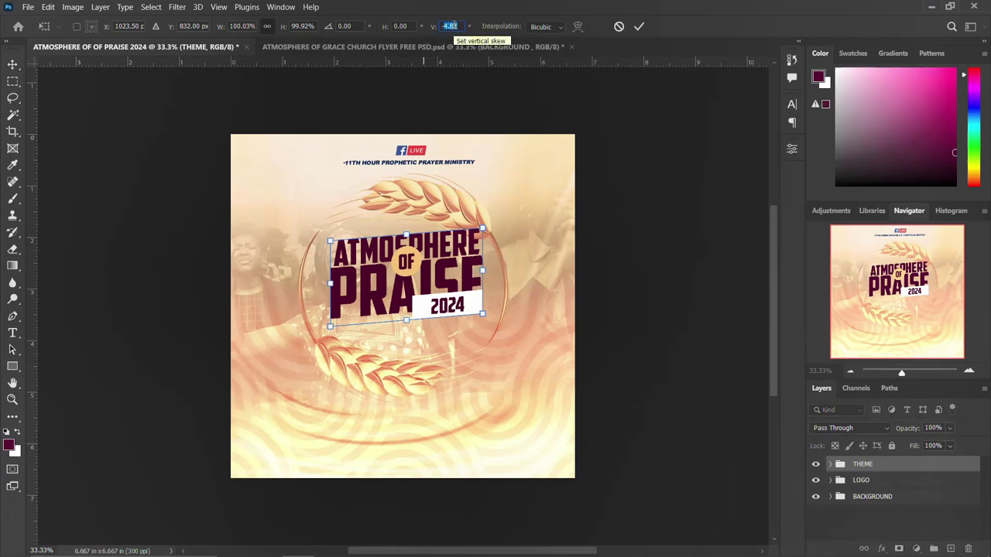
{"action": "type", "text": "-10"}
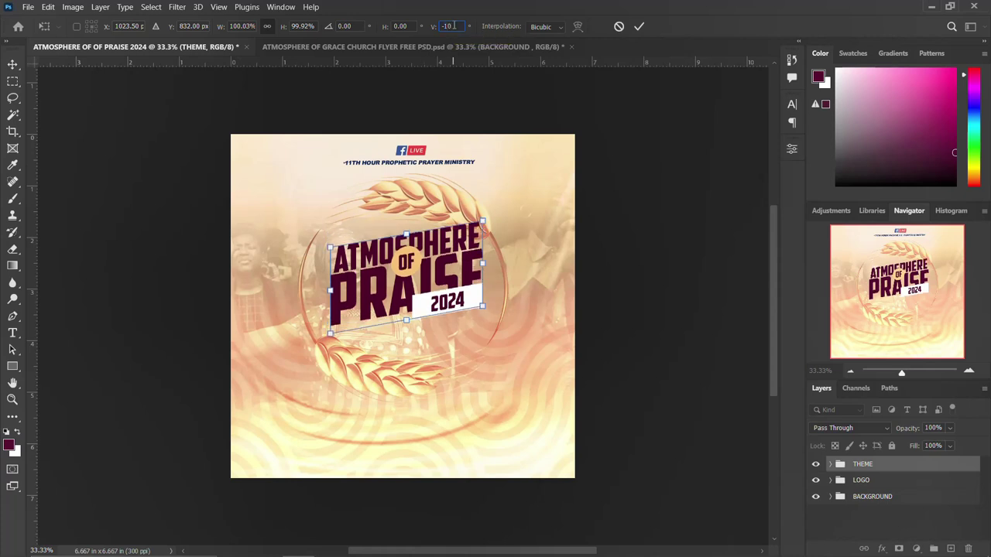
{"action": "key", "text": "Return"}
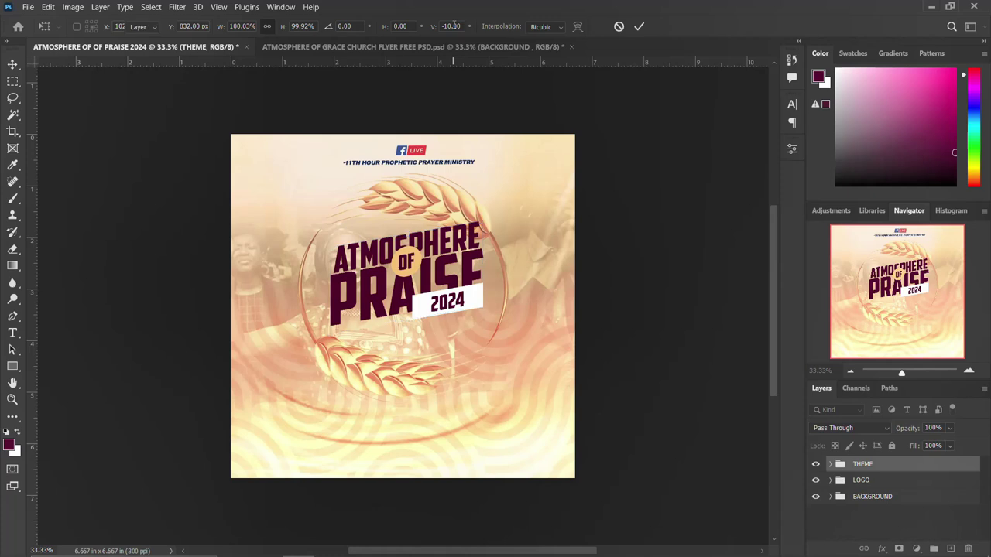
Shrink the title block to about 92% and move it slightly lower.
{"action": "key", "text": "ctrl+t"}
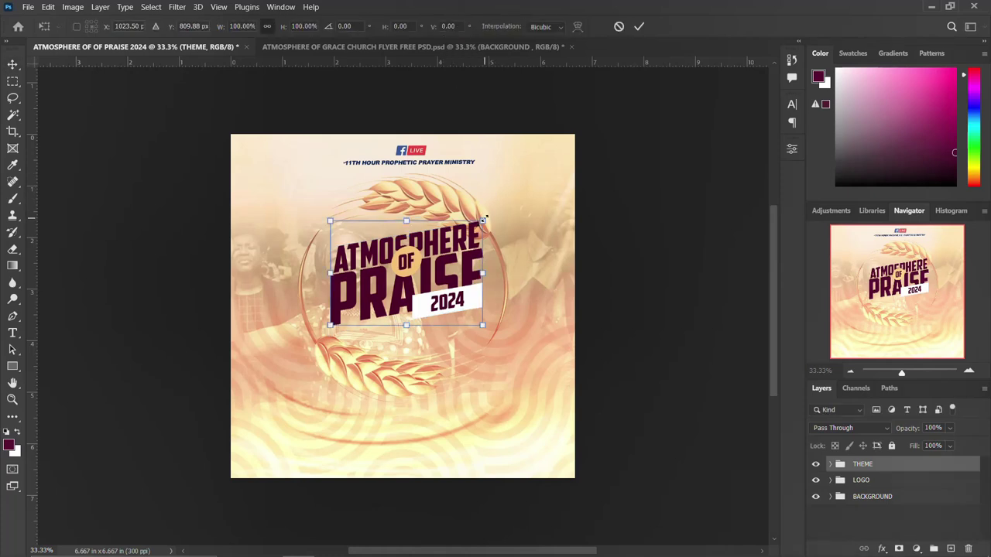
{"action": "left_click_drag", "start_coordinate": [482, 221], "coordinate": [470, 227]}
{"action": "left_click_drag", "start_coordinate": [419, 262], "coordinate": [423, 270]}
{"action": "key", "text": "Return"}
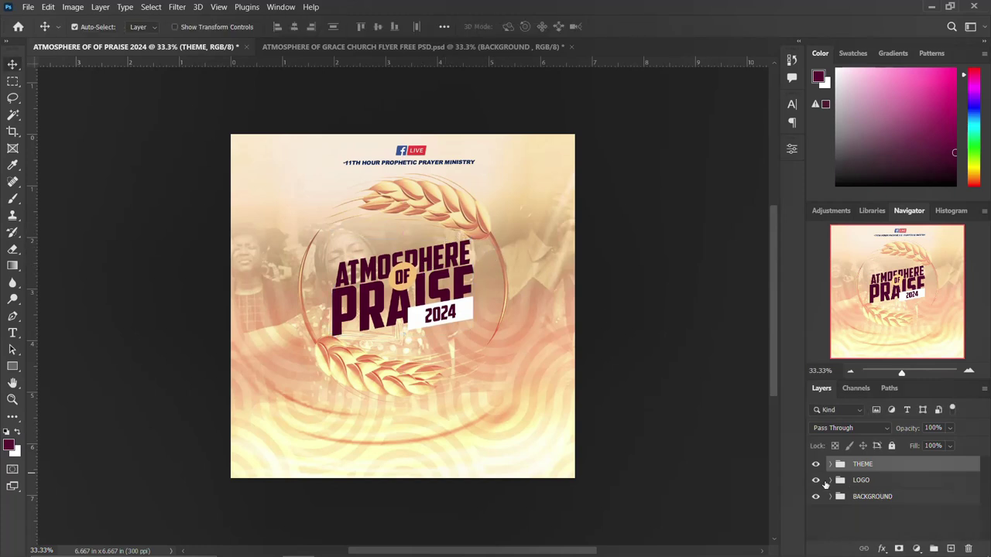
Scale the Wheat_Border layer to about 98.5%, then collapse BACKGROUND and select THEME.
{"action": "left_click", "coordinate": [831, 497]}
{"action": "scroll", "coordinate": [881, 513], "scroll_direction": "down", "scroll_amount": 1}
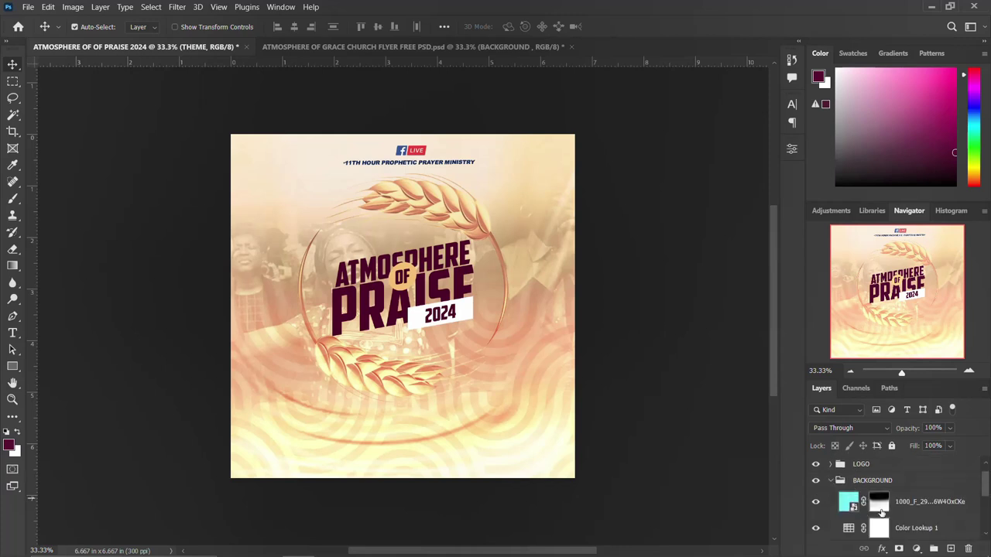
{"action": "scroll", "coordinate": [906, 515], "scroll_direction": "down", "scroll_amount": 1}
{"action": "left_click", "coordinate": [914, 496]}
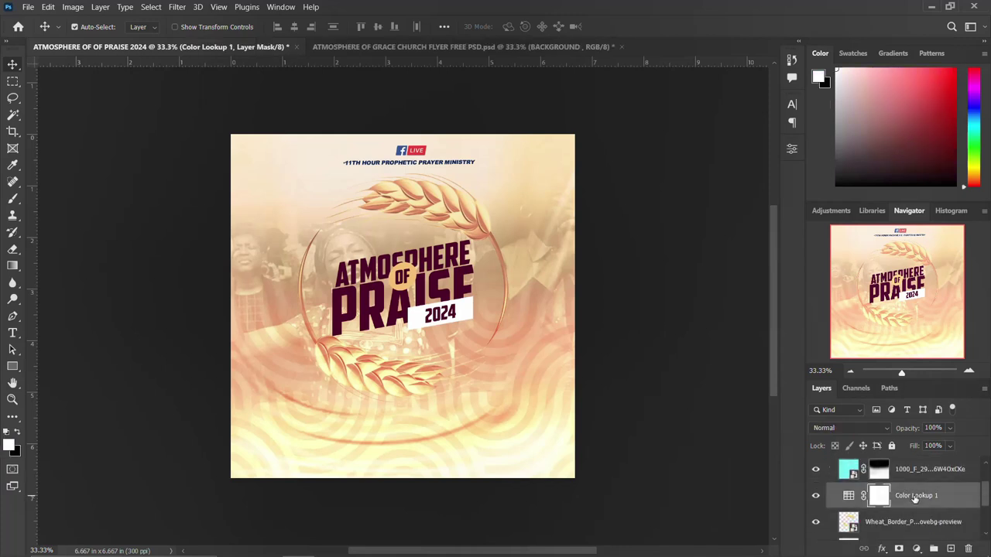
{"action": "scroll", "coordinate": [914, 499], "scroll_direction": "down", "scroll_amount": 1}
{"action": "left_click", "coordinate": [885, 492]}
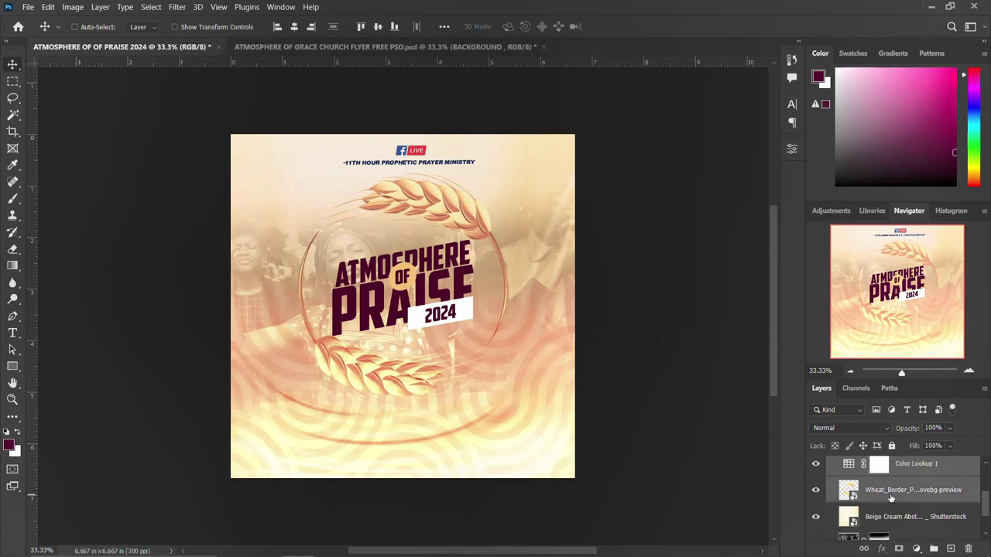
{"action": "key", "text": "ctrl+t"}
{"action": "left_click_drag", "start_coordinate": [508, 171], "coordinate": [507, 174]}
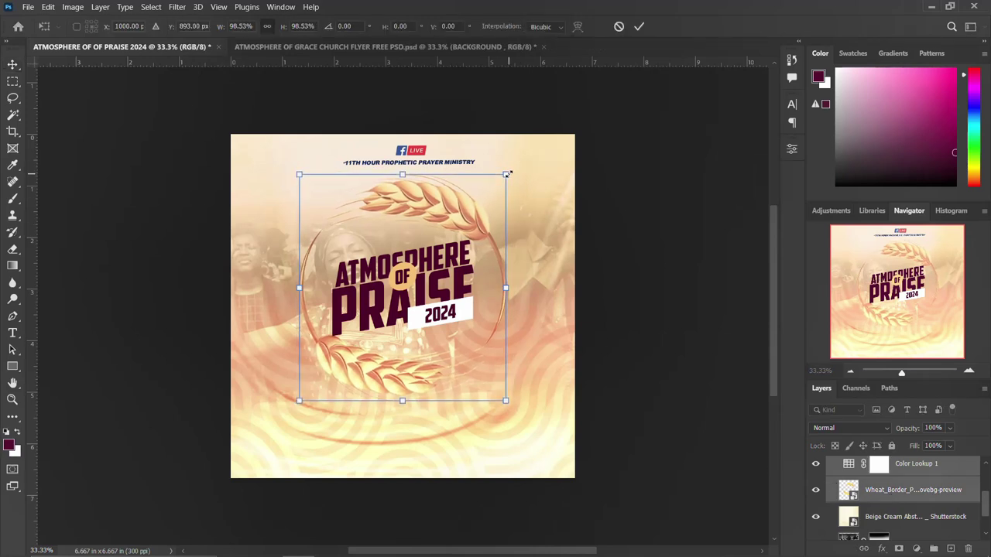
{"action": "key", "text": "Return"}
{"action": "scroll", "coordinate": [929, 496], "scroll_direction": "up", "scroll_amount": 5}
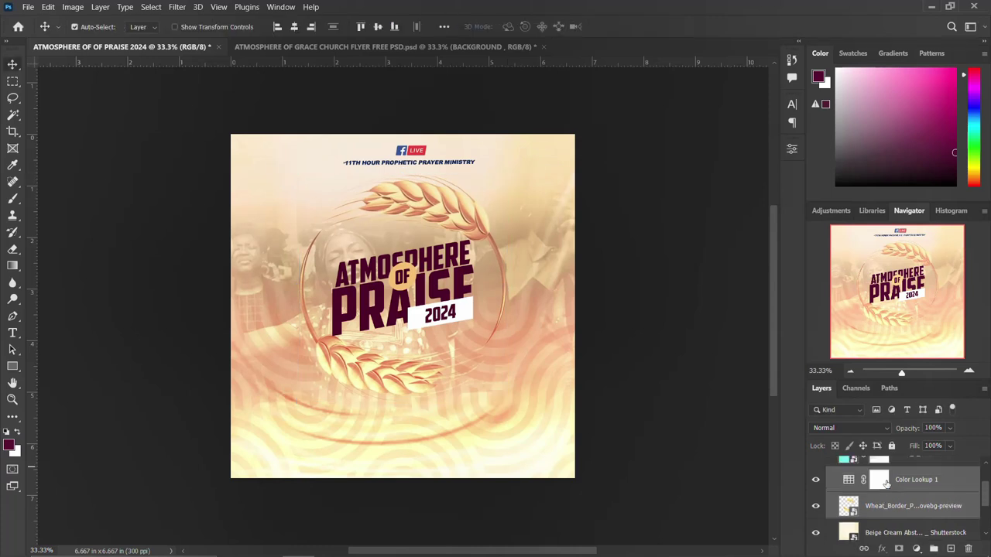
{"action": "left_click", "coordinate": [831, 480]}
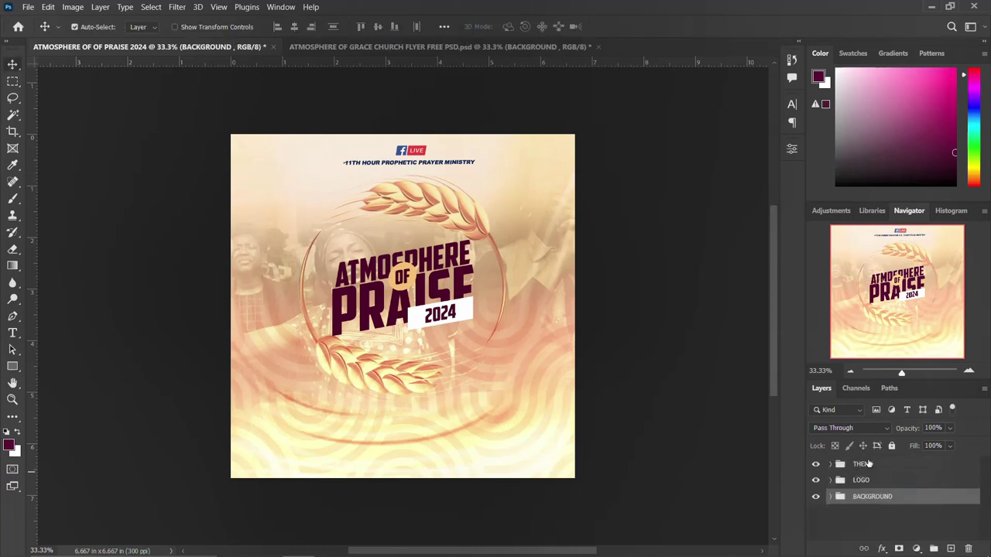
{"action": "left_click", "coordinate": [867, 463]}
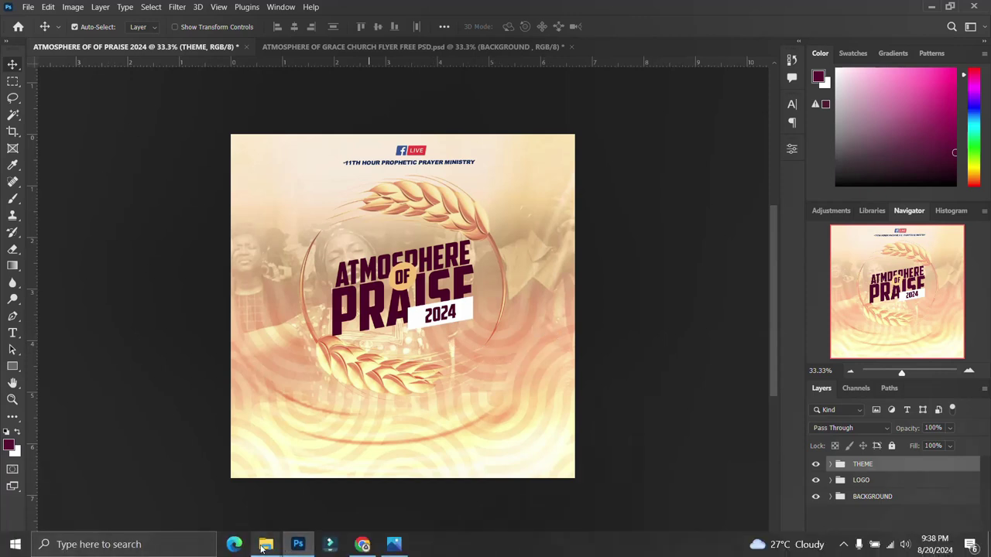
Open the ATMOSPHERE OF PRAISE 2024 folder in File Explorer and select two women's photos.
{"action": "mouse_move", "coordinate": [264, 548]}
{"action": "left_click", "coordinate": [217, 499]}
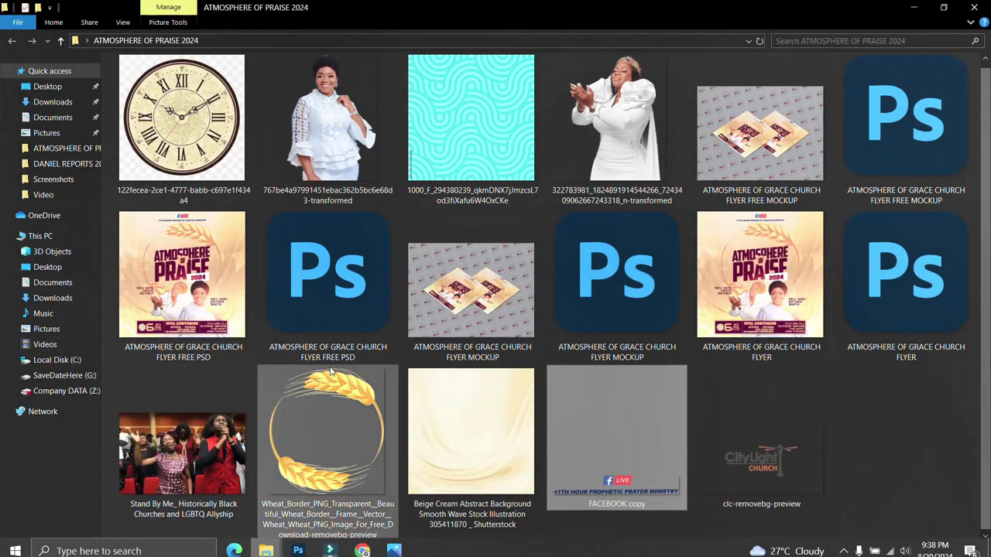
{"action": "left_click", "coordinate": [601, 164]}
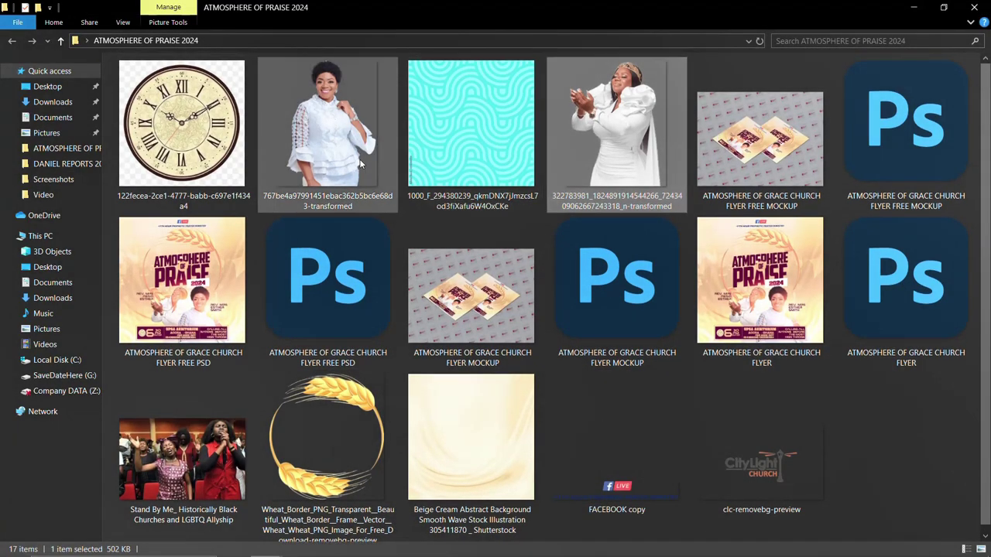
{"action": "left_click", "coordinate": [367, 161], "text": "ctrl"}
Place both women's photos and scale them down together onto the flyer's bottom edge.
{"action": "left_click_drag", "start_coordinate": [622, 134], "coordinate": [382, 426]}
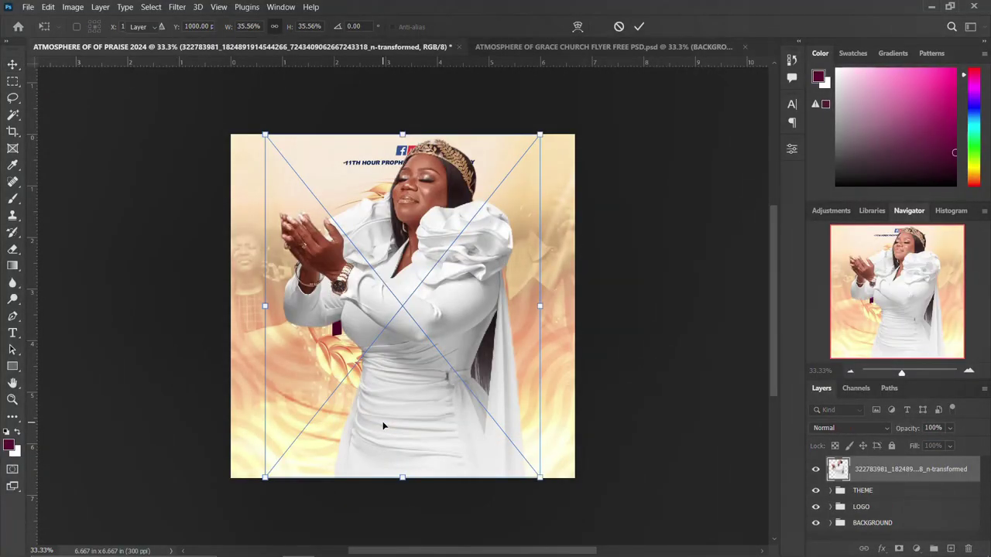
{"action": "key", "text": "Return"}
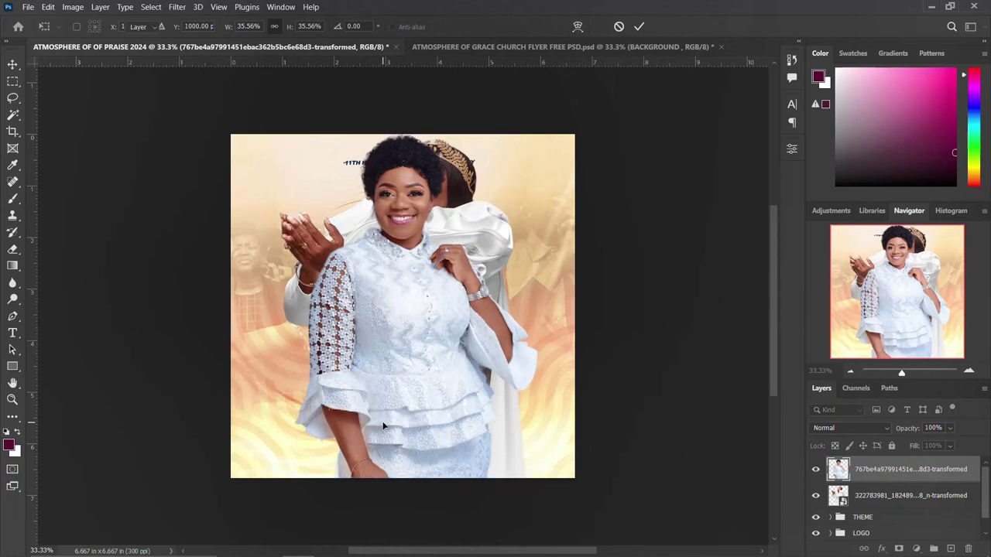
{"action": "key", "text": "Return"}
{"action": "left_click", "coordinate": [887, 501], "text": "shift"}
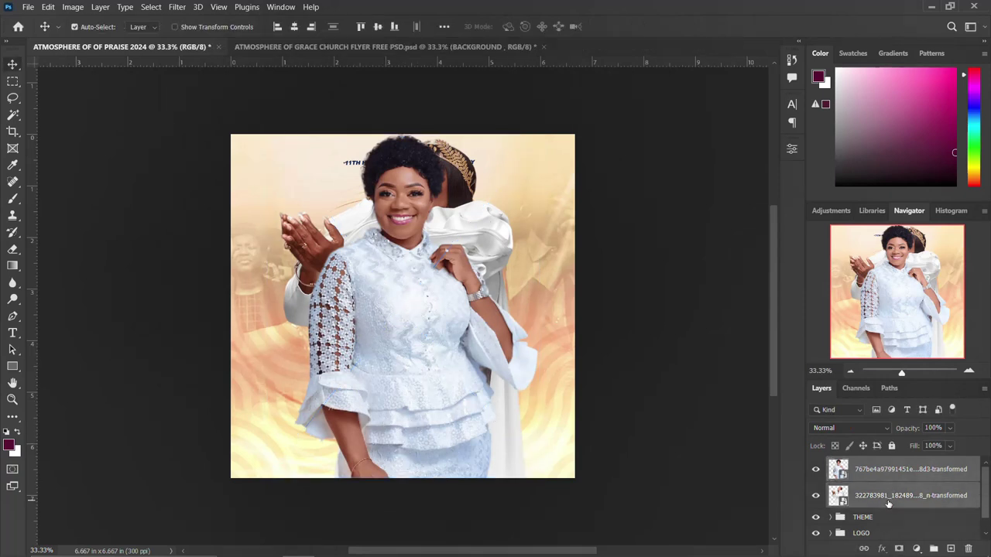
{"action": "key", "text": "ctrl+t"}
{"action": "left_click_drag", "start_coordinate": [541, 134], "coordinate": [504, 177]}
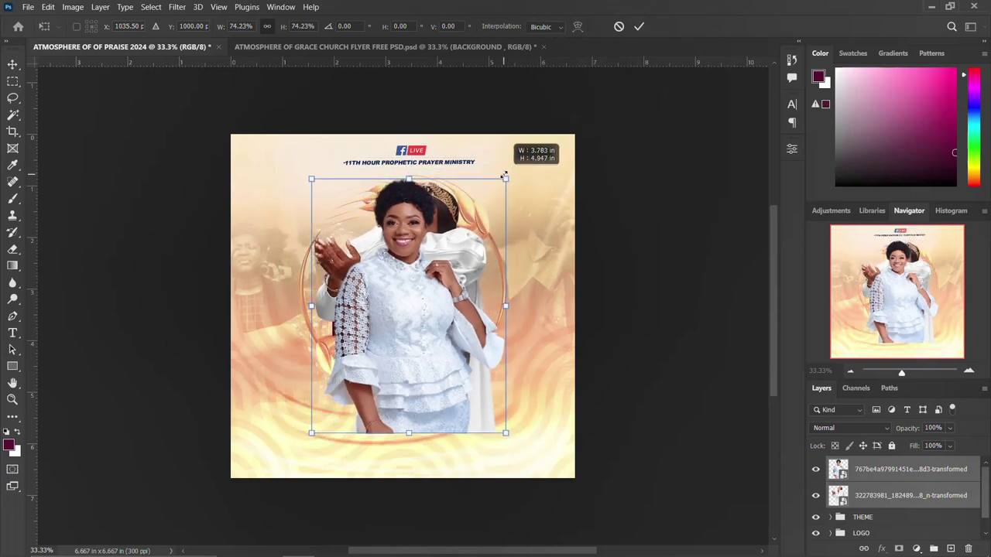
{"action": "left_click_drag", "start_coordinate": [429, 263], "coordinate": [417, 321]}
{"action": "left_click_drag", "start_coordinate": [492, 235], "coordinate": [481, 252]}
{"action": "left_click_drag", "start_coordinate": [396, 357], "coordinate": [475, 419]}
{"action": "key", "text": "Return"}
Spread the two photos apart, moving the left woman further left and both slightly down.
{"action": "left_click_drag", "start_coordinate": [396, 377], "coordinate": [374, 404]}
{"action": "left_click_drag", "start_coordinate": [445, 397], "coordinate": [447, 422]}
{"action": "left_click_drag", "start_coordinate": [384, 409], "coordinate": [363, 420]}
{"action": "left_click_drag", "start_coordinate": [441, 414], "coordinate": [418, 431]}
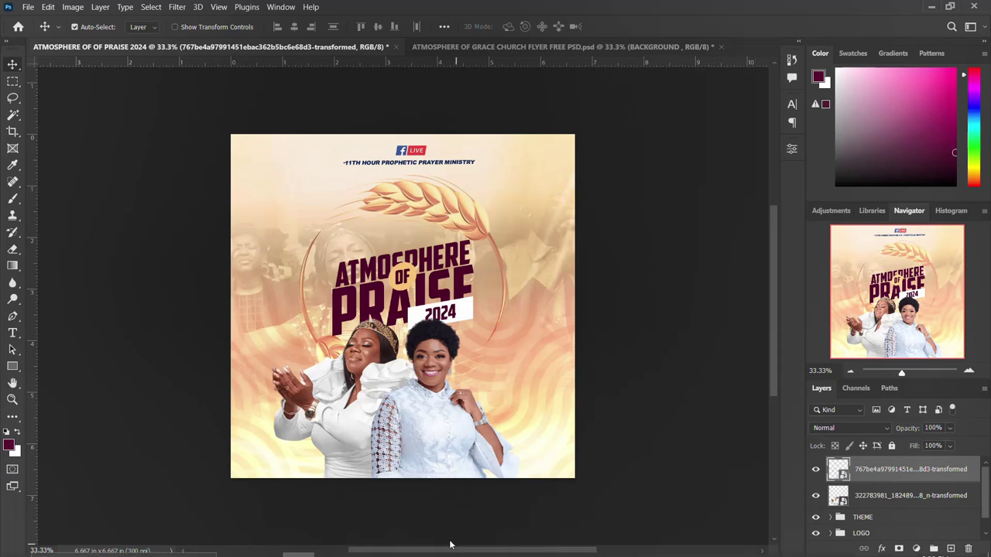
Bring the project folder window forward and clear its image selection.
{"action": "mouse_move", "coordinate": [266, 544]}
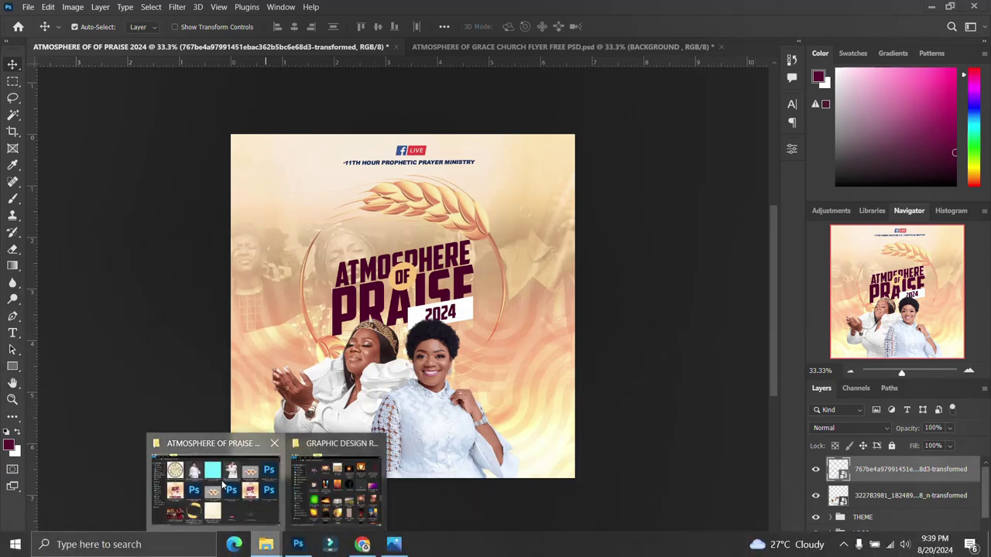
{"action": "left_click", "coordinate": [246, 482]}
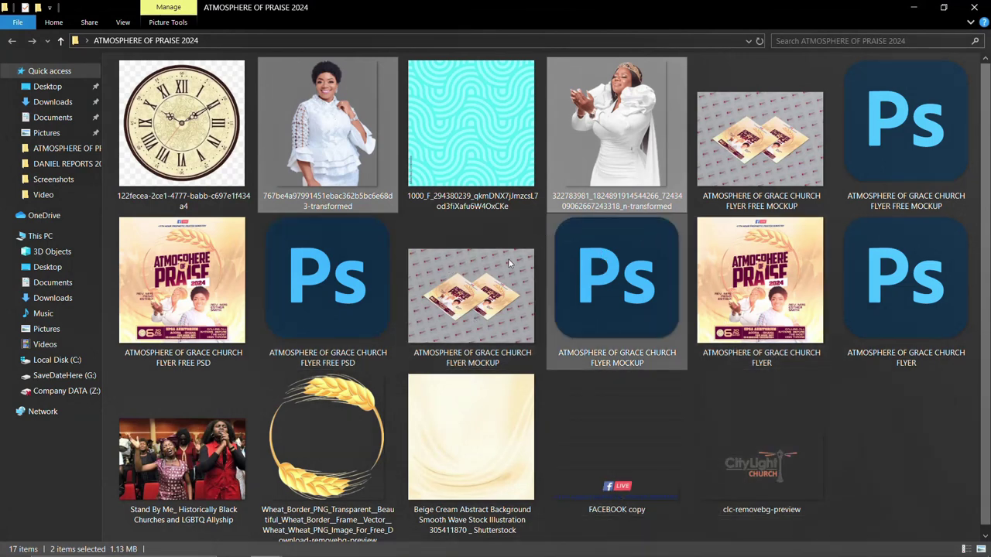
{"action": "left_click", "coordinate": [824, 244]}
Nudge the lens flare left and move its layer below the woman's photo.
{"action": "key", "text": "alt+Tab"}
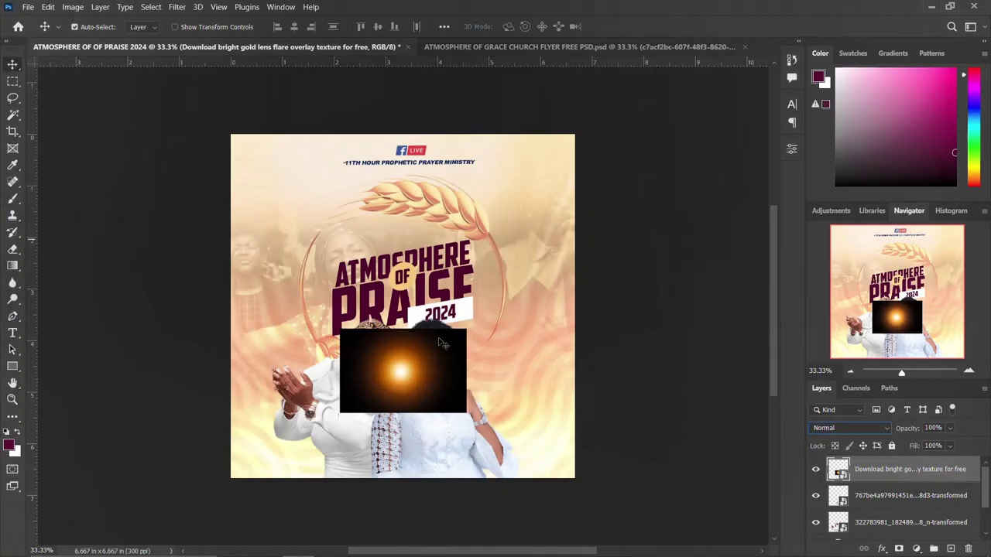
{"action": "left_click_drag", "start_coordinate": [419, 379], "coordinate": [406, 380]}
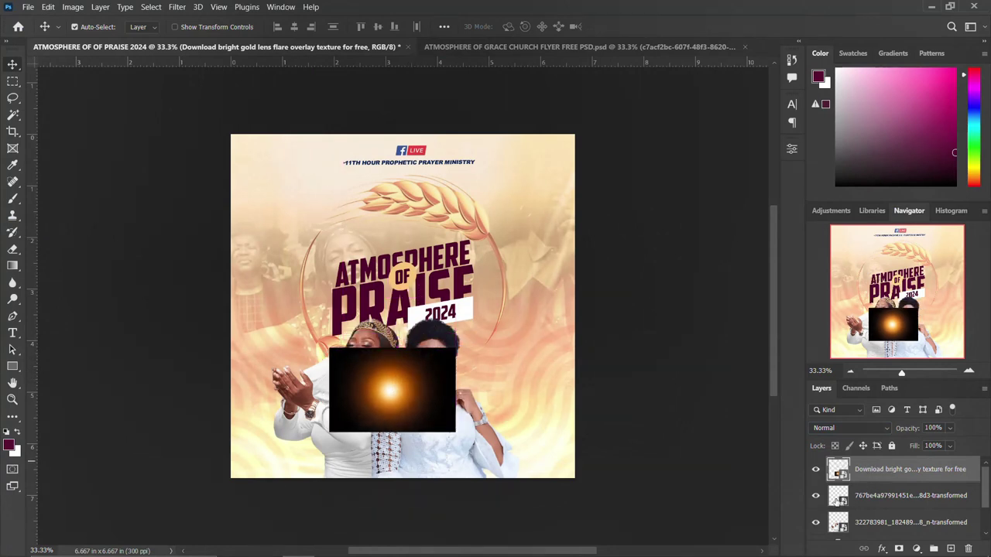
{"action": "left_click", "coordinate": [815, 497]}
{"action": "left_click", "coordinate": [814, 497]}
{"action": "left_click_drag", "start_coordinate": [890, 470], "coordinate": [883, 497]}
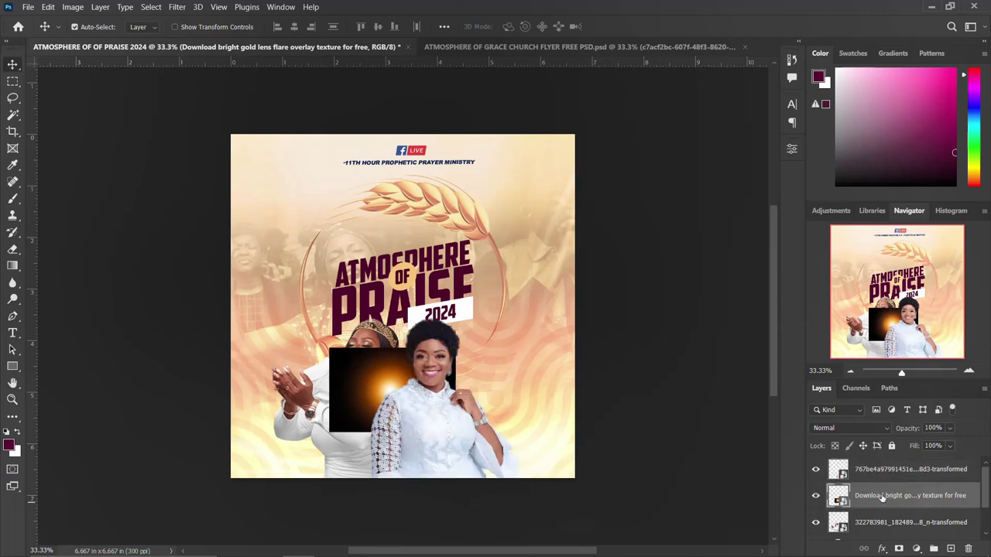
Duplicate the flare, place the copy above the photo, and set both flares to Screen.
{"action": "key", "text": "ctrl+j"}
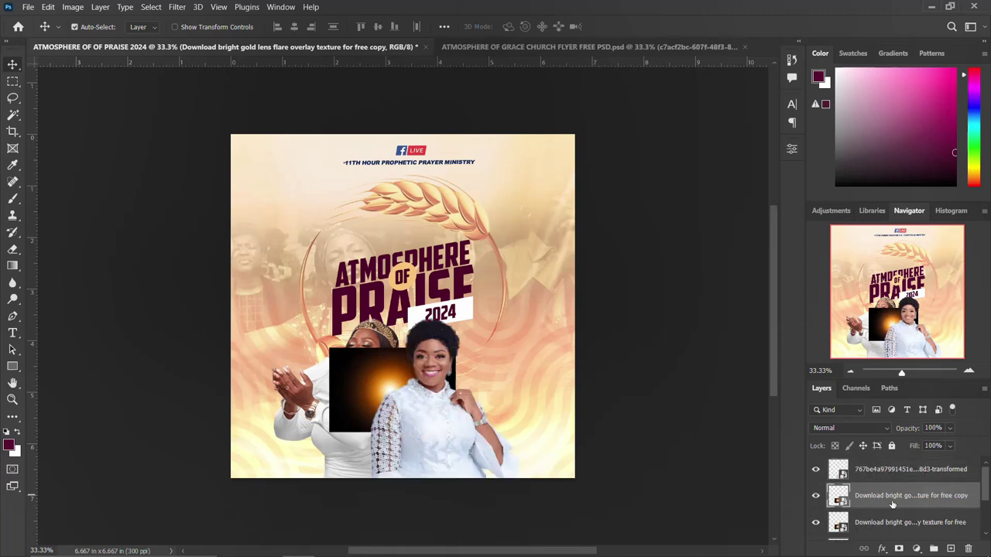
{"action": "left_click_drag", "start_coordinate": [890, 498], "coordinate": [867, 479]}
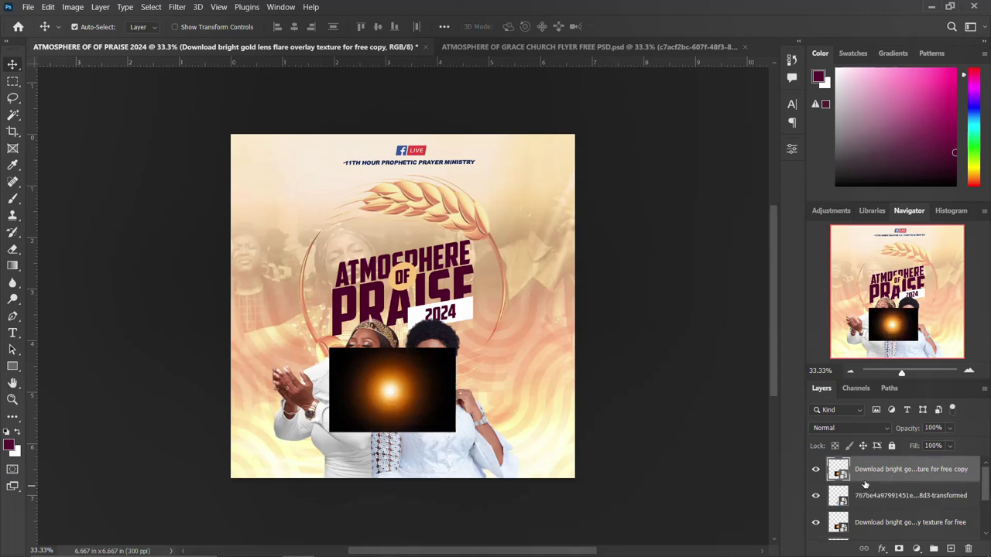
{"action": "left_click", "coordinate": [848, 428]}
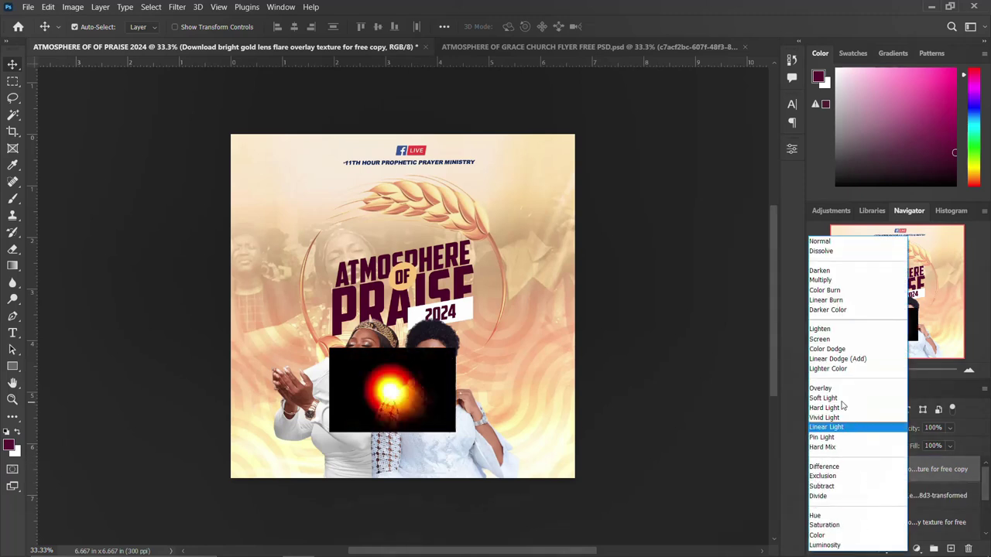
{"action": "left_click", "coordinate": [820, 341]}
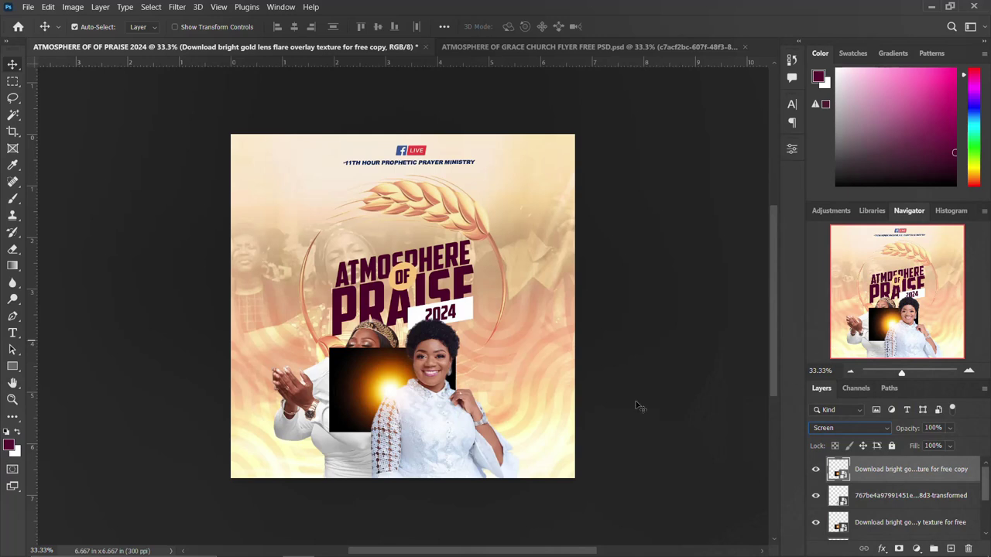
{"action": "left_click", "coordinate": [864, 522]}
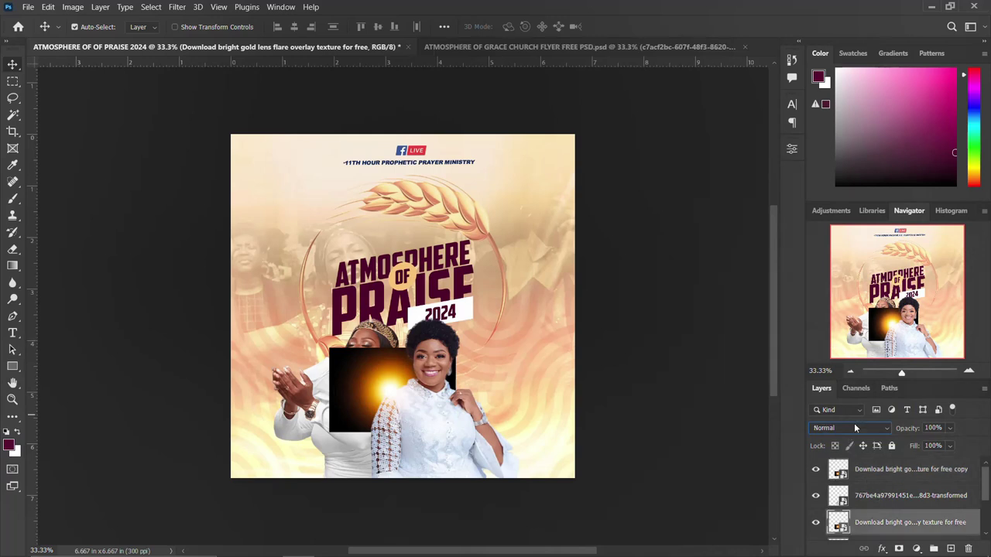
{"action": "left_click", "coordinate": [854, 424]}
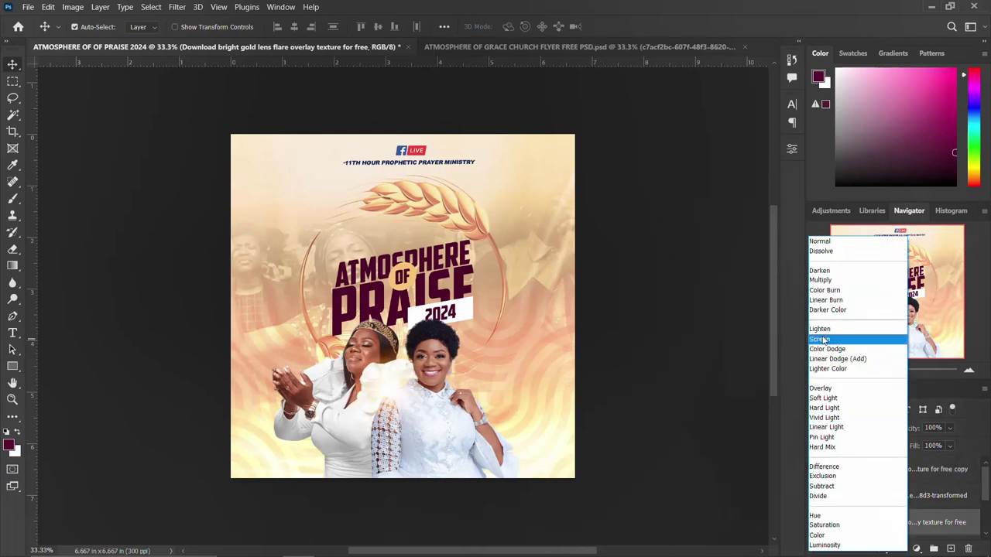
{"action": "left_click", "coordinate": [821, 340]}
Reposition both flare layers so the glow sits between the women's heads.
{"action": "mouse_move", "coordinate": [385, 357]}
{"action": "left_mouse_down"}
{"action": "mouse_move", "coordinate": [381, 346]}
{"action": "mouse_move", "coordinate": [379, 356]}
{"action": "left_mouse_up"}
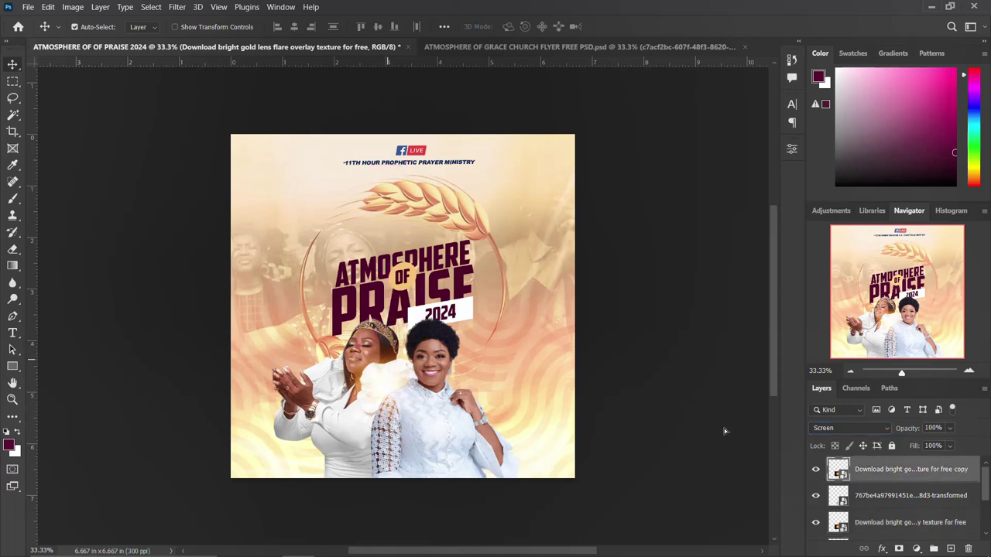
{"action": "left_click", "coordinate": [866, 524]}
{"action": "key", "text": "ctrl+t"}
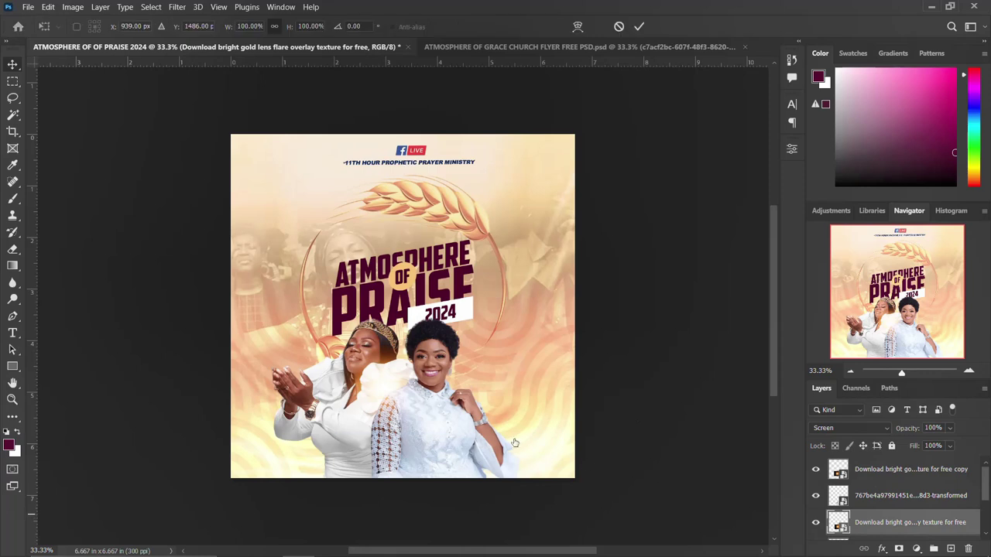
{"action": "left_click_drag", "start_coordinate": [441, 404], "coordinate": [439, 402]}
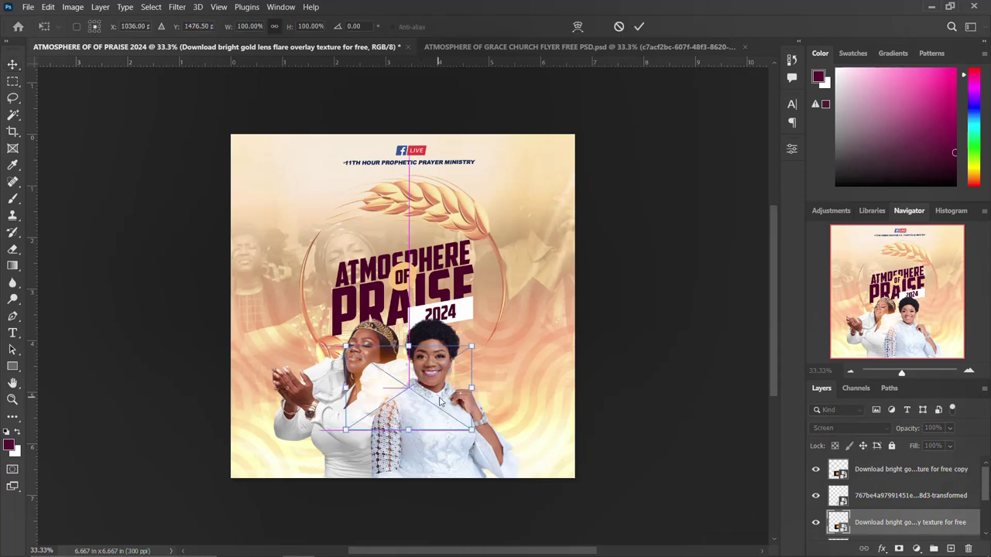
{"action": "key", "text": "Return"}
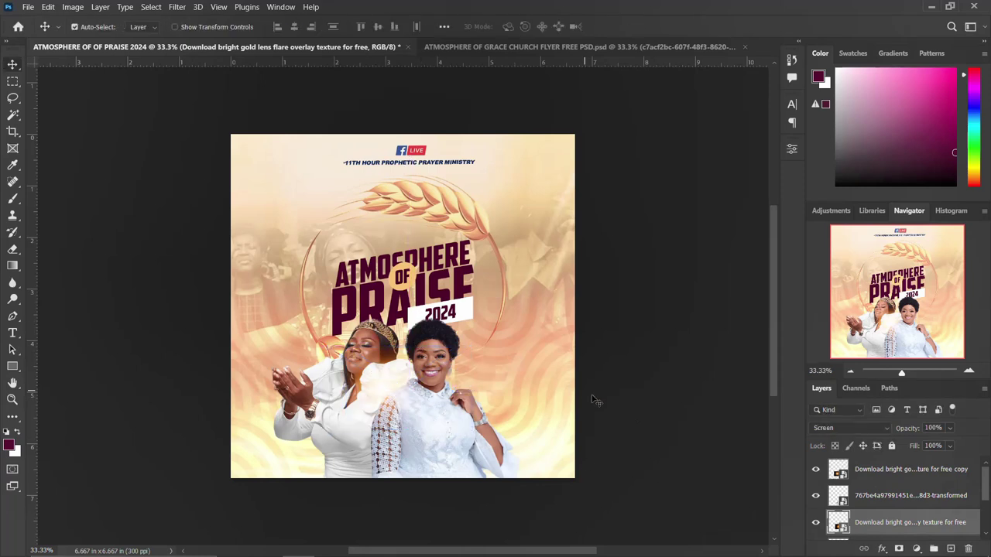
{"action": "left_click_drag", "start_coordinate": [385, 356], "coordinate": [403, 307]}
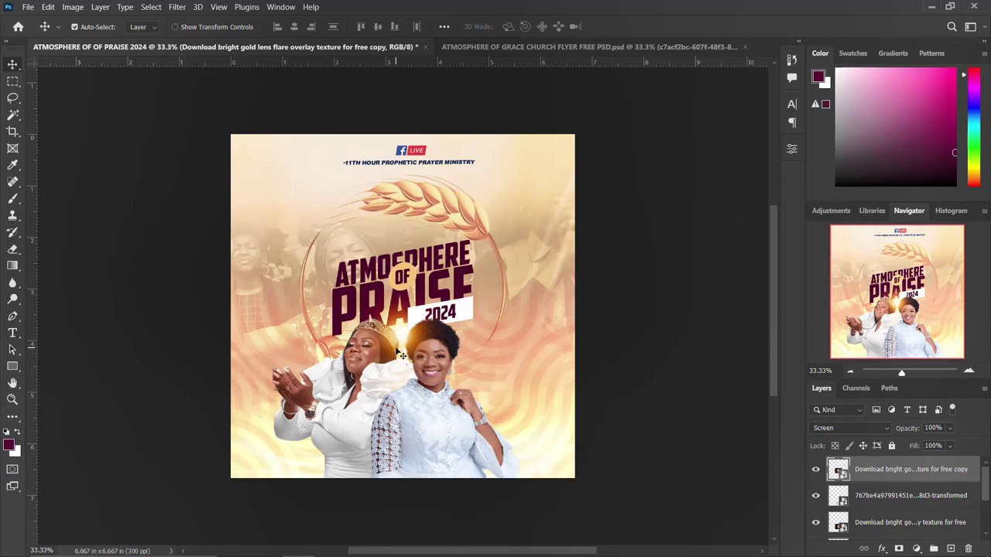
Set the flare copy's opacity to 40%.
{"action": "left_click", "coordinate": [908, 431]}
{"action": "type", "text": "20"}
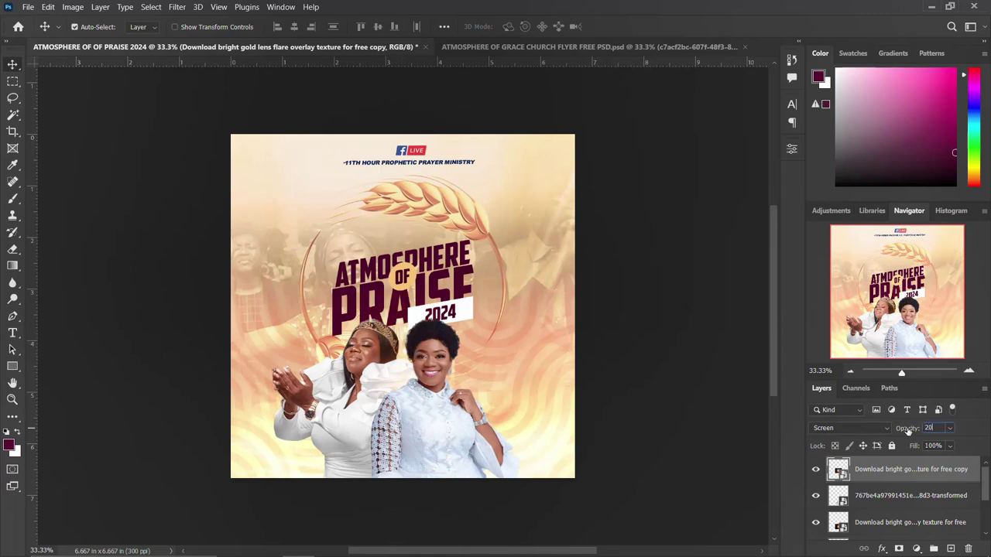
{"action": "type", "text": "40"}
{"action": "left_click", "coordinate": [815, 389]}
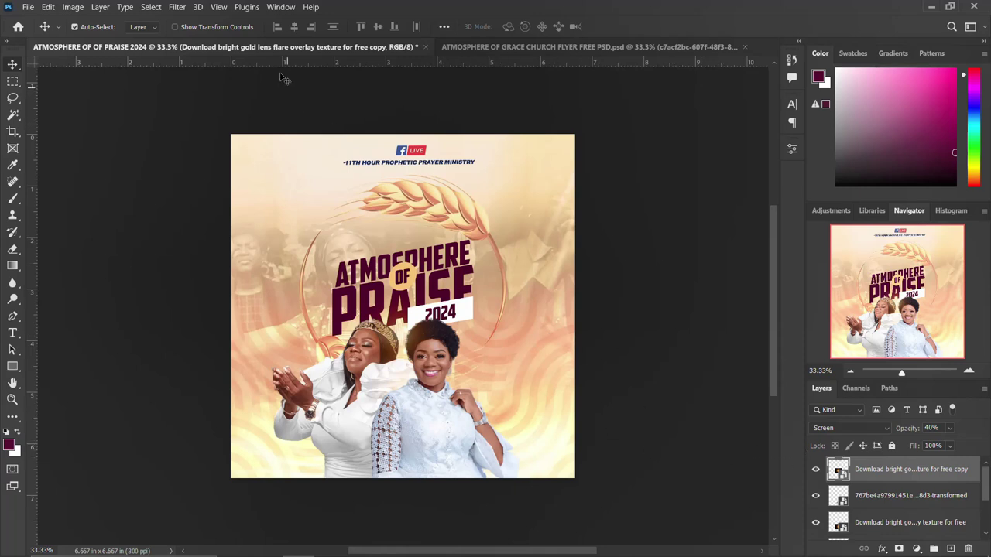
Create a New Guide Layout of 4 columns and 4 rows, clearing existing guides.
{"action": "left_click", "coordinate": [219, 8]}
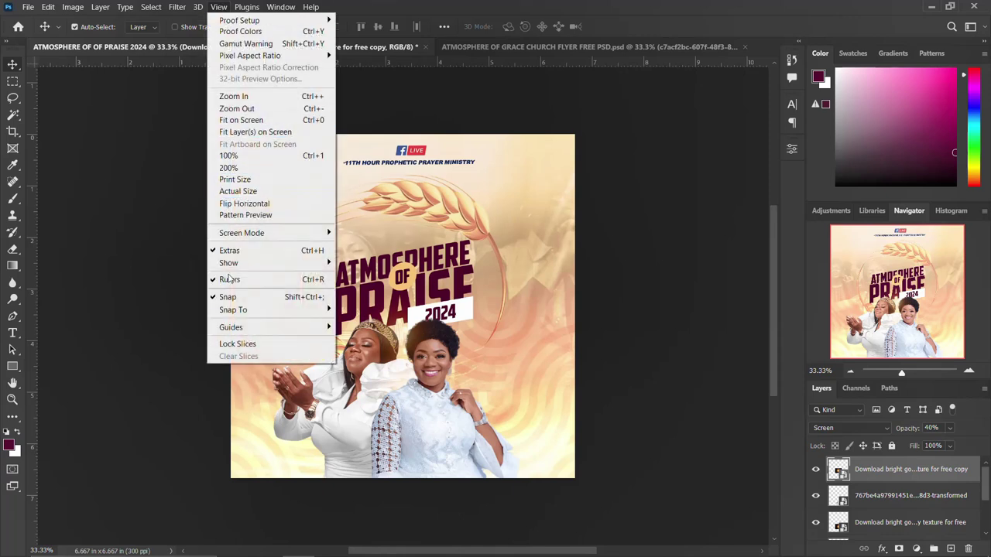
{"action": "mouse_move", "coordinate": [230, 327]}
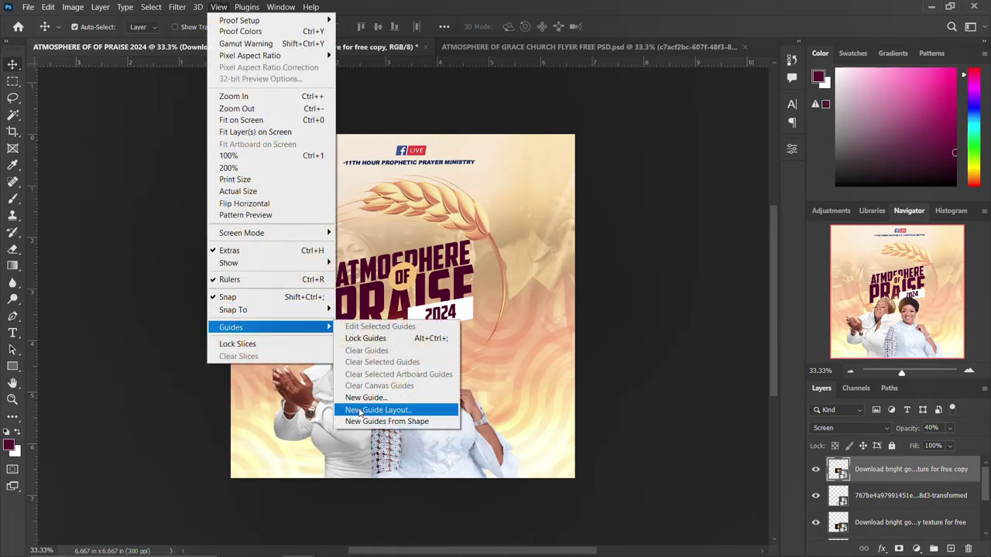
{"action": "left_click", "coordinate": [358, 411]}
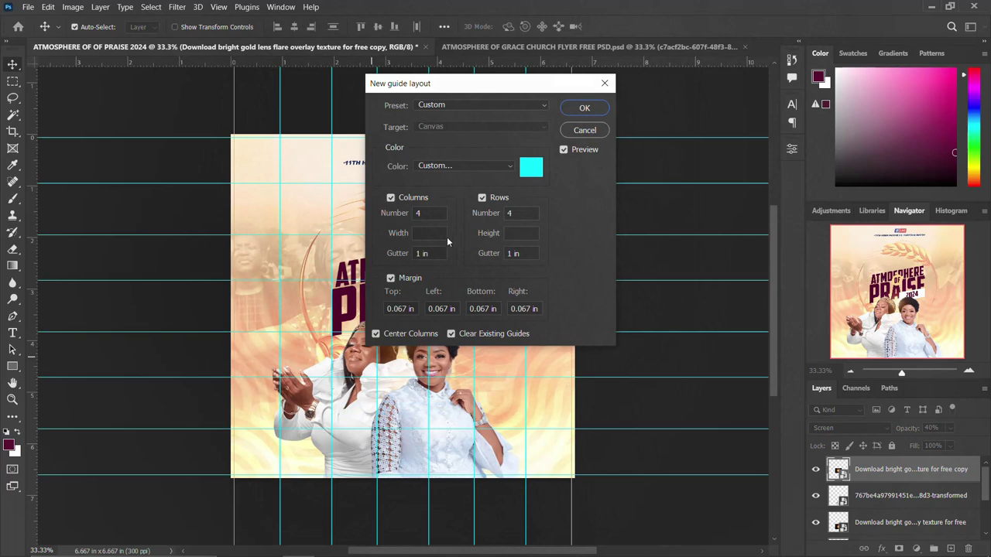
{"action": "left_click", "coordinate": [400, 212]}
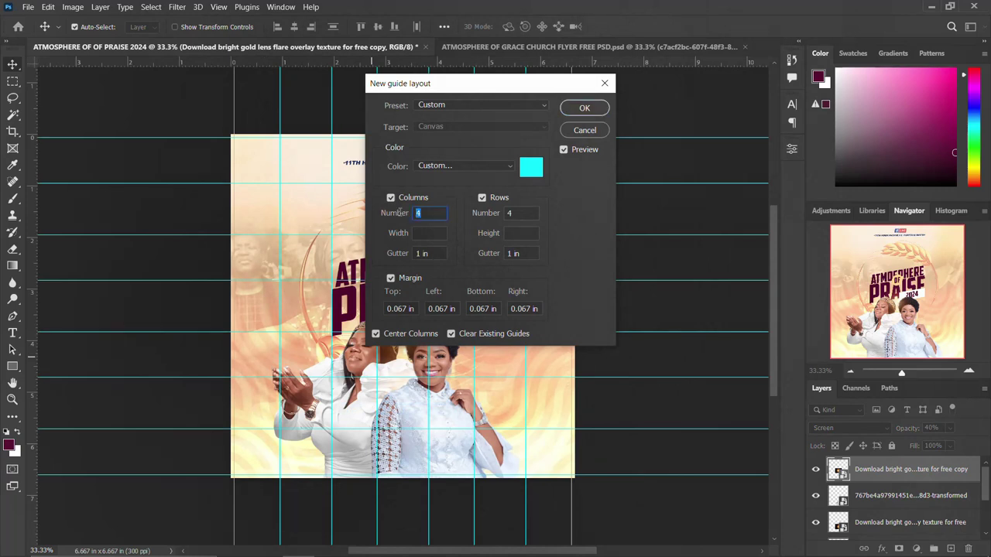
{"action": "left_click", "coordinate": [482, 198]}
{"action": "left_click", "coordinate": [483, 197]}
{"action": "left_click", "coordinate": [451, 334]}
{"action": "left_click", "coordinate": [584, 109]}
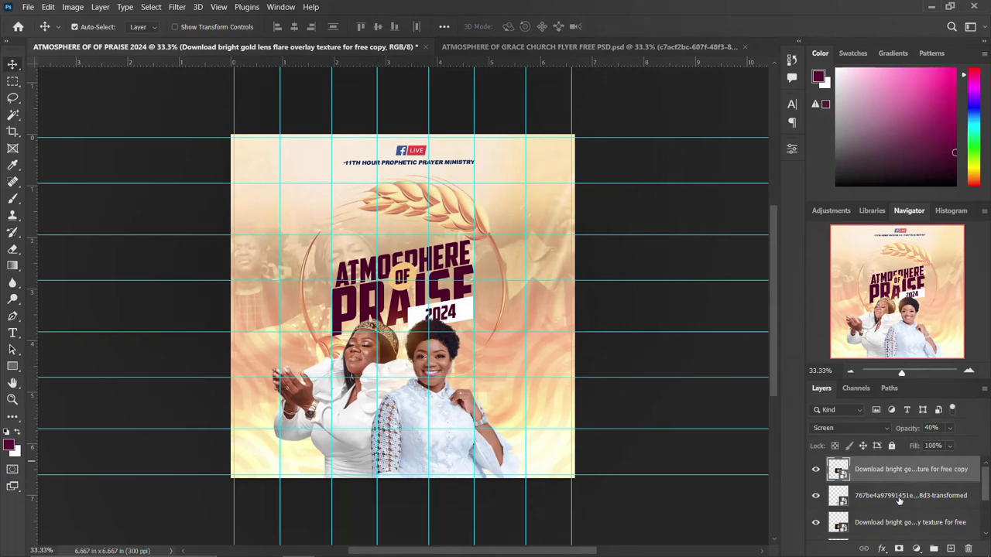
Select the second woman's photo layer in the Layers panel.
{"action": "scroll", "coordinate": [873, 515], "scroll_direction": "down", "scroll_amount": 2}
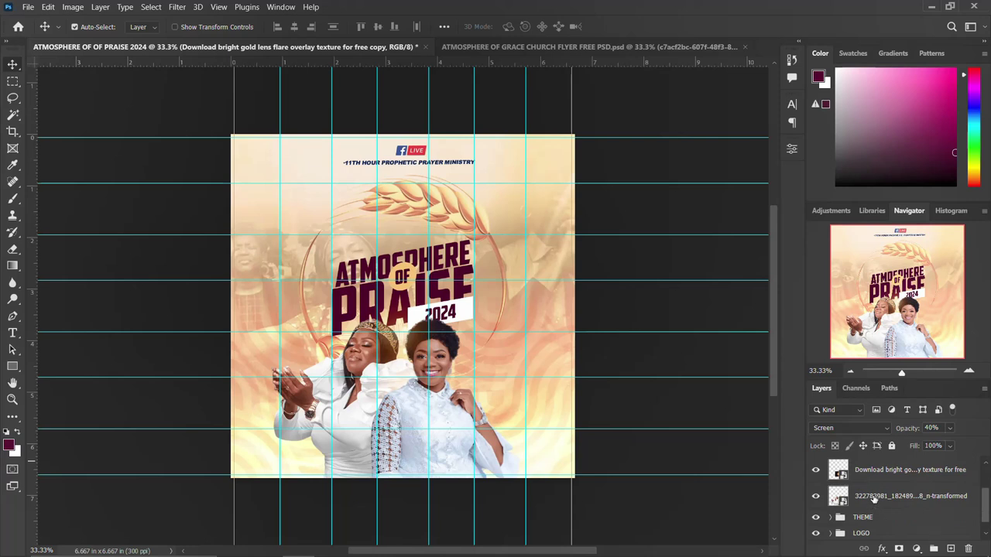
{"action": "left_click", "coordinate": [874, 499]}
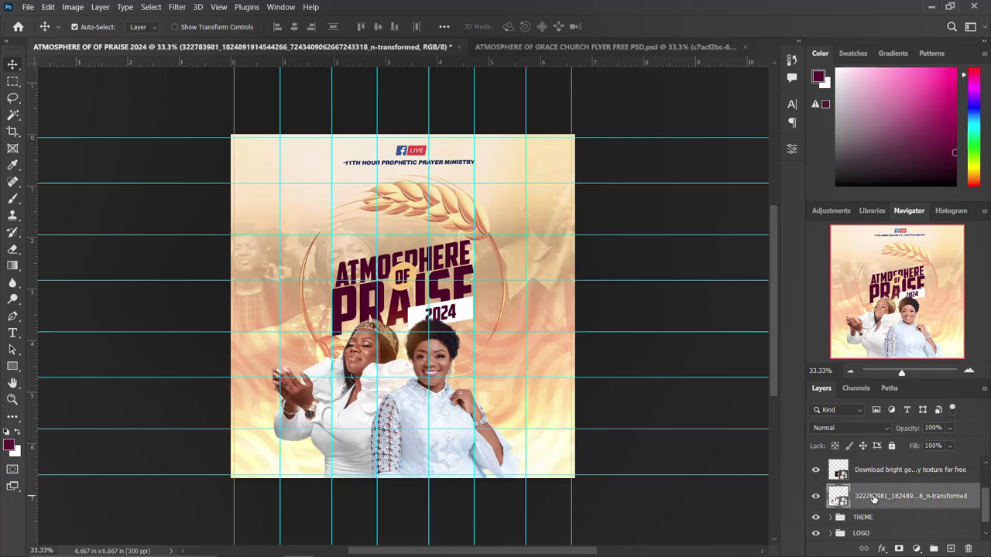
{"action": "scroll", "coordinate": [873, 500], "scroll_direction": "up", "scroll_amount": 2}
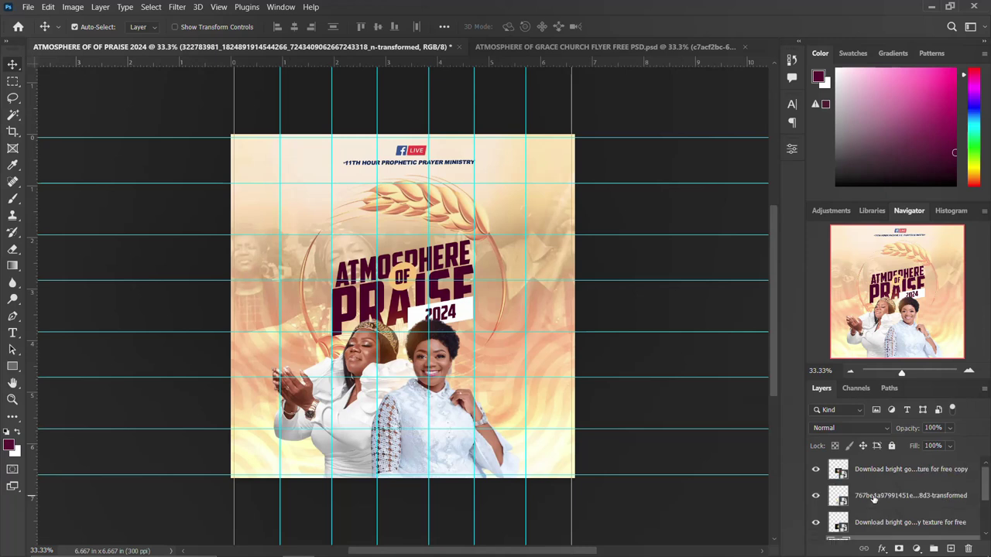
{"action": "scroll", "coordinate": [873, 499], "scroll_direction": "down", "scroll_amount": 4}
{"action": "scroll", "coordinate": [881, 493], "scroll_direction": "up", "scroll_amount": 4}
Group the flare and photo layers and shift the group slightly right.
{"action": "left_click", "coordinate": [877, 471], "text": "shift"}
{"action": "key", "text": "ctrl+g"}
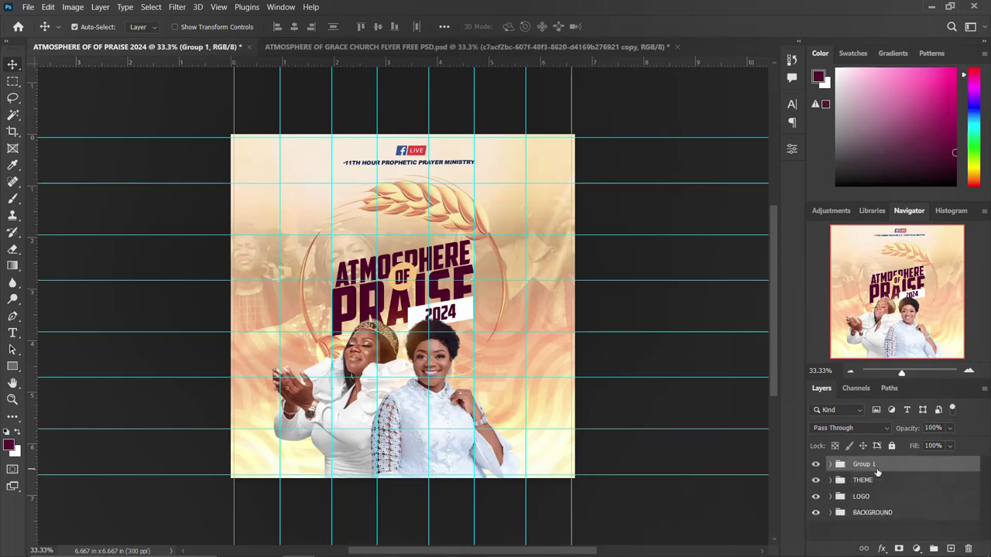
{"action": "key", "text": "ctrl+t"}
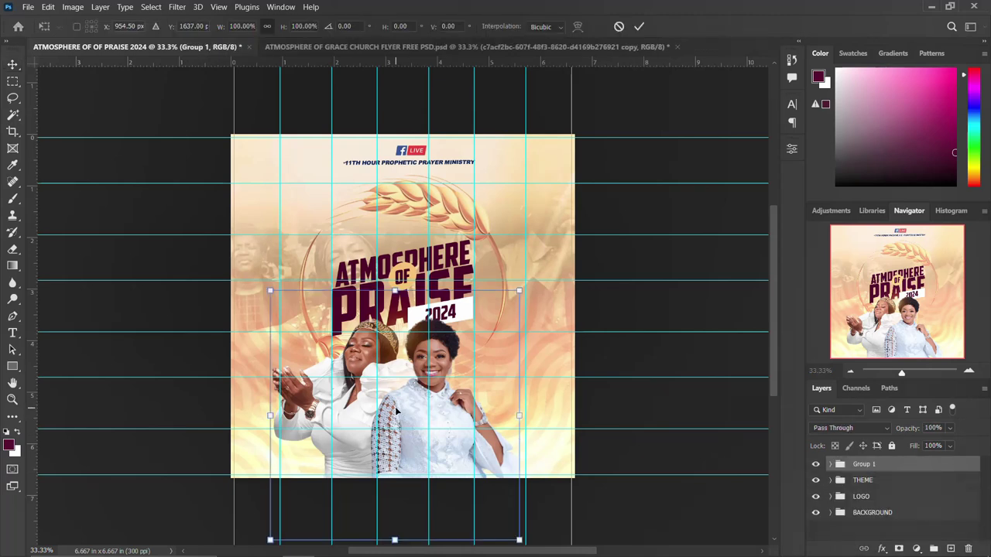
{"action": "left_click_drag", "start_coordinate": [395, 410], "coordinate": [409, 409]}
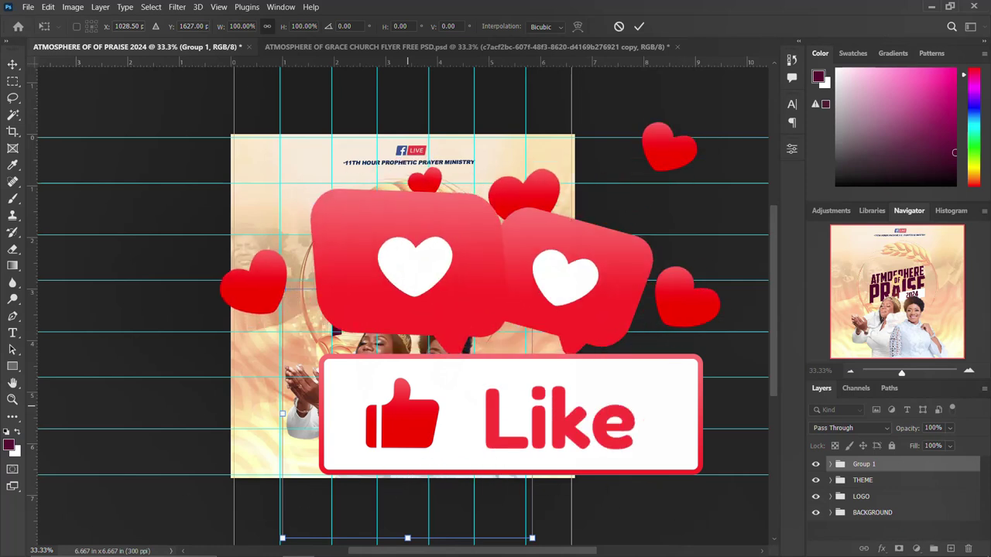
{"action": "key", "text": "Return"}
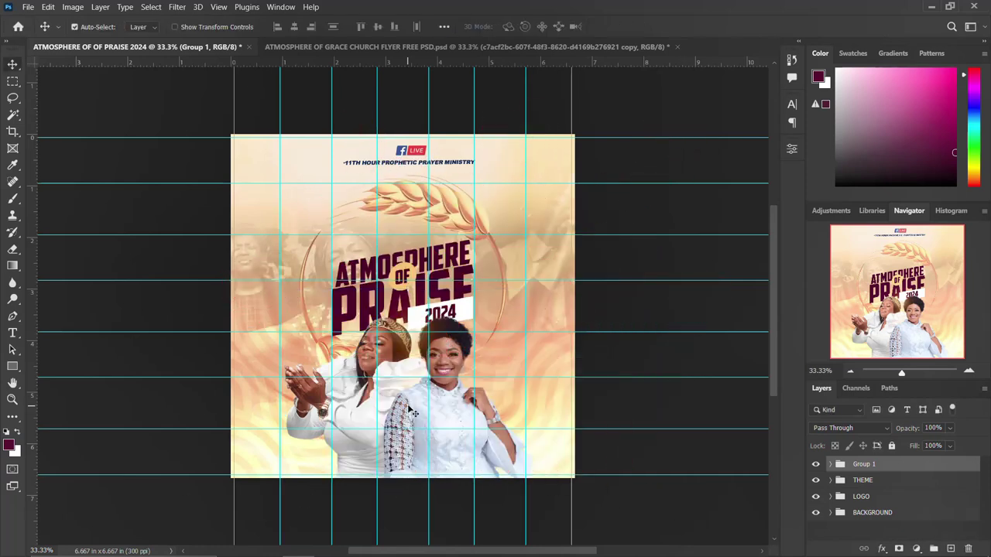
Rename Group 1 to IMAGES AND NAMES and toggle its visibility to check it.
{"action": "left_click", "coordinate": [867, 479]}
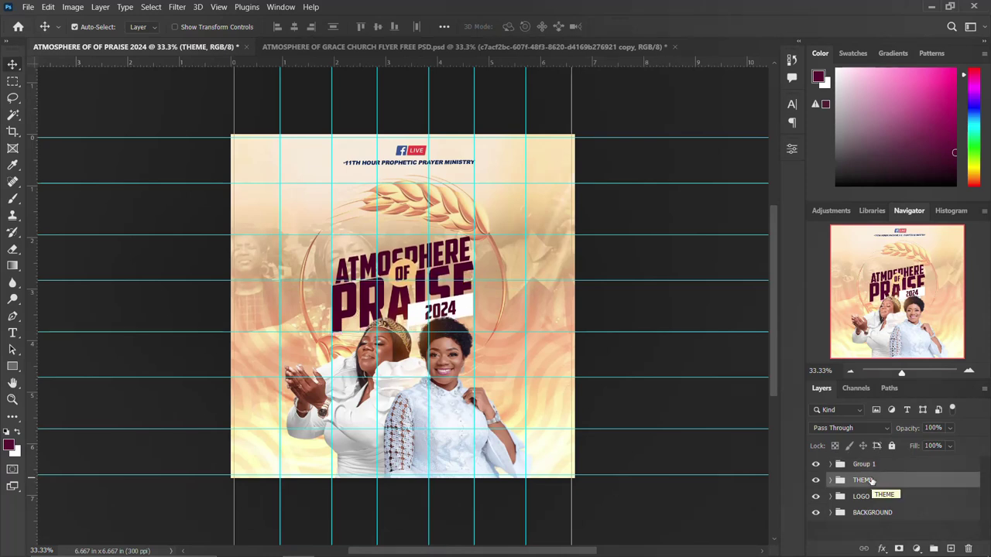
{"action": "left_click", "coordinate": [863, 463]}
{"action": "double_click", "coordinate": [863, 463]}
{"action": "type", "text": "IMAGES AND"}
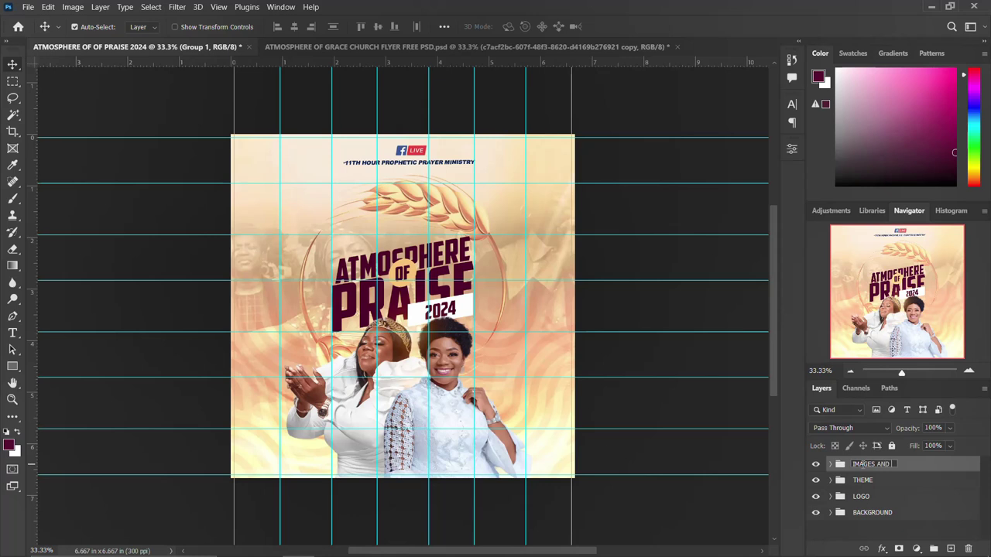
{"action": "type", "text": "NAMES"}
{"action": "key", "text": "Return"}
{"action": "left_click", "coordinate": [815, 464]}
{"action": "left_click", "coordinate": [815, 463]}
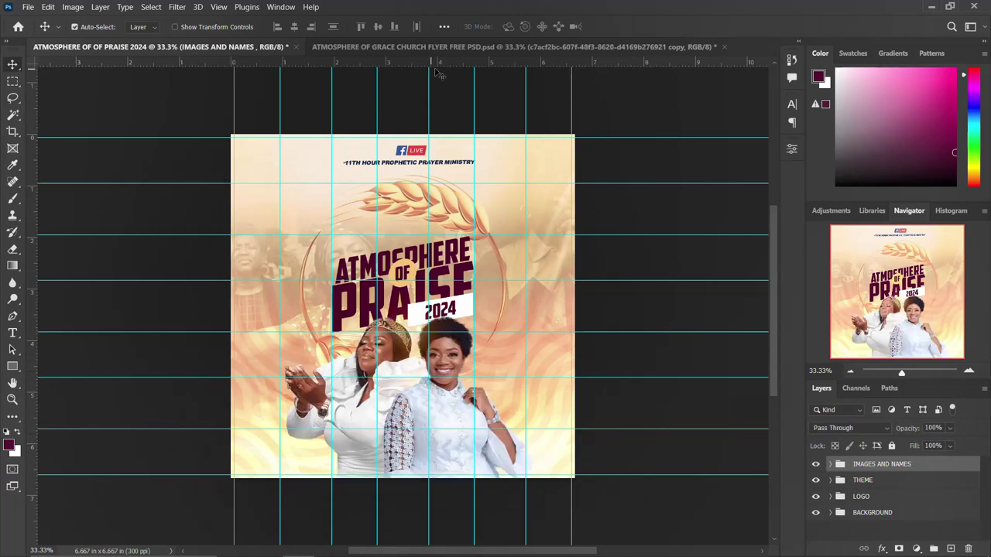
{"action": "left_click", "coordinate": [502, 48]}
Bring the left name caption from the template beside the left woman and check its font.
{"action": "left_click", "coordinate": [310, 354]}
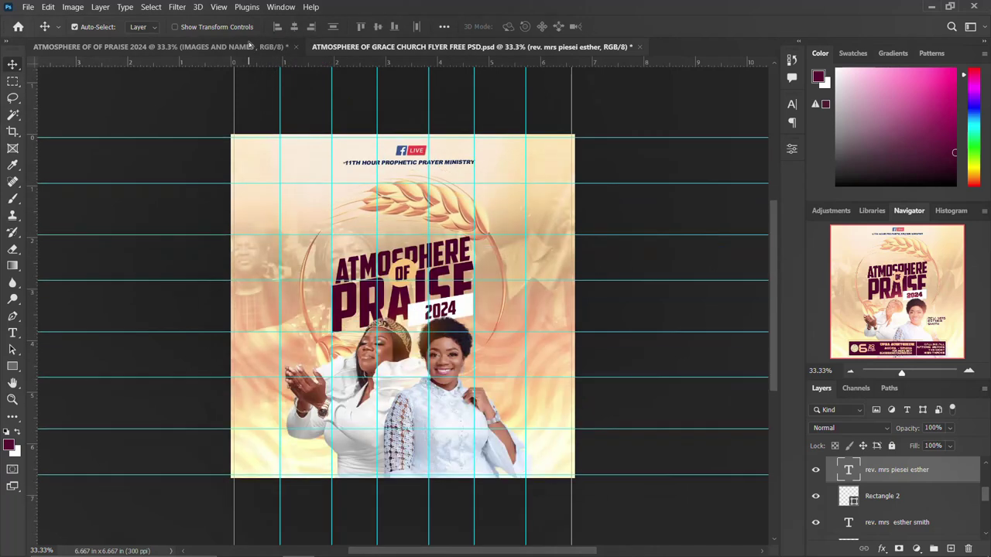
{"action": "left_click", "coordinate": [250, 46]}
{"action": "left_click_drag", "start_coordinate": [294, 344], "coordinate": [319, 353]}
{"action": "left_click", "coordinate": [791, 104]}
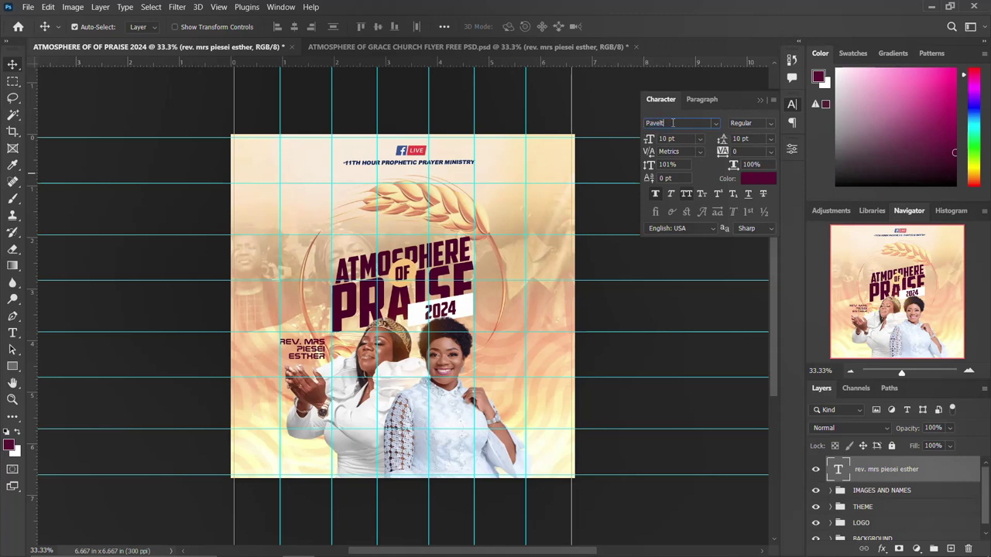
{"action": "left_click", "coordinate": [791, 106]}
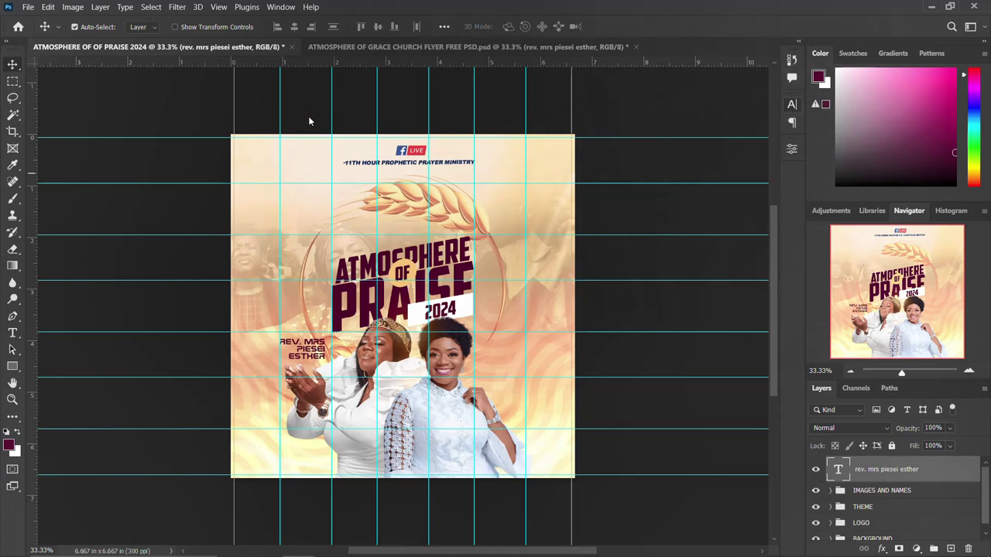
Add the second caption beside the right woman and move both captions into IMAGES AND NAMES.
{"action": "left_click", "coordinate": [370, 47]}
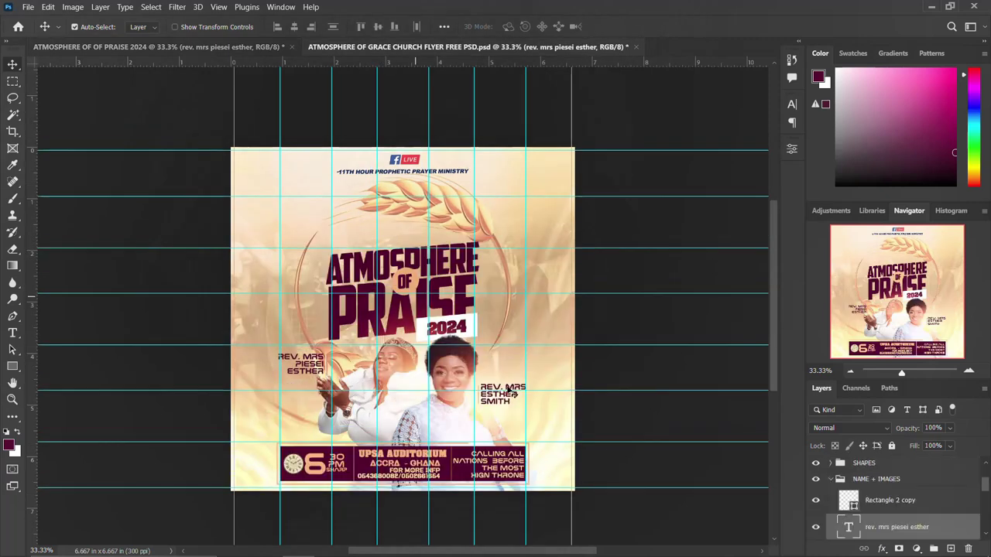
{"action": "left_click_drag", "start_coordinate": [502, 405], "coordinate": [488, 372]}
{"action": "left_click", "coordinate": [314, 358]}
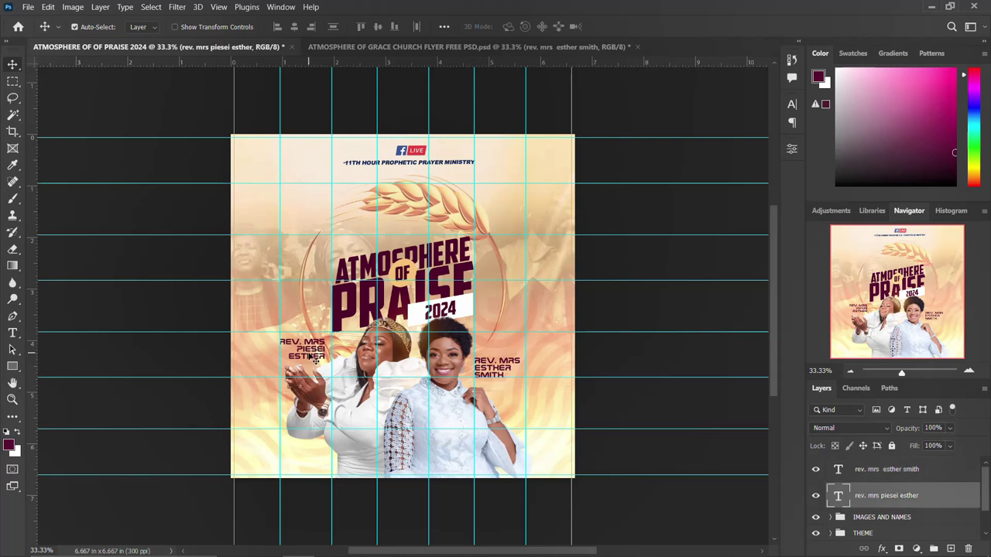
{"action": "left_click_drag", "start_coordinate": [314, 358], "coordinate": [315, 359]}
{"action": "left_click_drag", "start_coordinate": [897, 496], "coordinate": [890, 516]}
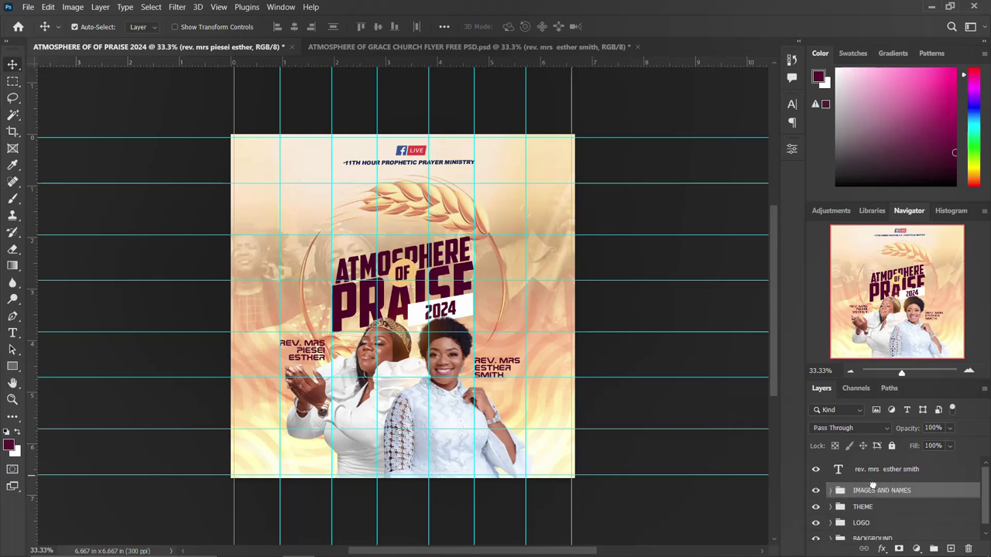
{"action": "left_click_drag", "start_coordinate": [890, 470], "coordinate": [861, 490]}
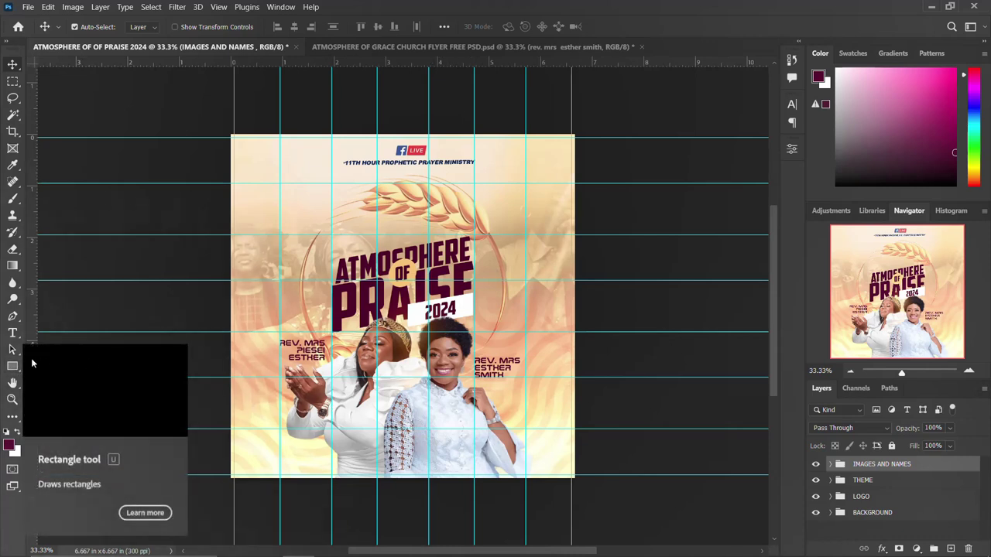
Draw a wide, short rectangle (1430 x 209 px) across the flyer's lower edge.
{"action": "left_click", "coordinate": [12, 368]}
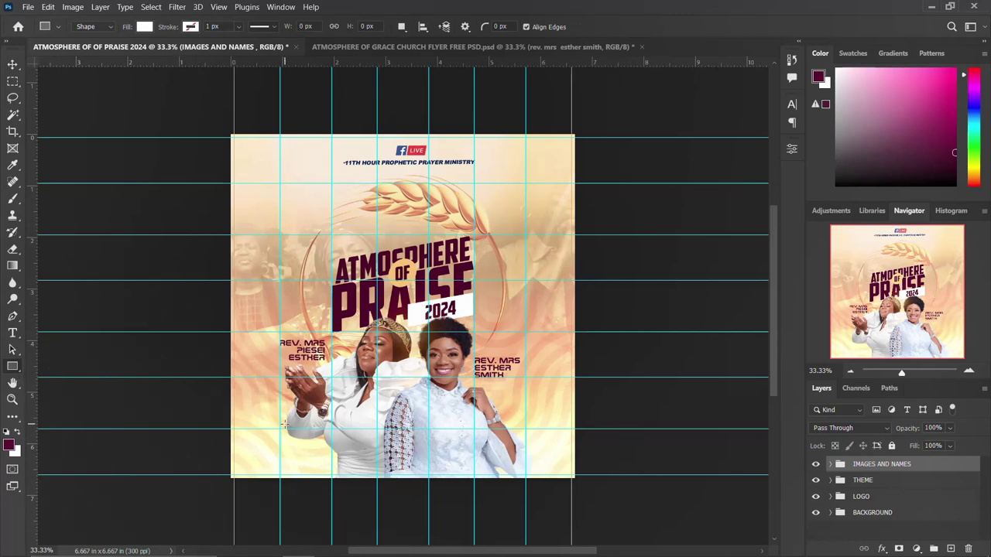
{"action": "left_click_drag", "start_coordinate": [280, 431], "coordinate": [525, 465]}
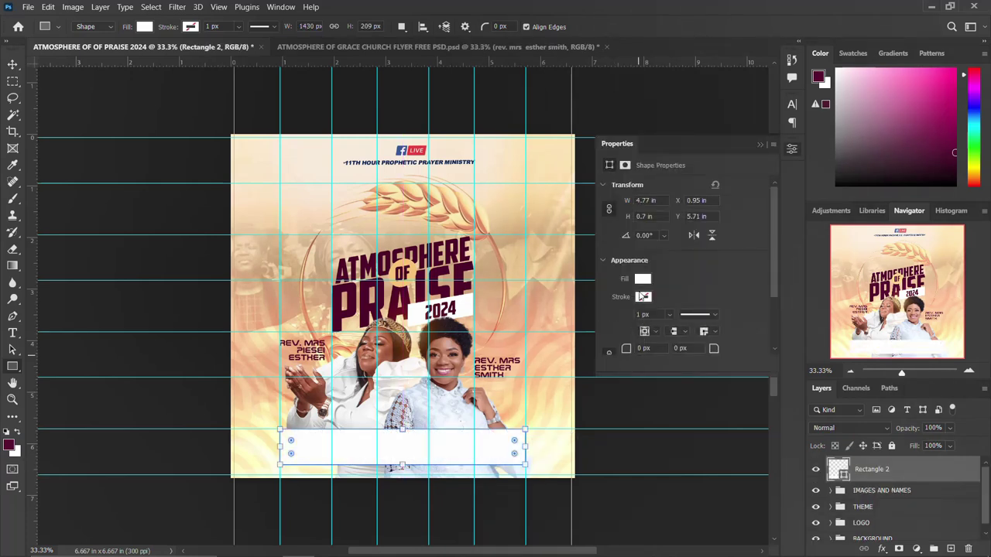
Fill Rectangle 2 with the recently used dark maroon colour.
{"action": "left_click", "coordinate": [643, 280]}
{"action": "left_click", "coordinate": [611, 347]}
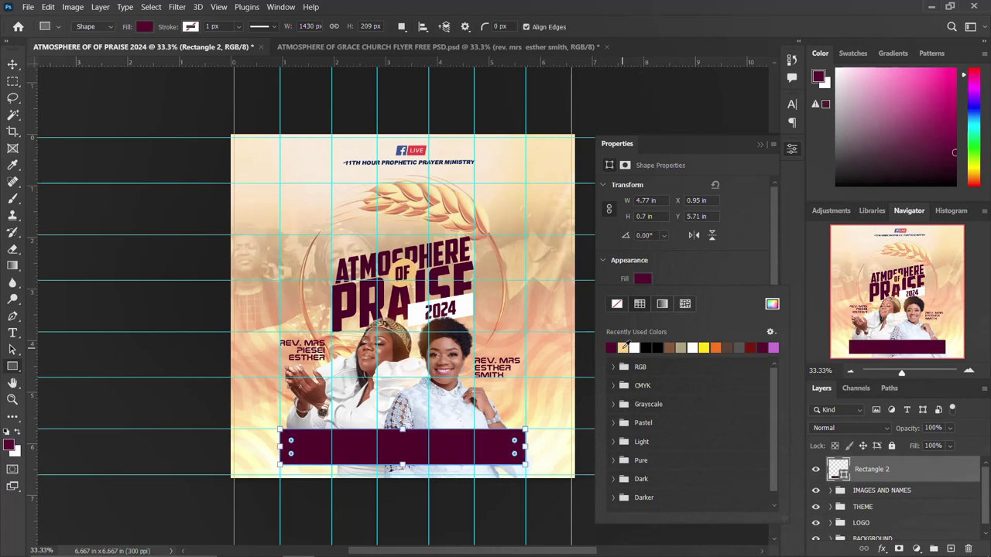
{"action": "left_click", "coordinate": [790, 152]}
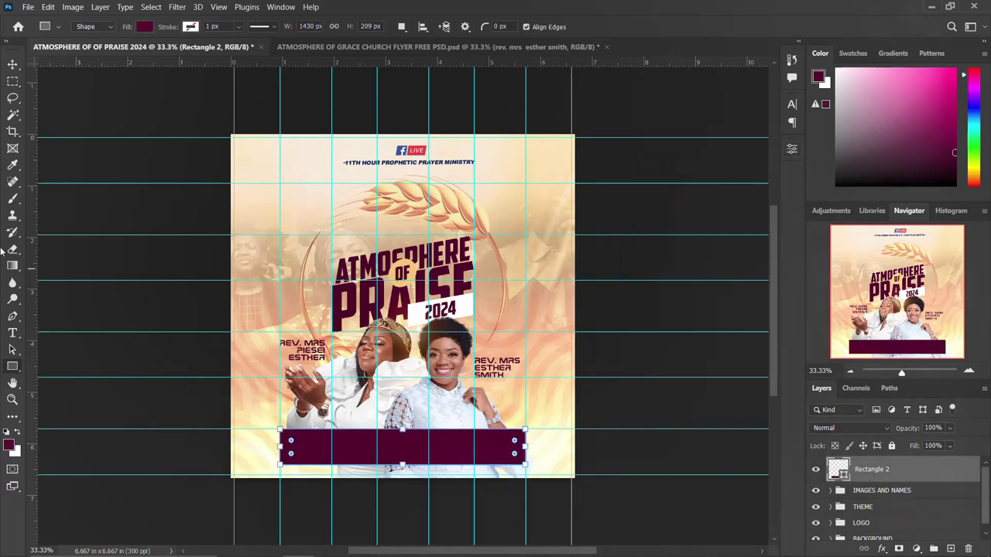
{"action": "left_click", "coordinate": [12, 65]}
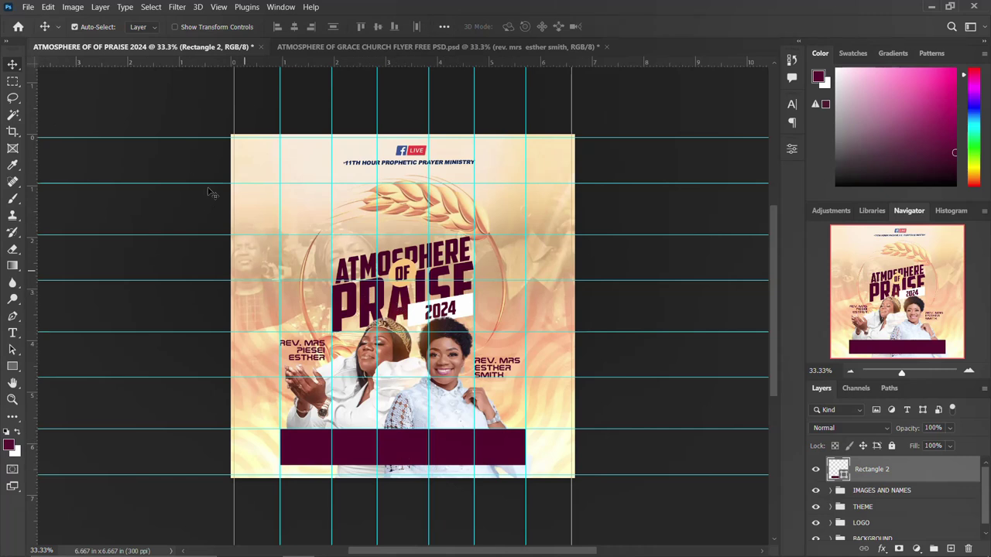
Place the clock image from the project folder onto the flyer.
{"action": "mouse_move", "coordinate": [310, 554]}
{"action": "mouse_move", "coordinate": [267, 546]}
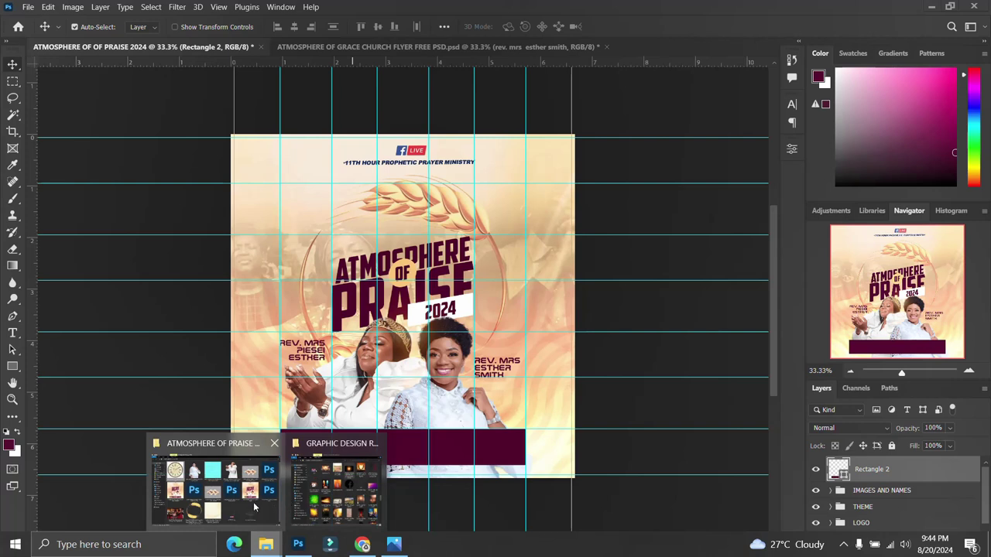
{"action": "left_click", "coordinate": [254, 501]}
{"action": "left_click_drag", "start_coordinate": [195, 147], "coordinate": [318, 446]}
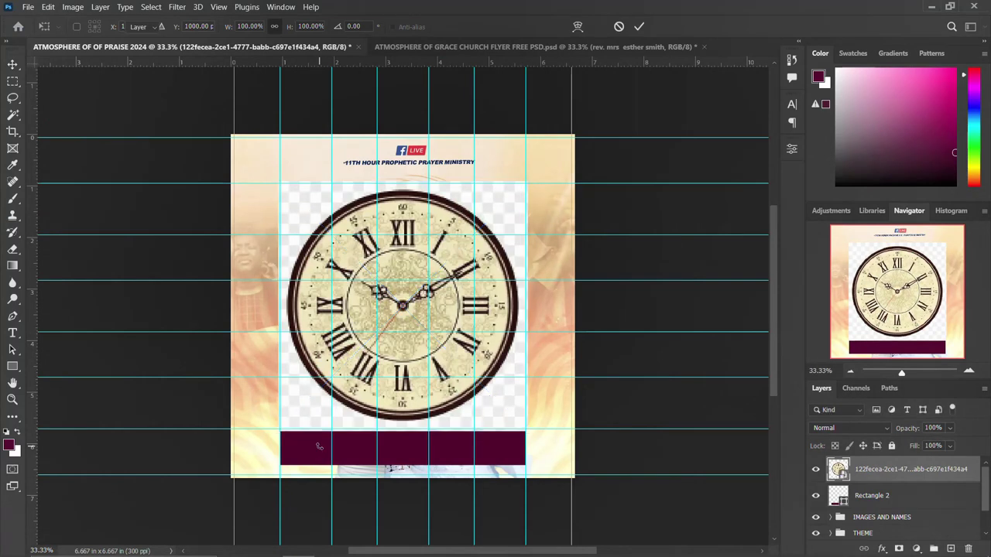
{"action": "key", "text": "Return"}
Rasterize the clock layer and delete its fake checkerboard background with the Magic Wand.
{"action": "right_click", "coordinate": [900, 468]}
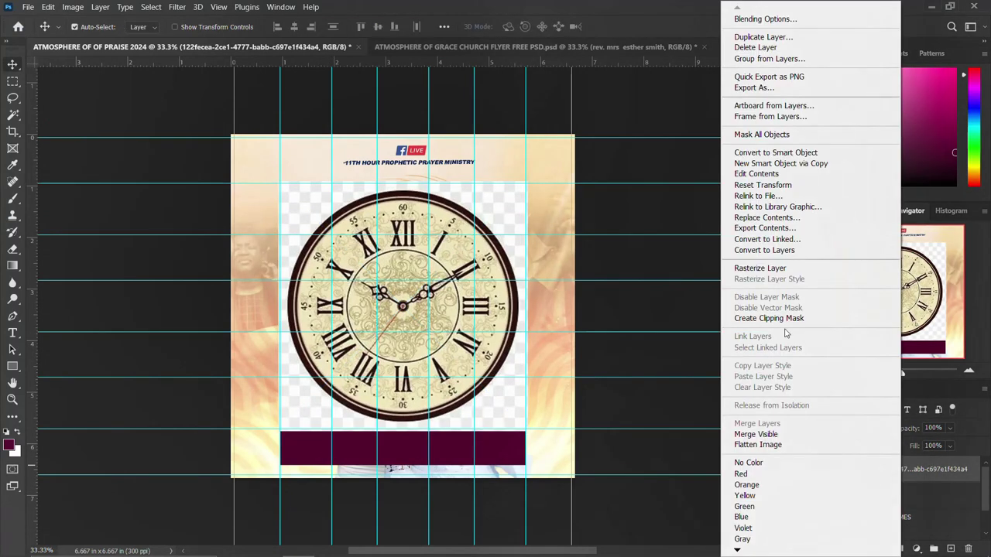
{"action": "left_click", "coordinate": [766, 268]}
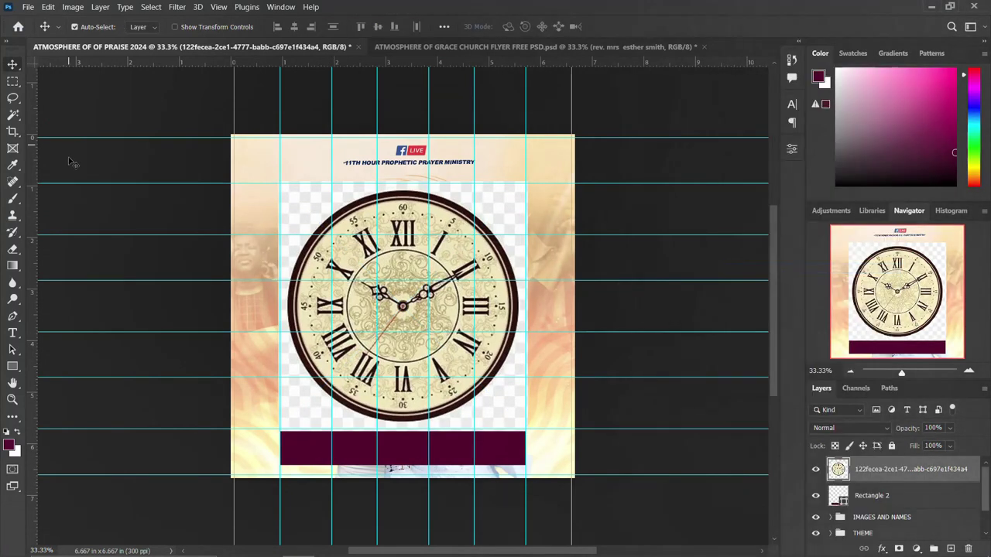
{"action": "key", "text": "w"}
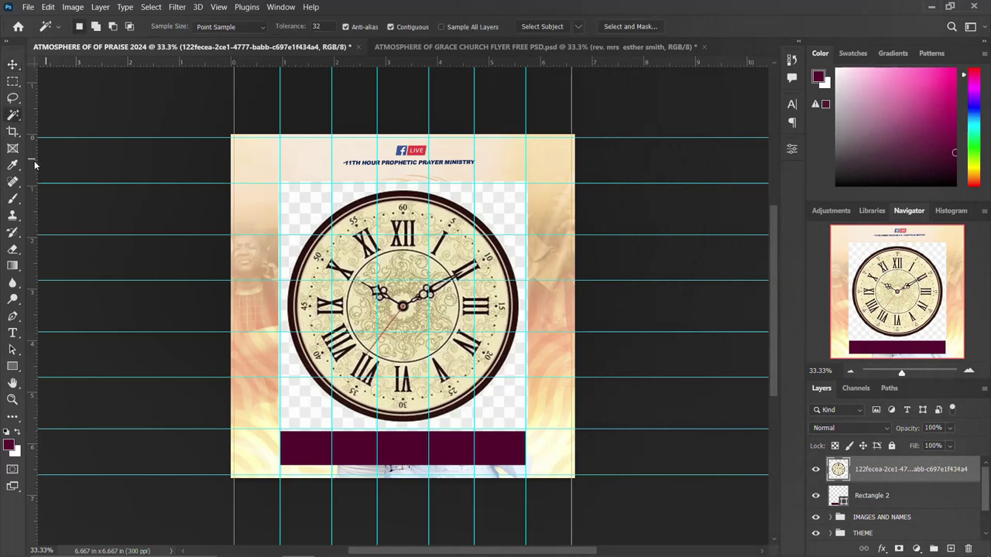
{"action": "right_click", "coordinate": [12, 114]}
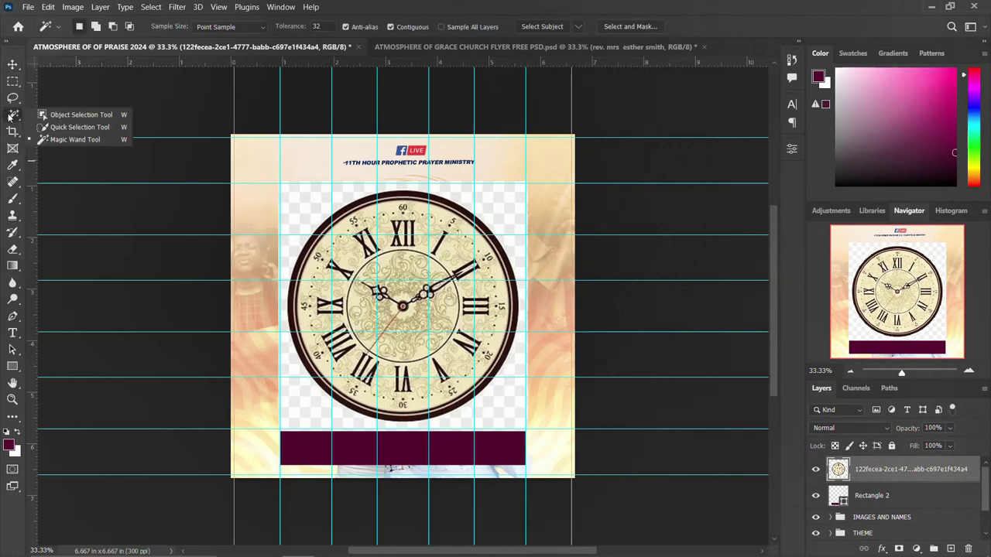
{"action": "left_click", "coordinate": [56, 140]}
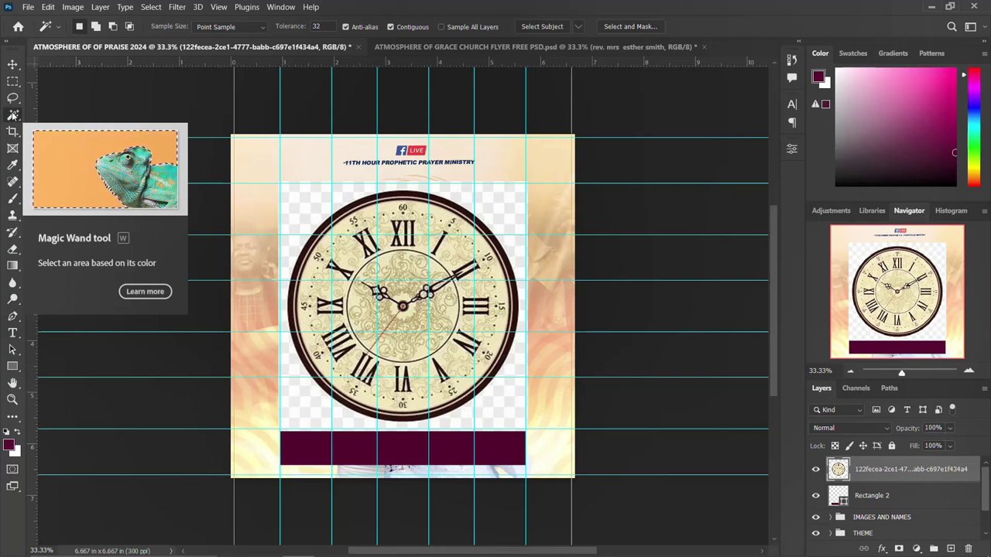
{"action": "left_click", "coordinate": [304, 208]}
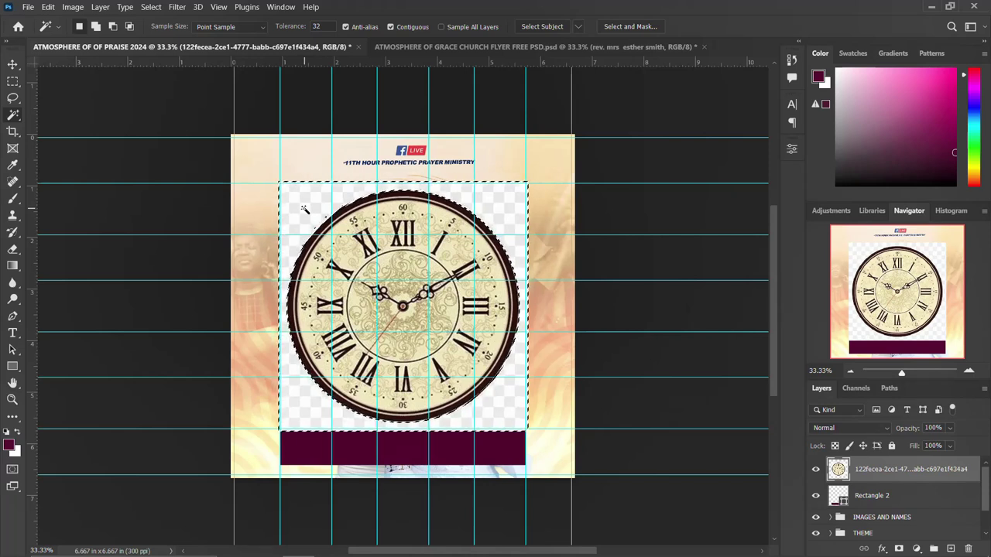
{"action": "key", "text": "Delete"}
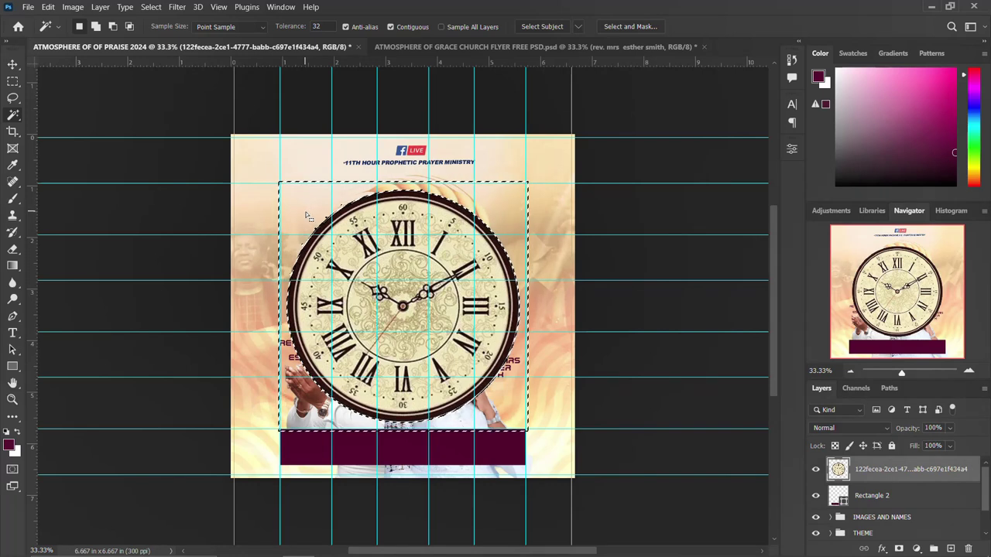
{"action": "key", "text": "v"}
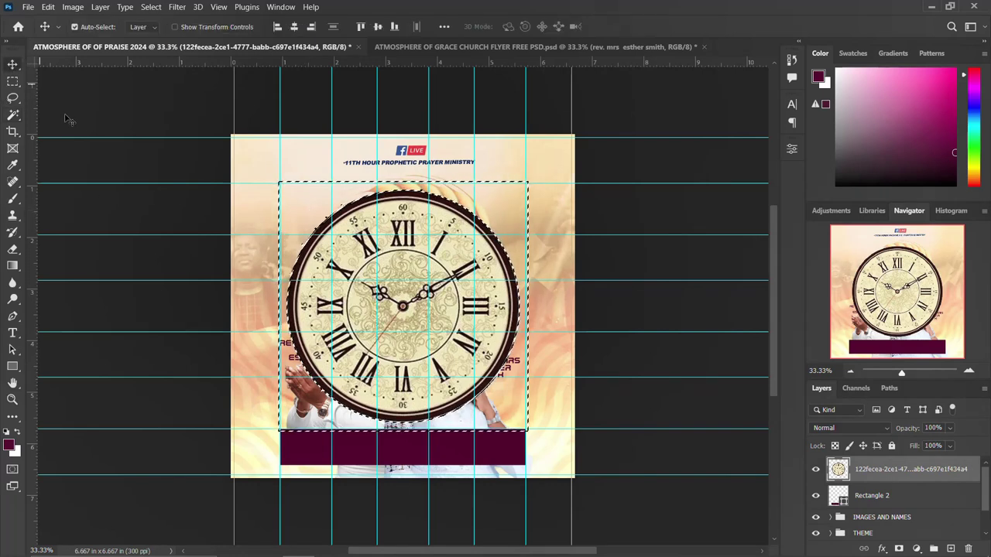
{"action": "key", "text": "ctrl+d"}
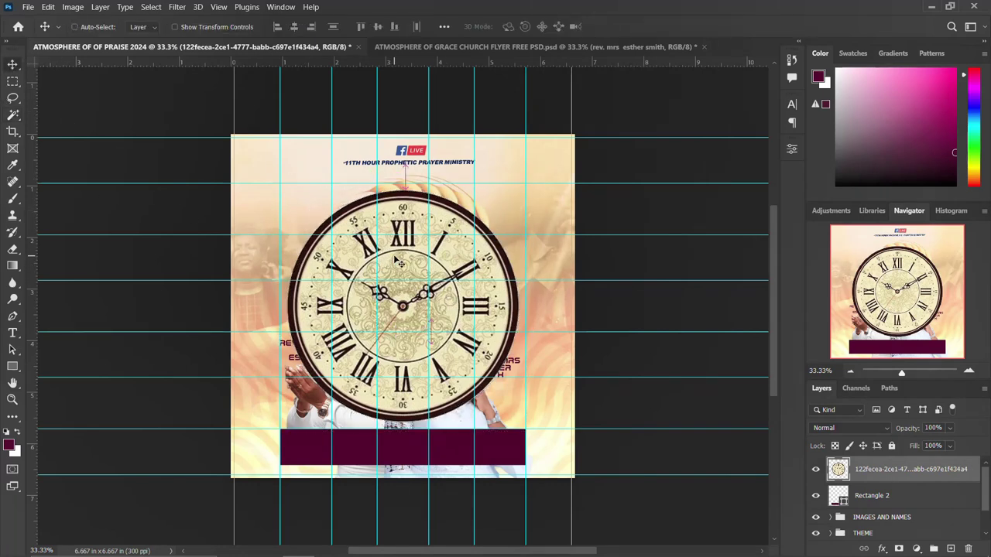
Shrink the clock to a small icon at the maroon bar's left end.
{"action": "key", "text": "ctrl+t"}
{"action": "left_click_drag", "start_coordinate": [518, 188], "coordinate": [413, 295]}
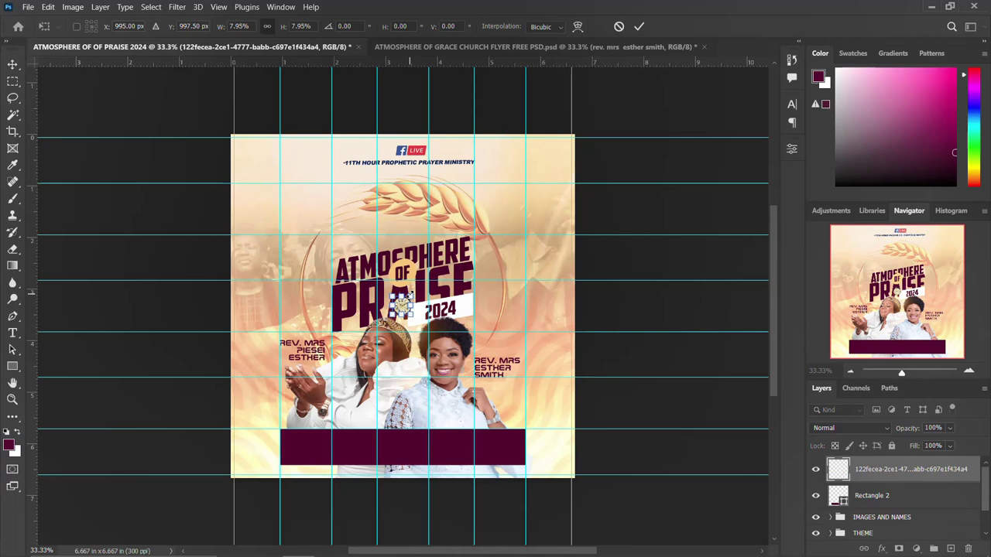
{"action": "key", "text": "Return"}
{"action": "left_click_drag", "start_coordinate": [404, 307], "coordinate": [299, 444]}
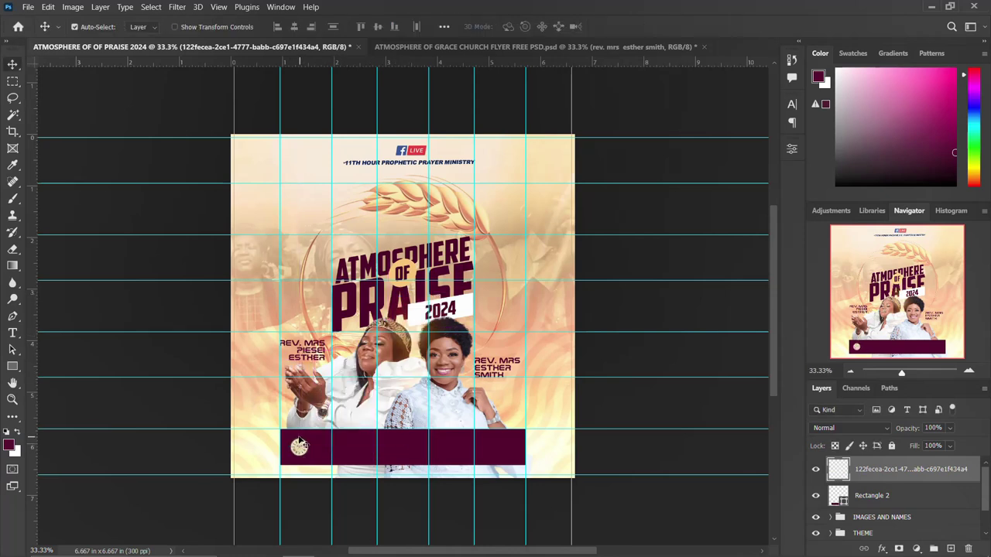
Select the template's 6, PM and SHARP time text layers.
{"action": "left_click", "coordinate": [438, 48]}
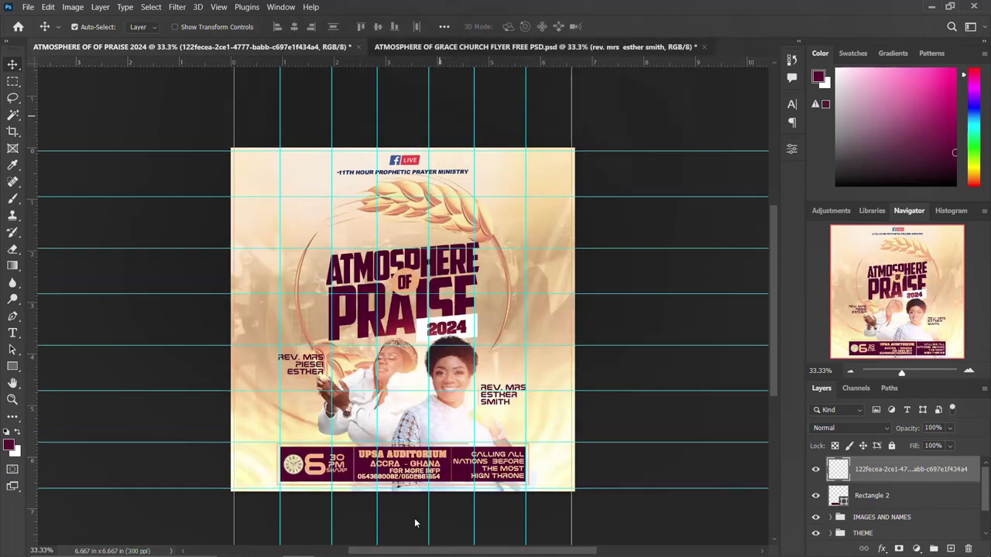
{"action": "left_click", "coordinate": [313, 467]}
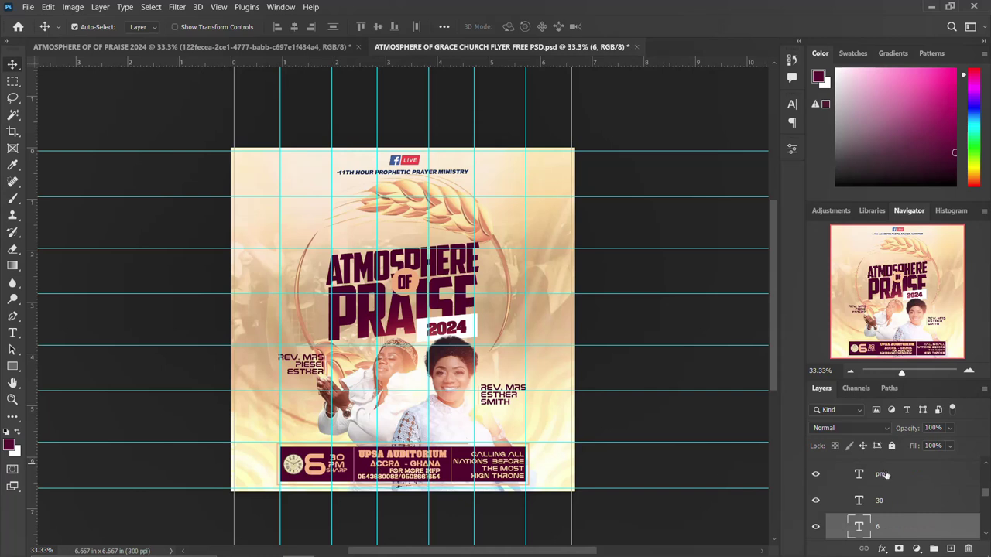
{"action": "scroll", "coordinate": [886, 500], "scroll_direction": "up", "scroll_amount": 1}
{"action": "left_click", "coordinate": [886, 500]}
{"action": "scroll", "coordinate": [887, 499], "scroll_direction": "up", "scroll_amount": 1}
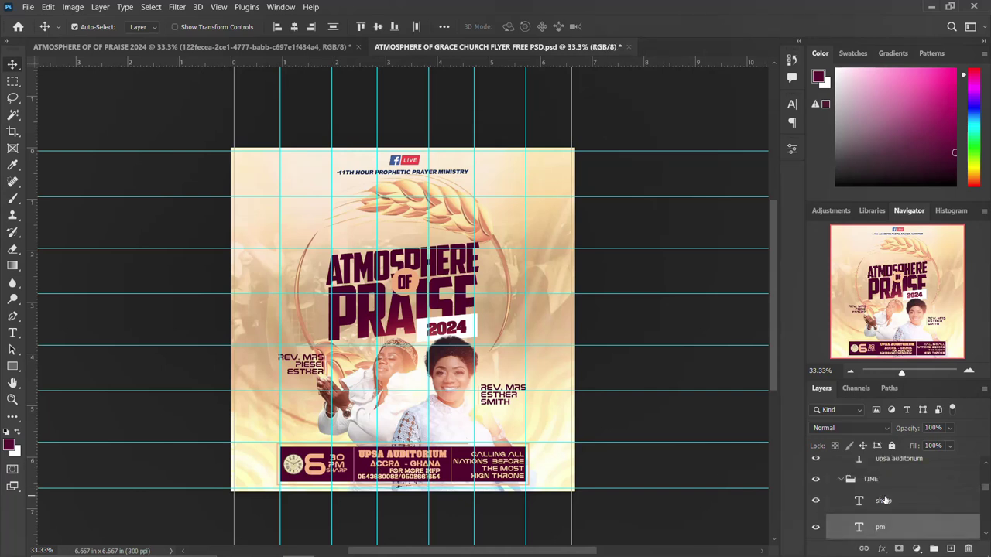
{"action": "left_click", "coordinate": [300, 464], "text": "shift"}
{"action": "left_click_drag", "start_coordinate": [314, 446], "coordinate": [316, 438]}
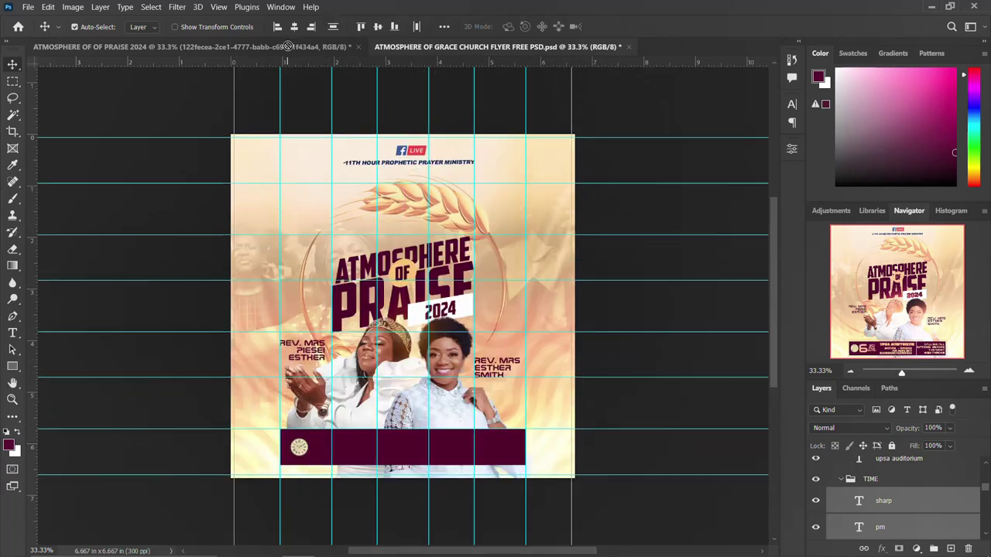
Paste the time text into the flyer and position it beside the clock icon.
{"action": "left_click", "coordinate": [288, 46]}
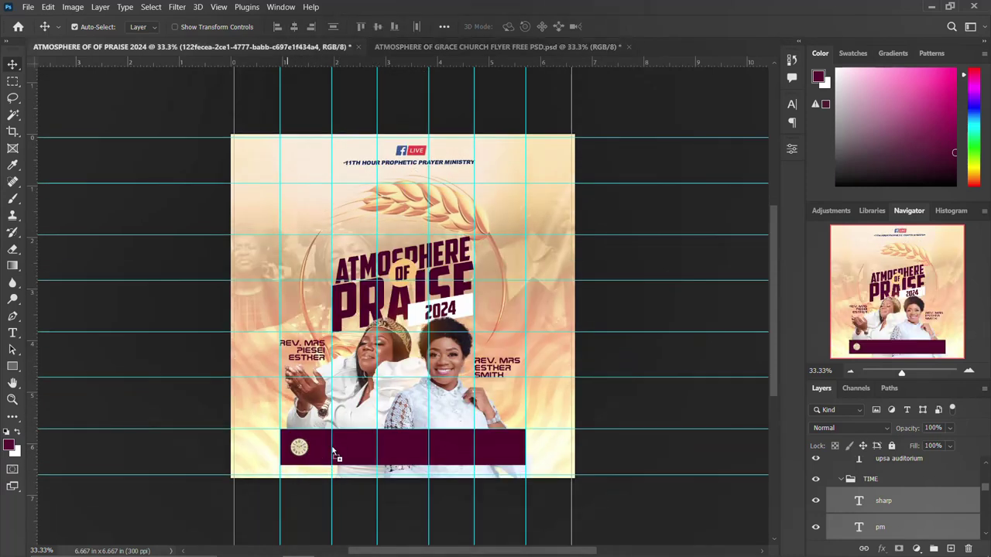
{"action": "key", "text": "ctrl+v"}
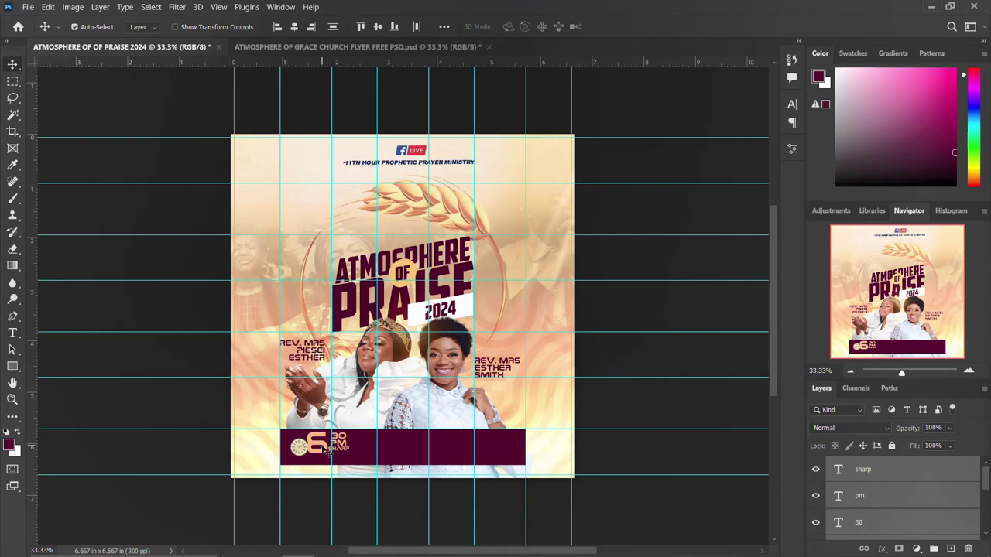
{"action": "left_click_drag", "start_coordinate": [324, 447], "coordinate": [328, 452]}
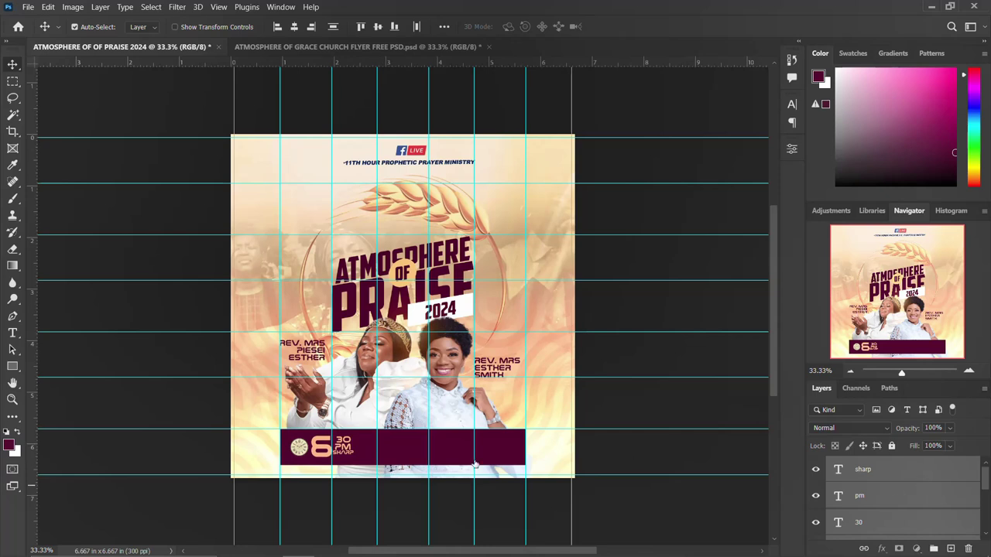
{"action": "left_click", "coordinate": [319, 449]}
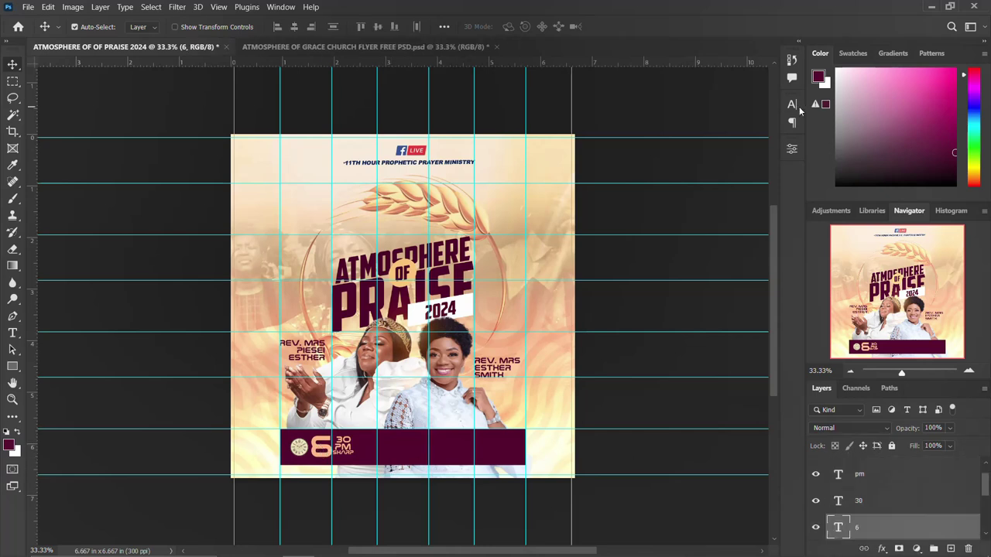
{"action": "left_click", "coordinate": [791, 104]}
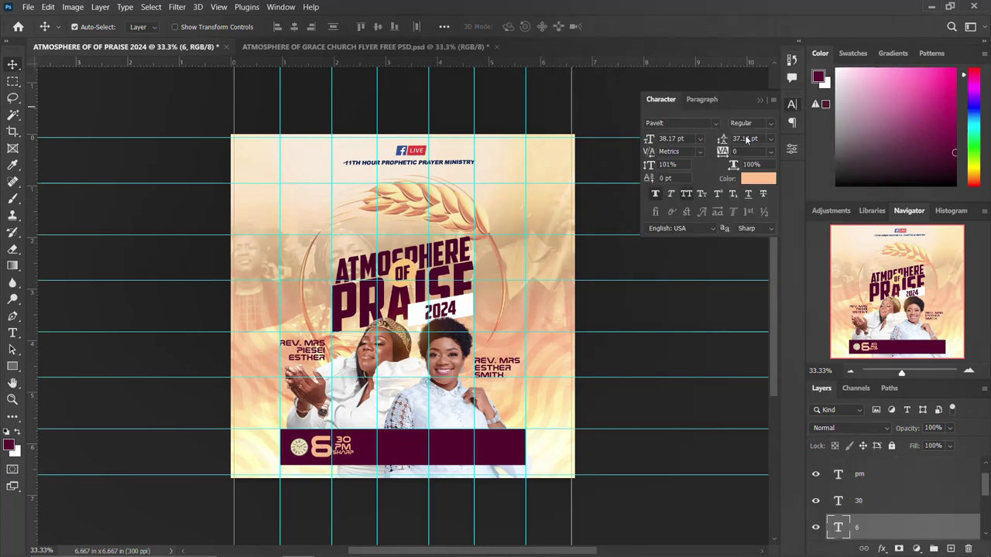
{"action": "left_click", "coordinate": [790, 104]}
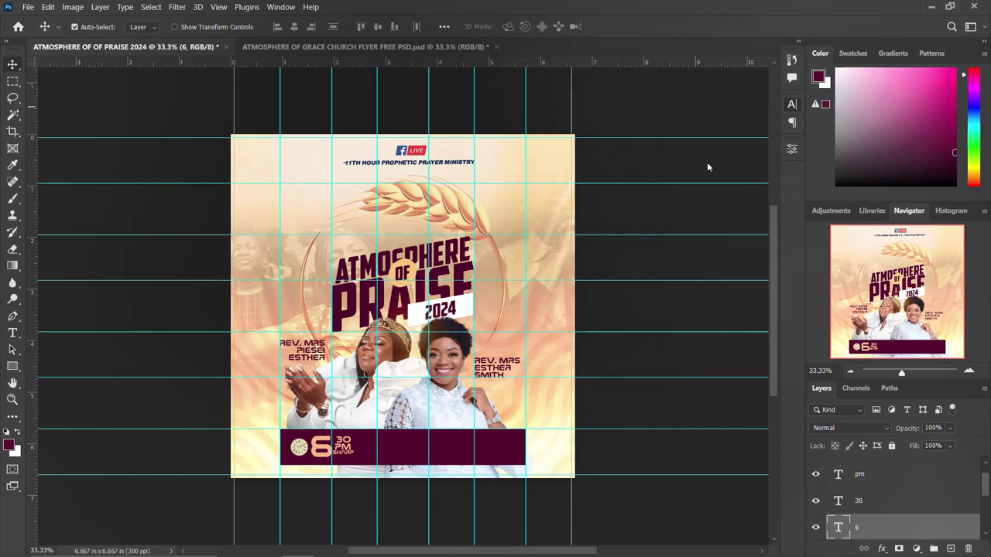
{"action": "left_click", "coordinate": [350, 454]}
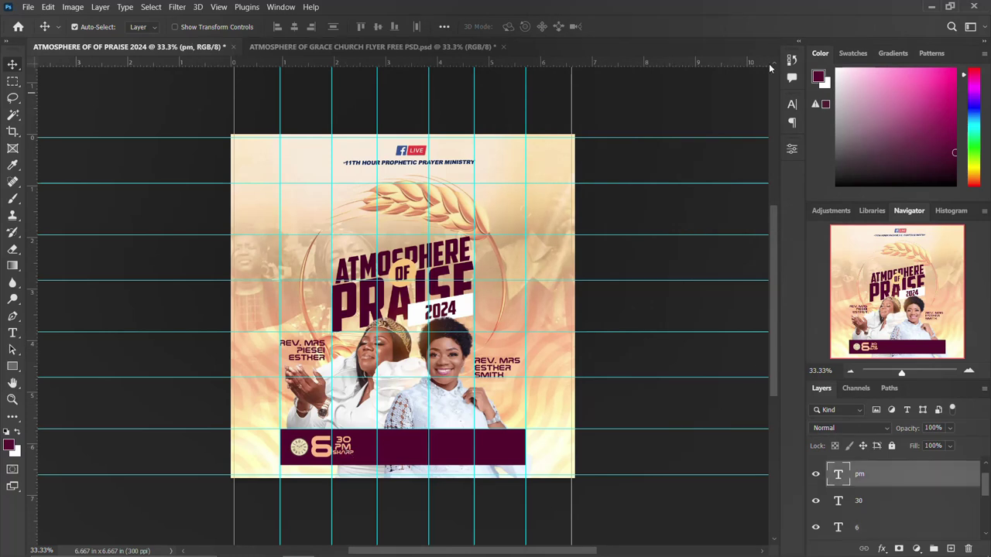
{"action": "left_click", "coordinate": [790, 106]}
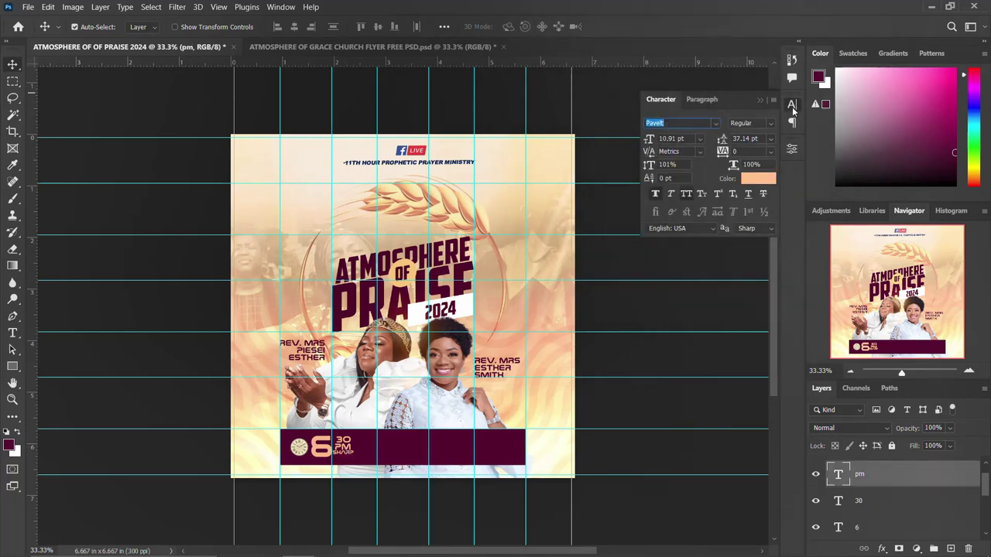
{"action": "left_click", "coordinate": [790, 106]}
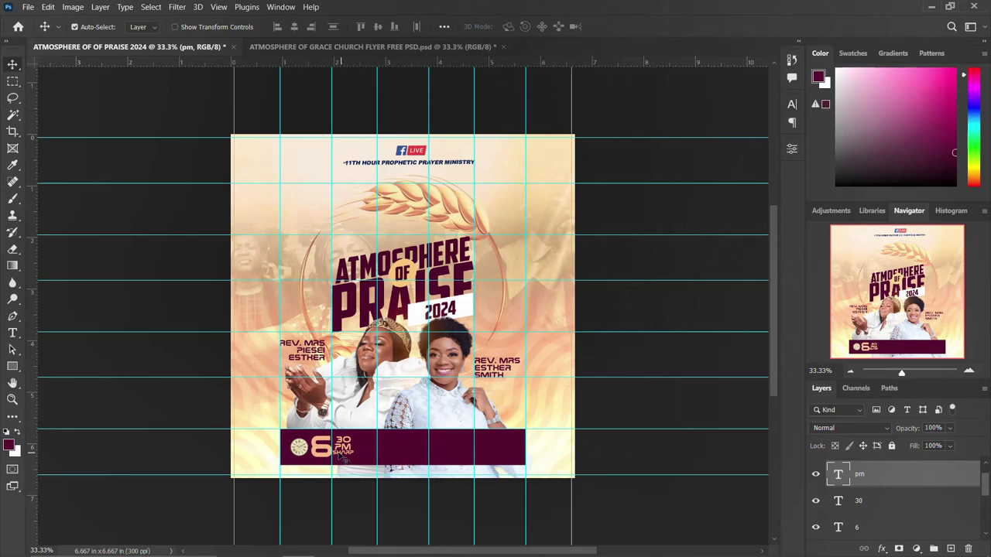
{"action": "scroll", "coordinate": [898, 486], "scroll_direction": "down", "scroll_amount": 2}
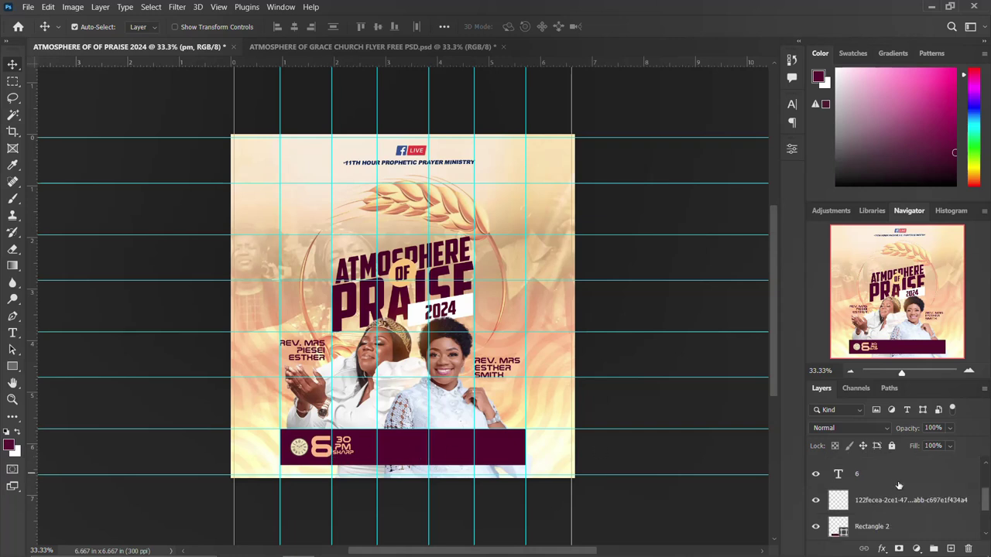
{"action": "left_click", "coordinate": [882, 501]}
{"action": "scroll", "coordinate": [882, 500], "scroll_direction": "up", "scroll_amount": 3}
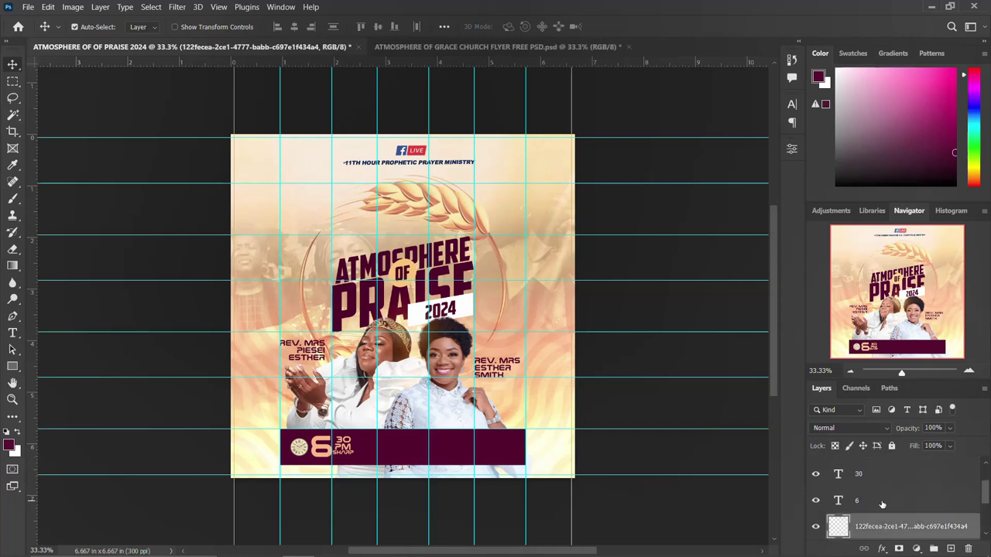
{"action": "left_click", "coordinate": [877, 470], "text": "shift"}
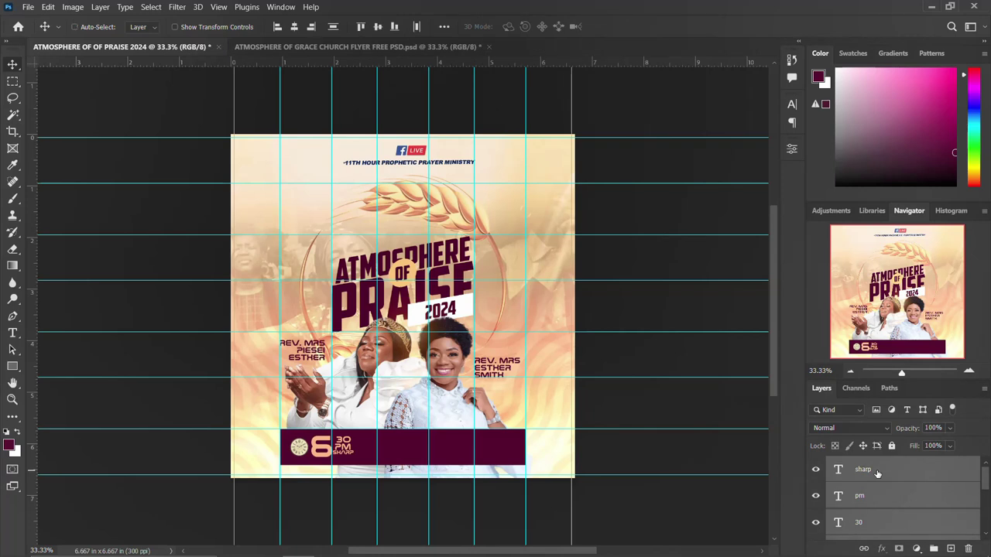
Group the clock and time layers into a folder named TIME.
{"action": "key", "text": "ctrl+g"}
{"action": "left_click", "coordinate": [815, 465]}
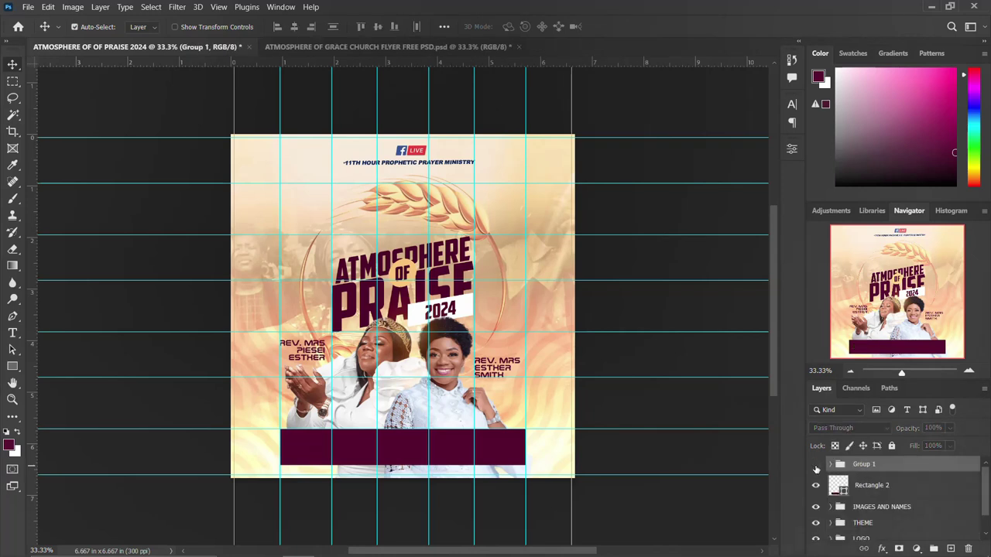
{"action": "left_click", "coordinate": [815, 464]}
{"action": "double_click", "coordinate": [871, 464]}
{"action": "type", "text": "t"}
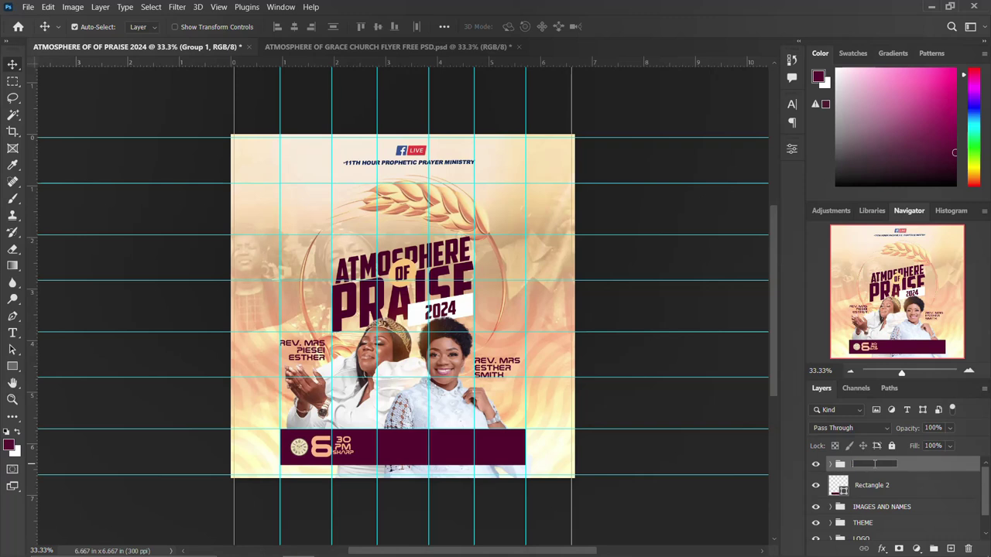
{"action": "key", "text": "Return"}
{"action": "left_click", "coordinate": [815, 464]}
{"action": "left_click", "coordinate": [815, 465]}
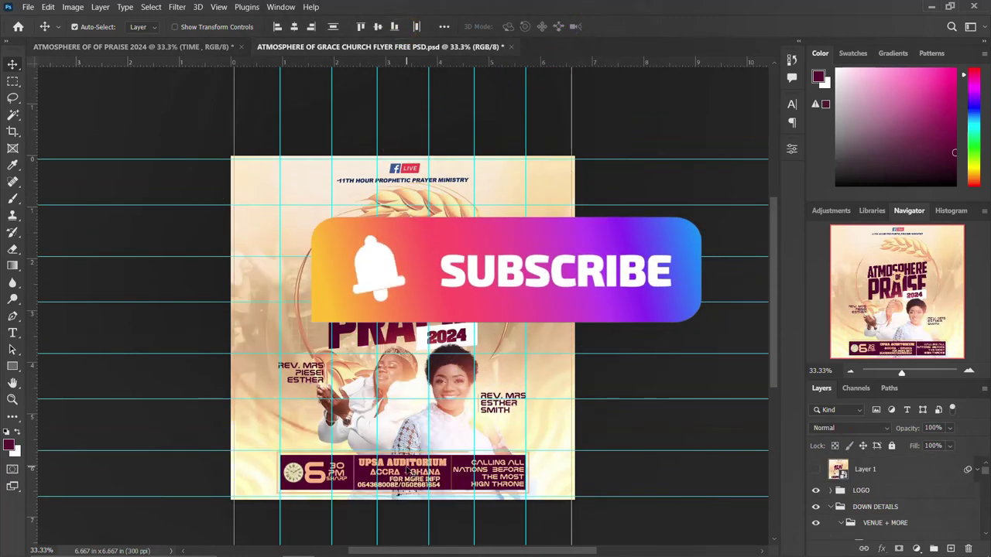
Copy the UPSA AUDITORIUM, ACCRA - GHANA, contact and CALLING ALL NATIONS layers into the maroon bar and group them.
{"action": "left_click", "coordinate": [422, 462]}
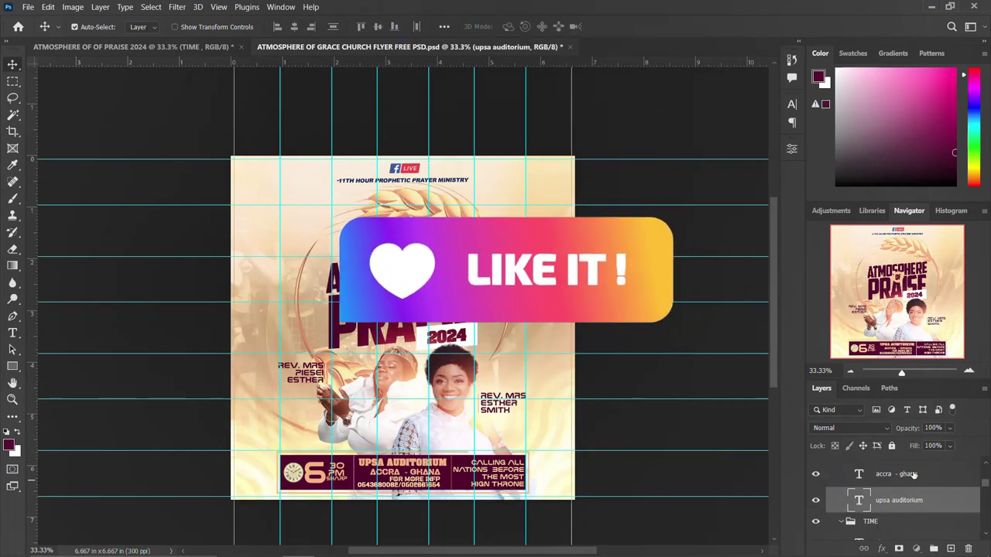
{"action": "left_click", "coordinate": [912, 475]}
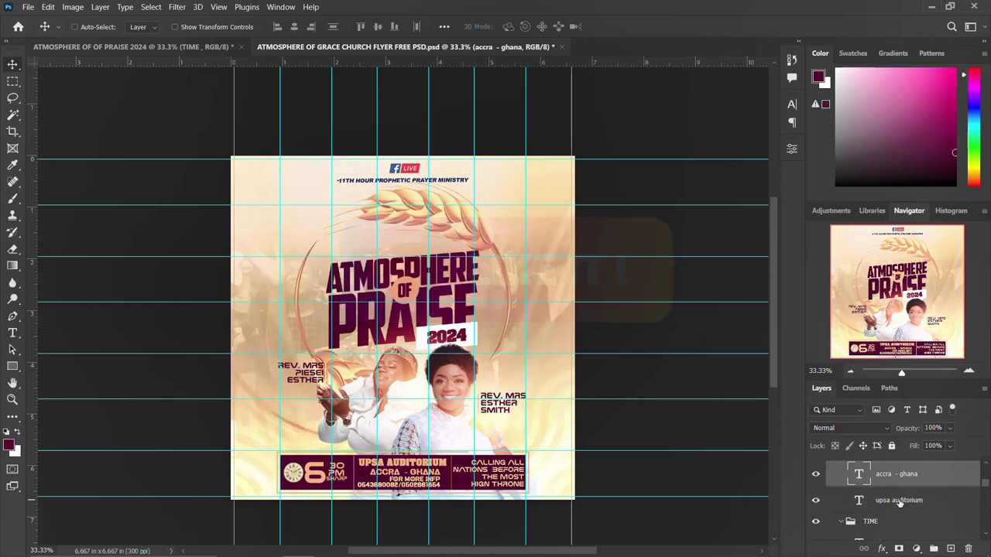
{"action": "scroll", "coordinate": [909, 481], "scroll_direction": "up", "scroll_amount": 1}
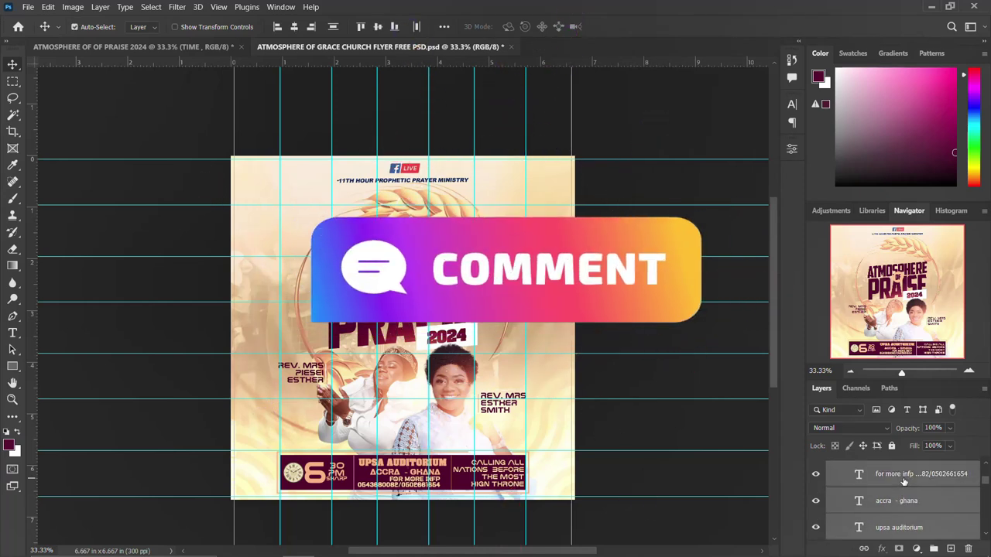
{"action": "scroll", "coordinate": [902, 487], "scroll_direction": "up", "scroll_amount": 2}
{"action": "left_click", "coordinate": [887, 500]}
{"action": "left_click_drag", "start_coordinate": [403, 468], "coordinate": [418, 439]}
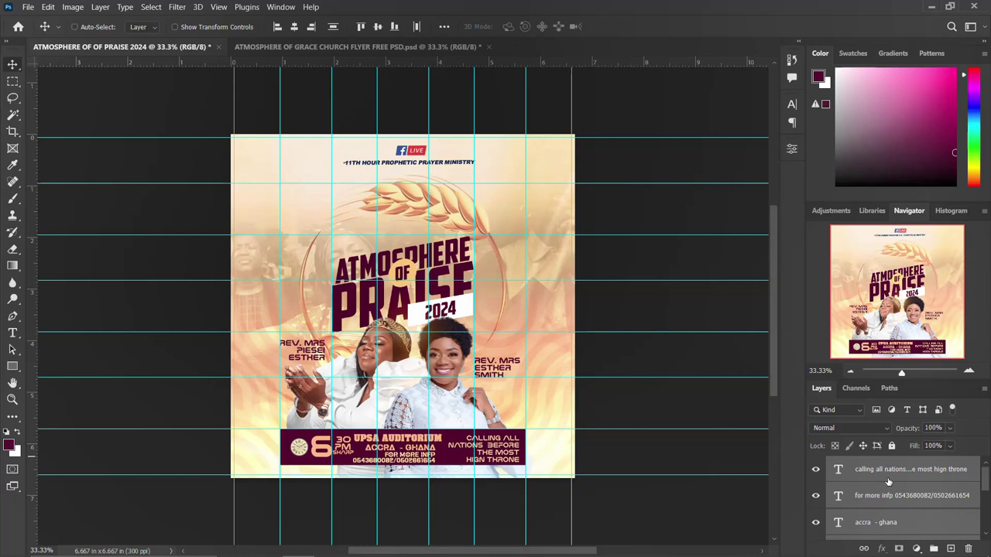
{"action": "key", "text": "ctrl+g"}
Rename Group 1 to 'LOCATION & DATE' in the Layers panel.
{"action": "left_click", "coordinate": [868, 480]}
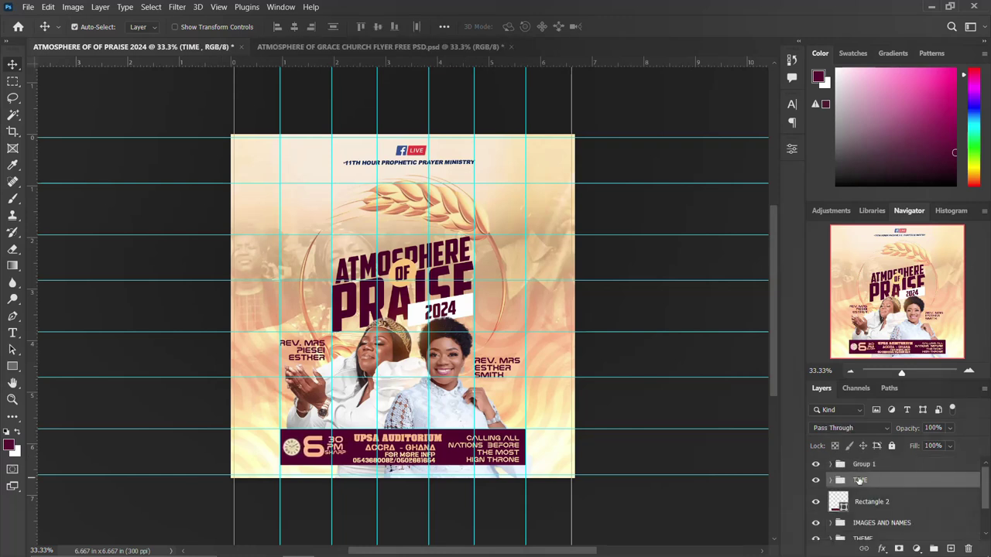
{"action": "left_click", "coordinate": [863, 464]}
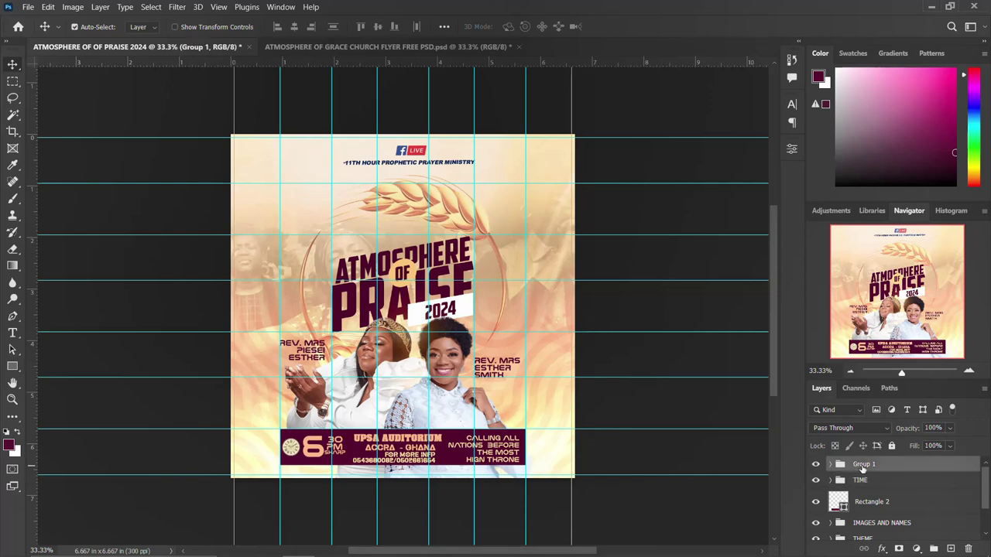
{"action": "double_click", "coordinate": [862, 465]}
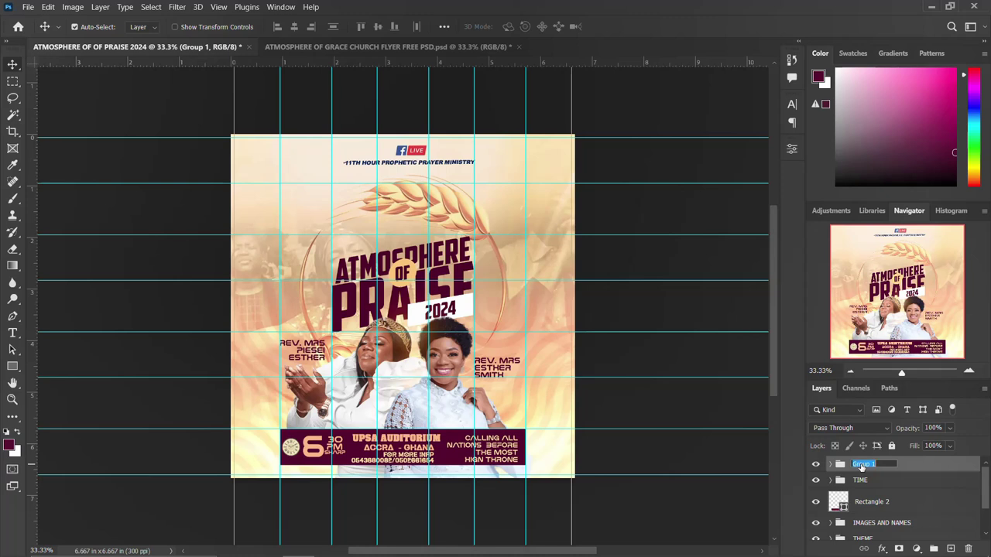
{"action": "key", "text": "BackSpace"}
{"action": "type", "text": "LOCATION & DATE"}
{"action": "key", "text": "Return"}
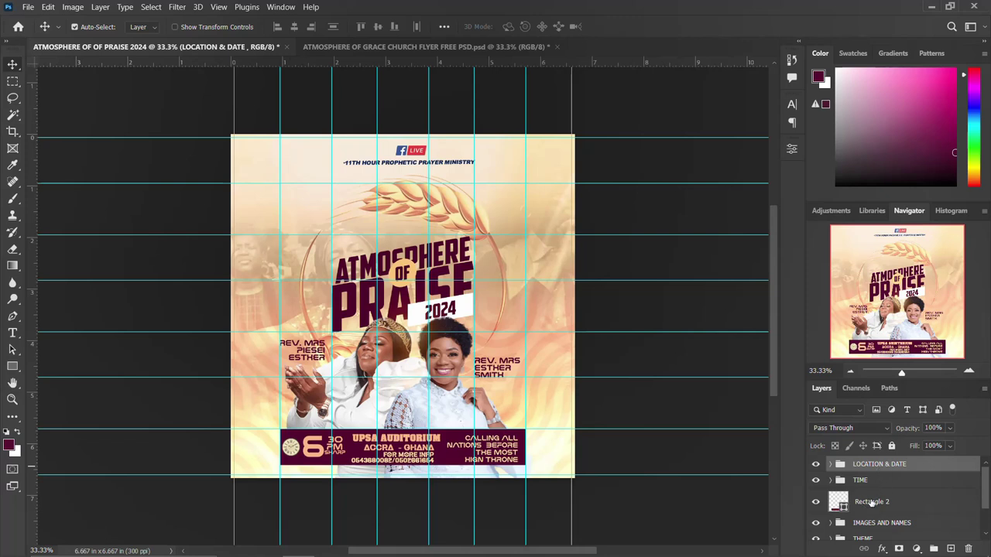
Group the LOCATION & DATE, TIME and Rectangle 2 layers into a new group.
{"action": "left_click", "coordinate": [872, 503], "text": "shift"}
{"action": "key", "text": "ctrl+g"}
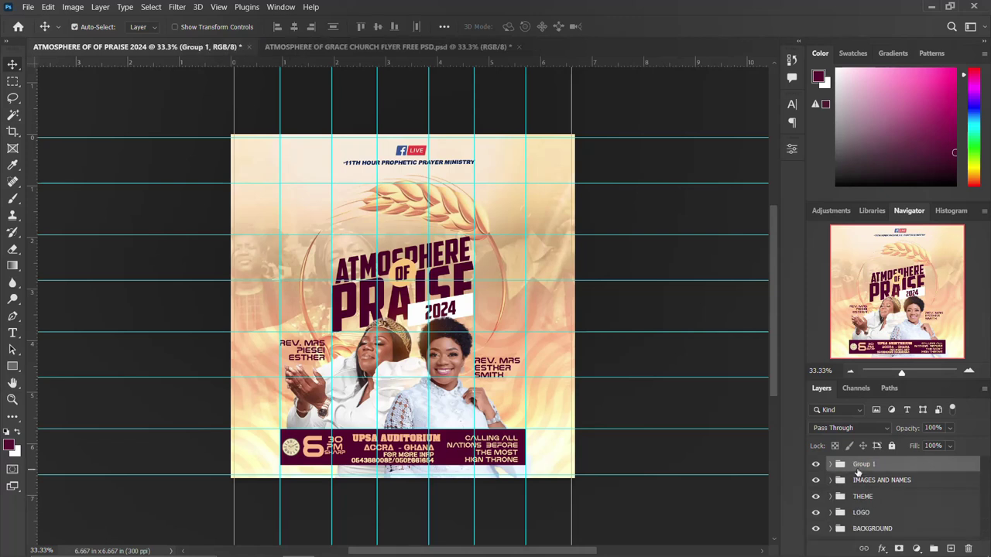
{"action": "left_click", "coordinate": [815, 464]}
{"action": "left_click", "coordinate": [815, 464]}
Rename the new group to DOWN DETAILS and check its visibility toggle.
{"action": "double_click", "coordinate": [864, 464]}
{"action": "type", "text": "DOWN DETAILS"}
{"action": "key", "text": "Return"}
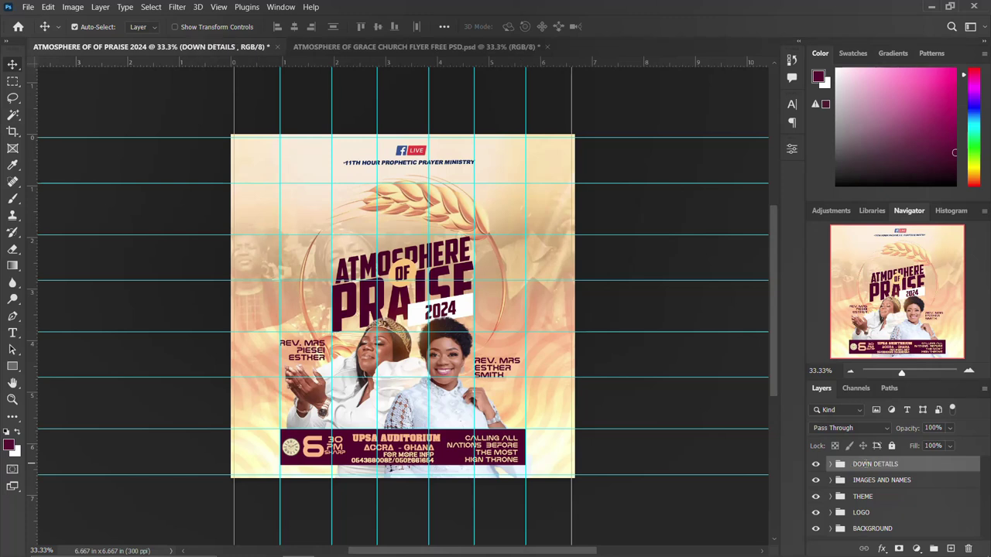
{"action": "left_click", "coordinate": [814, 464]}
{"action": "left_click", "coordinate": [815, 465]}
{"action": "left_click", "coordinate": [349, 49]}
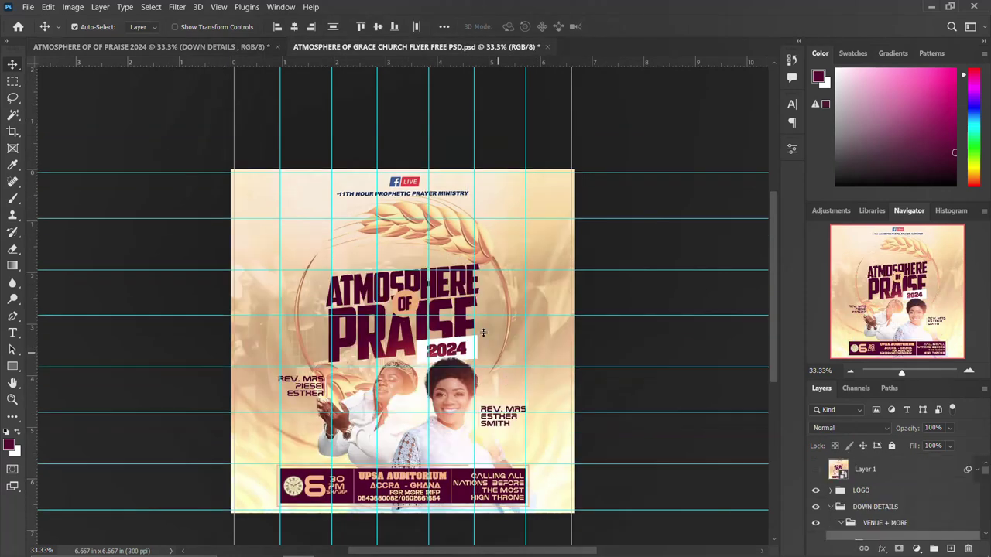
{"action": "left_click", "coordinate": [215, 46]}
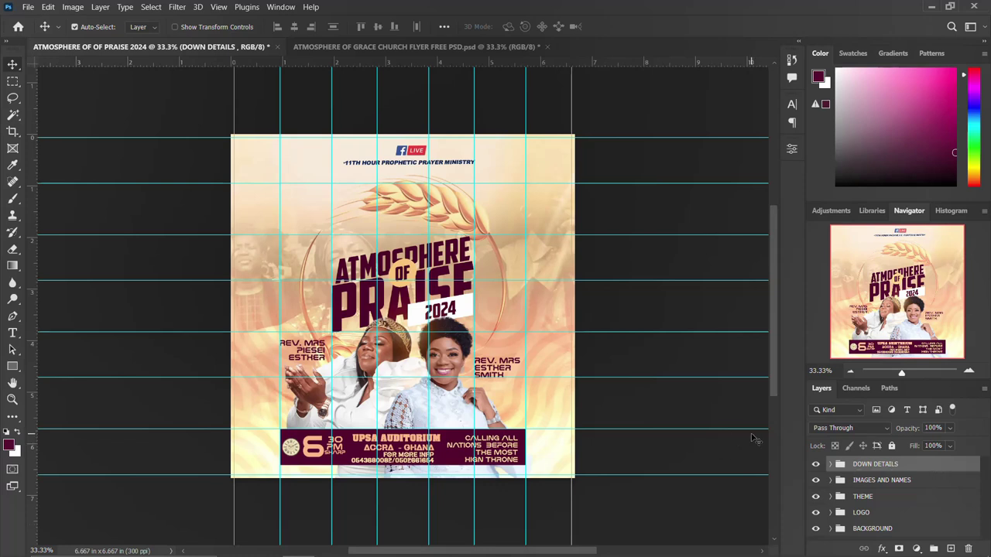
Stamp all visible layers into Layer 1 and convert it to a smart object.
{"action": "key", "text": "ctrl"}
{"action": "key", "text": "ctrl+alt+shift+e"}
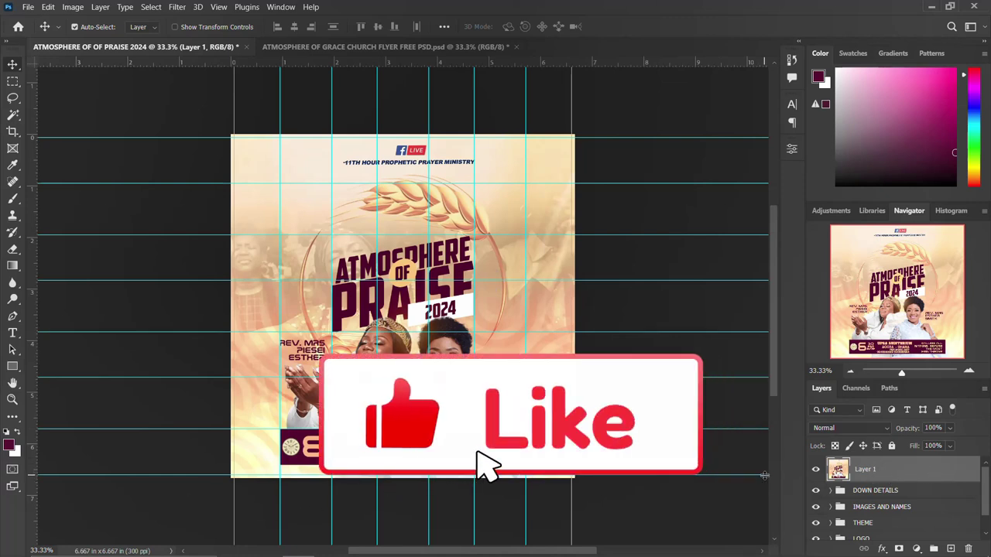
{"action": "right_click", "coordinate": [913, 469]}
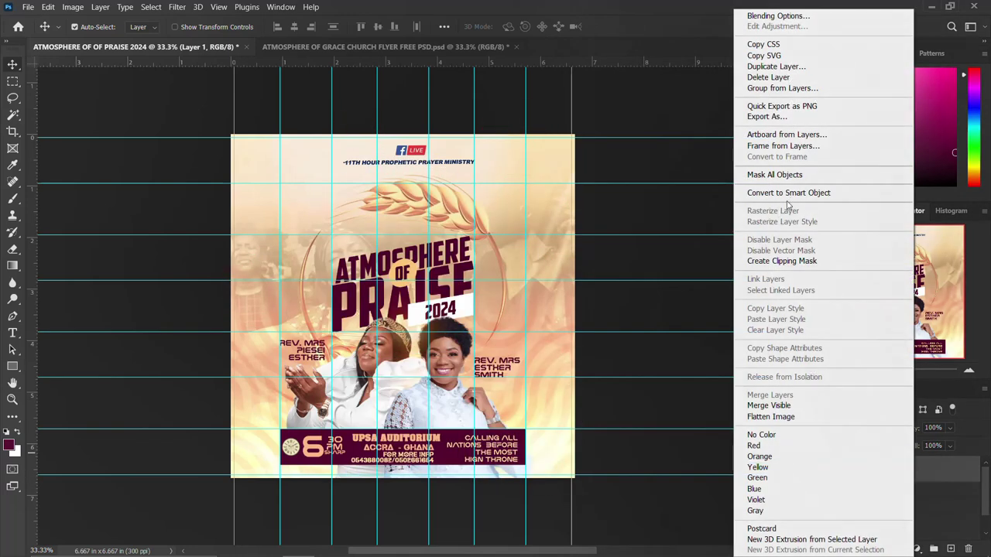
{"action": "left_click", "coordinate": [793, 193]}
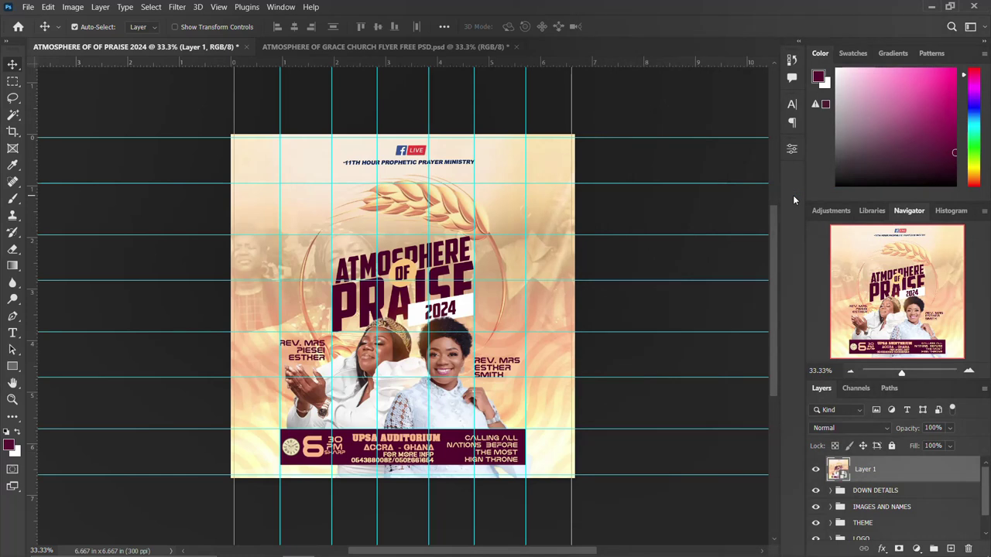
In Camera Raw, set Temperature -6, Tint -3, Contrast +11, Highlights +14, Blacks +34, Texture +20, Clarity +9, Dehaze +7.
{"action": "left_click", "coordinate": [176, 7]}
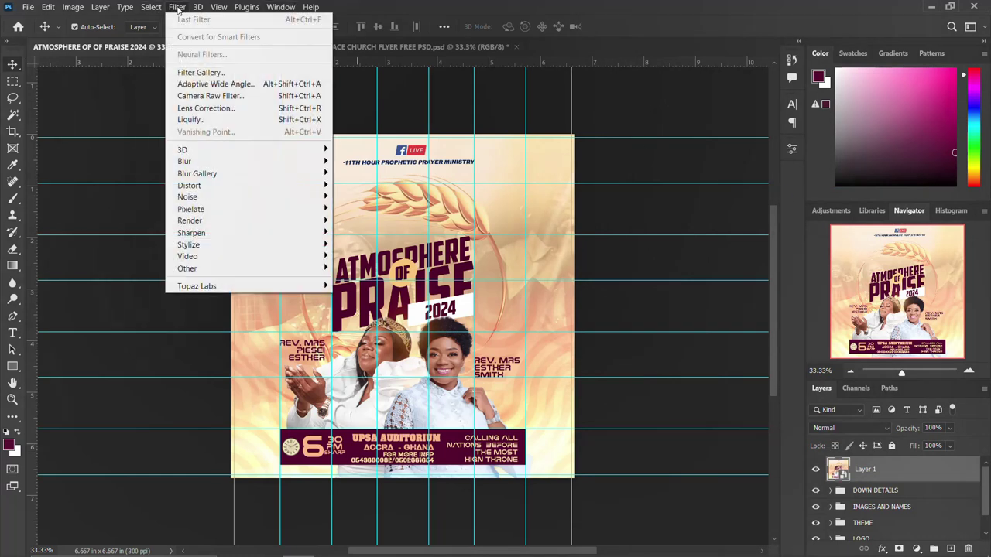
{"action": "left_click", "coordinate": [214, 96]}
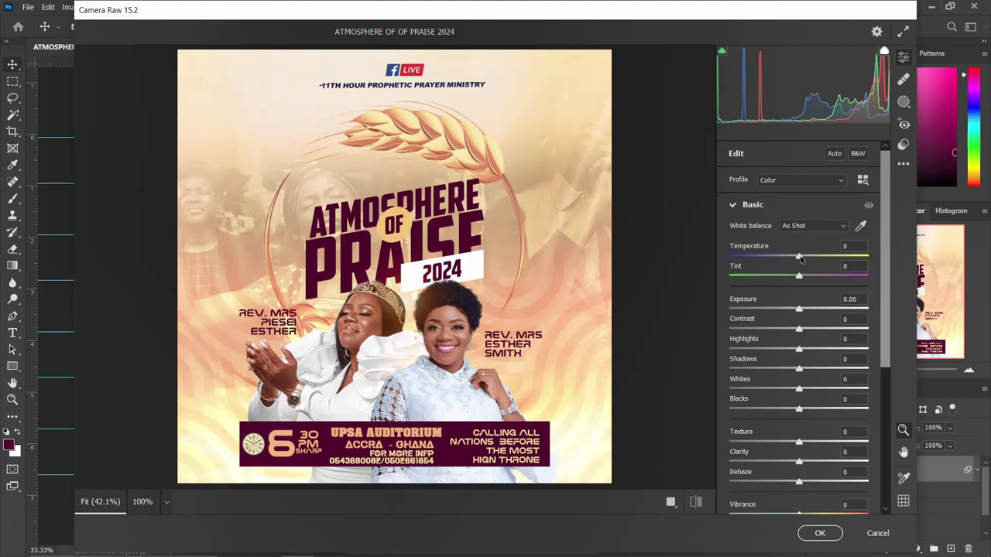
{"action": "left_click_drag", "start_coordinate": [801, 258], "coordinate": [798, 279]}
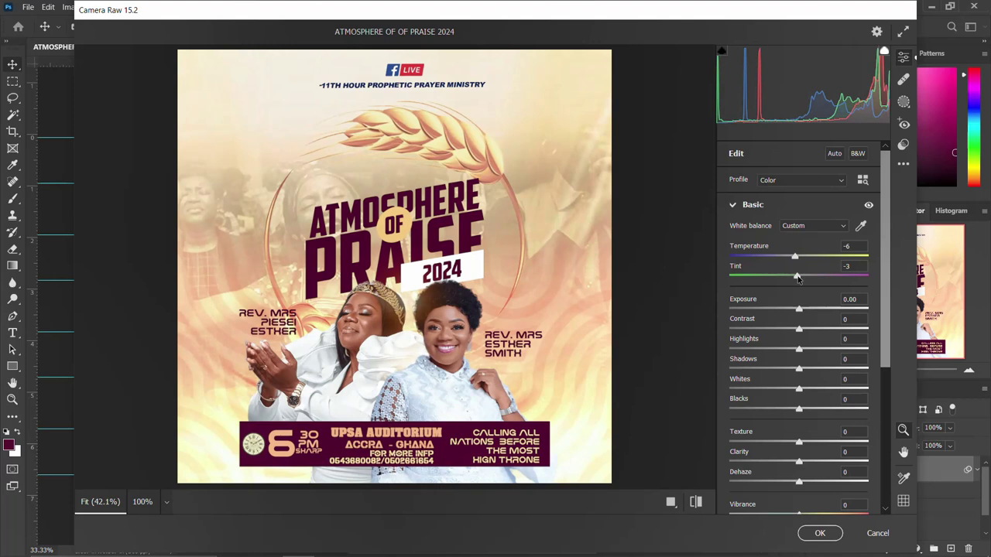
{"action": "left_click_drag", "start_coordinate": [803, 330], "coordinate": [812, 354]}
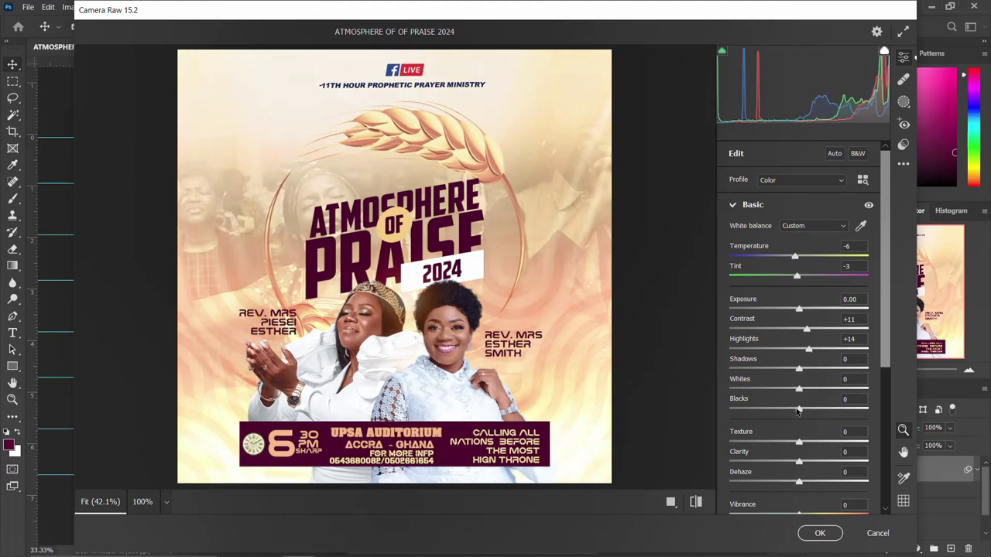
{"action": "left_click_drag", "start_coordinate": [798, 408], "coordinate": [821, 408]}
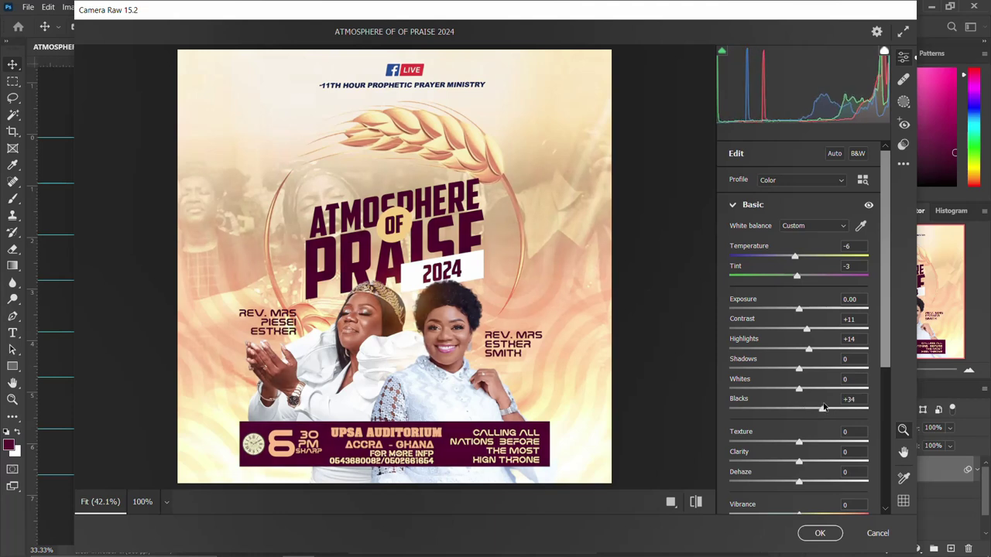
{"action": "left_click_drag", "start_coordinate": [799, 442], "coordinate": [803, 483]}
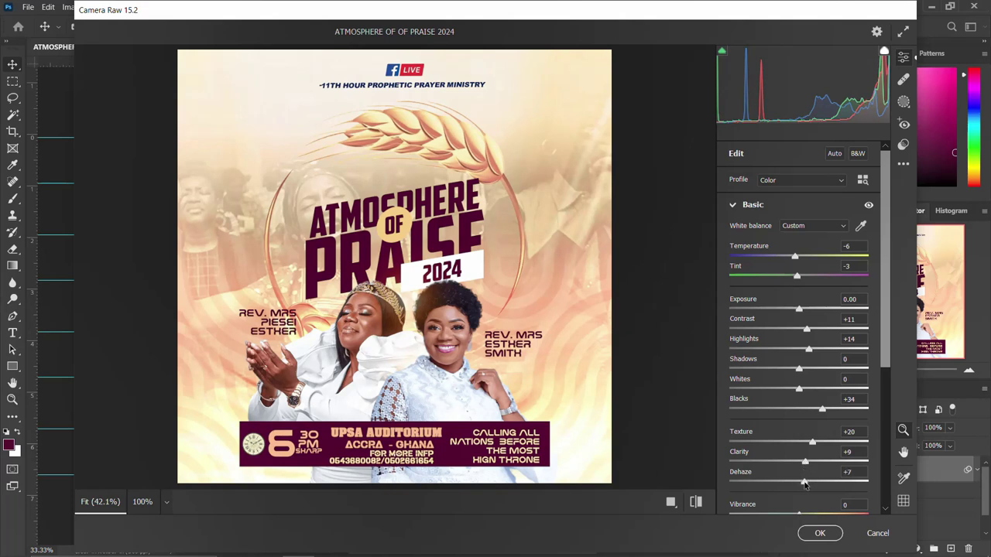
Set Vibrance +4 and Saturation +6, compare Before/After, and apply the Camera Raw filter.
{"action": "scroll", "coordinate": [801, 432], "scroll_direction": "down", "scroll_amount": 2}
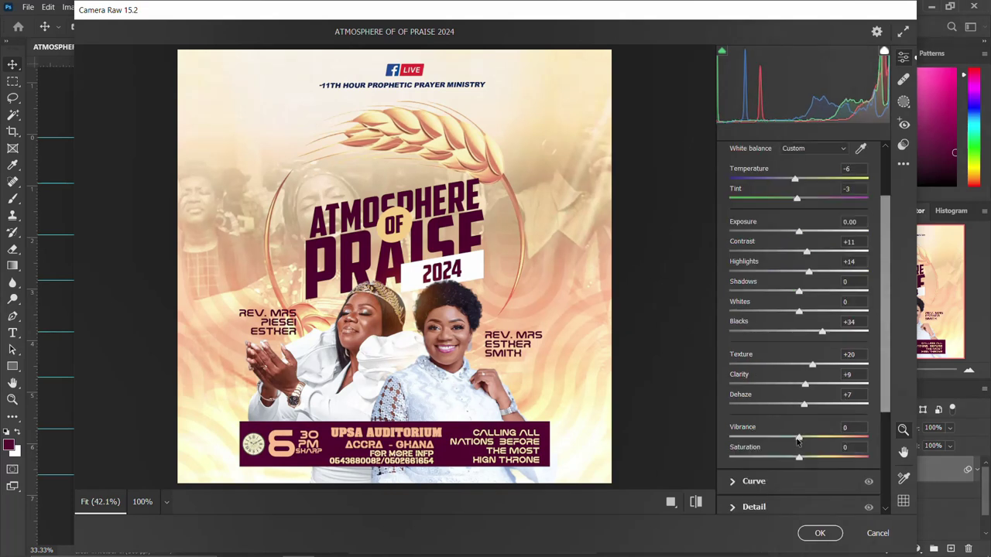
{"action": "mouse_move", "coordinate": [798, 437]}
{"action": "left_mouse_down"}
{"action": "mouse_move", "coordinate": [767, 439]}
{"action": "mouse_move", "coordinate": [802, 439]}
{"action": "left_mouse_up"}
{"action": "left_click_drag", "start_coordinate": [799, 460], "coordinate": [803, 459]}
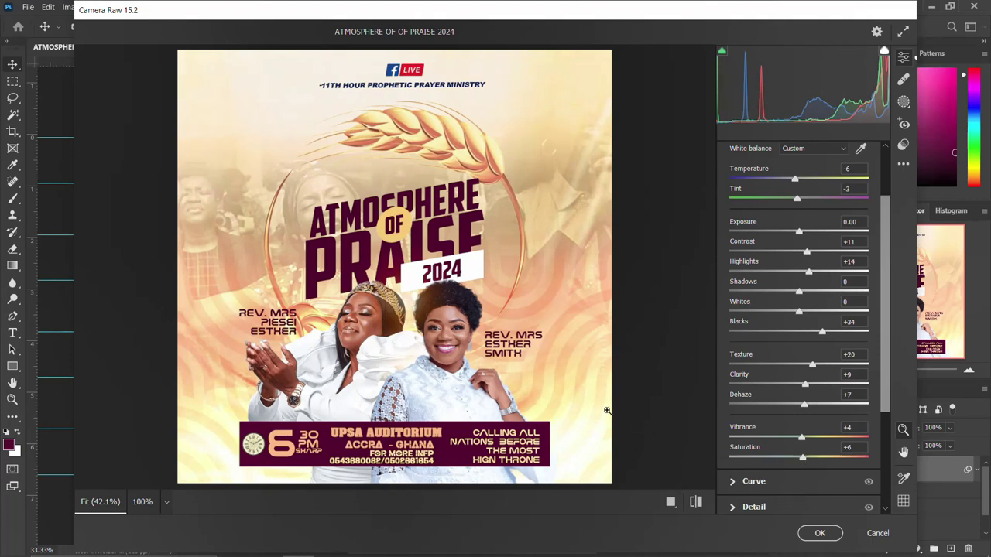
{"action": "left_click", "coordinate": [670, 501]}
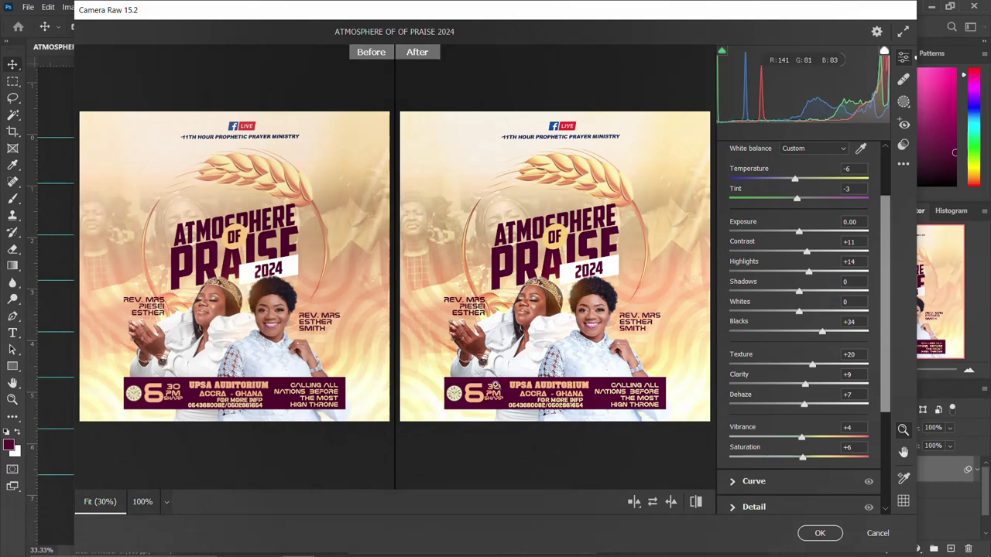
{"action": "left_click", "coordinate": [819, 533]}
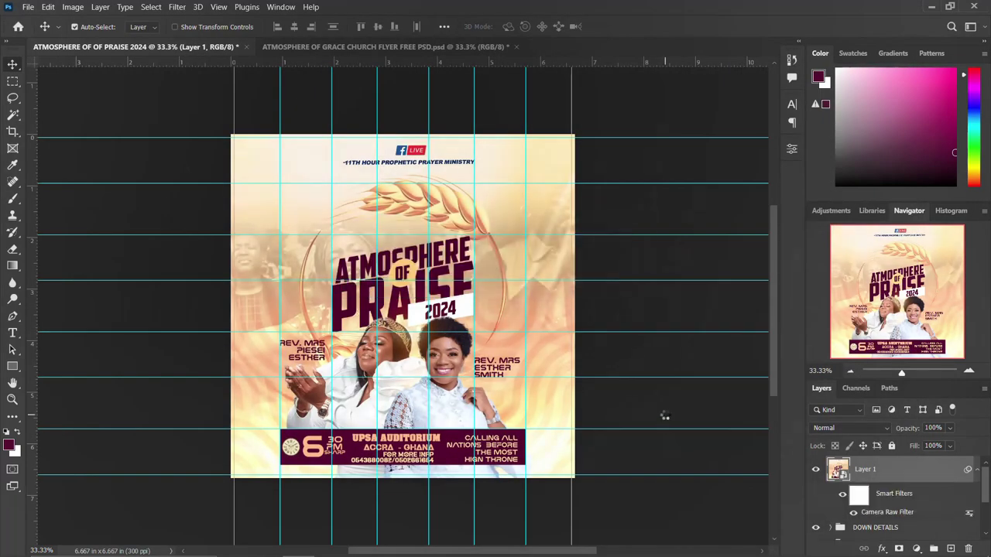
{"action": "left_click", "coordinate": [815, 469]}
{"action": "left_click", "coordinate": [815, 469]}
{"action": "left_click", "coordinate": [344, 46]}
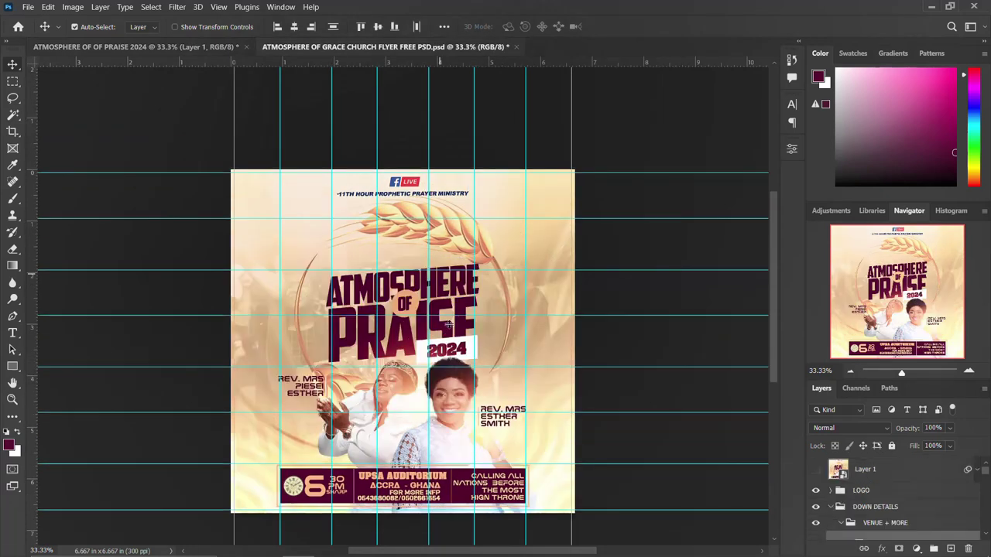
{"action": "left_click", "coordinate": [211, 47]}
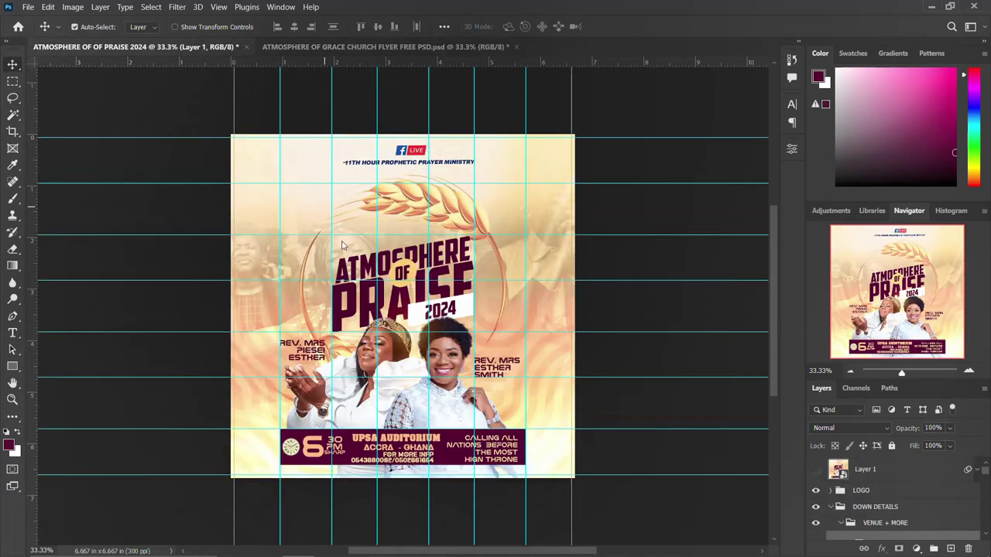